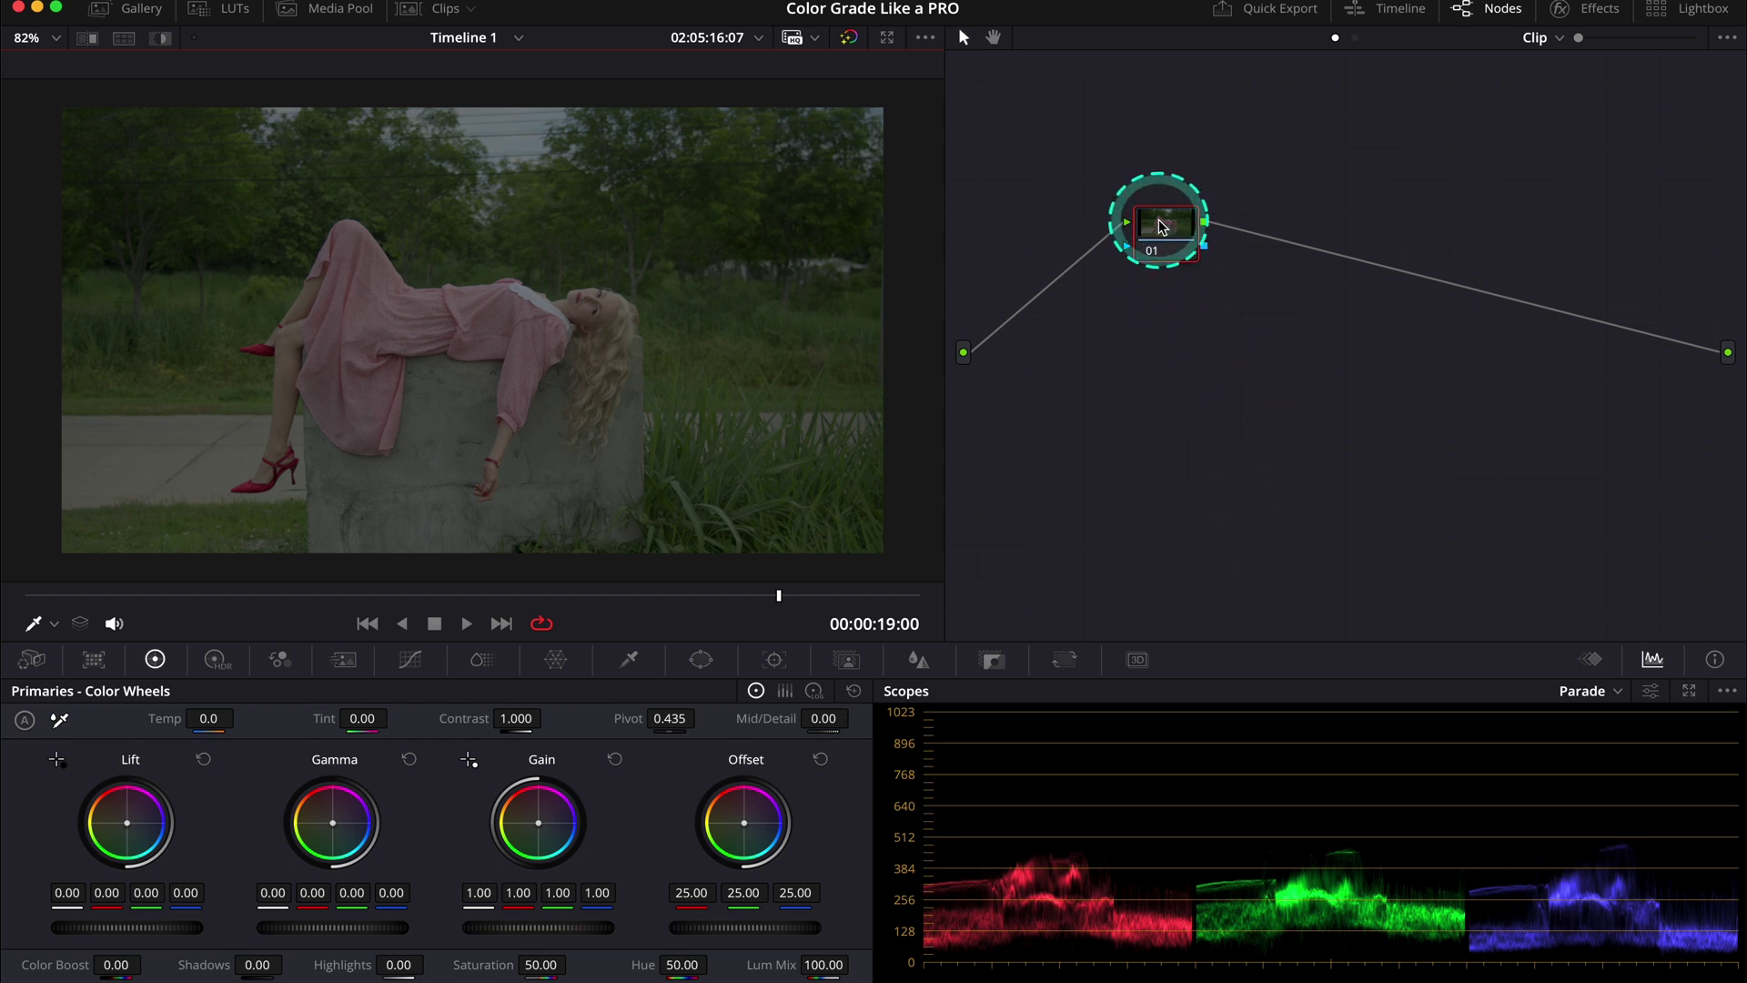
- Shift node 01 left in the node graph and give it the label 'Primaries'
{"action": "left_click_drag", "start_coordinate": [1158, 223], "coordinate": [1071, 218]}
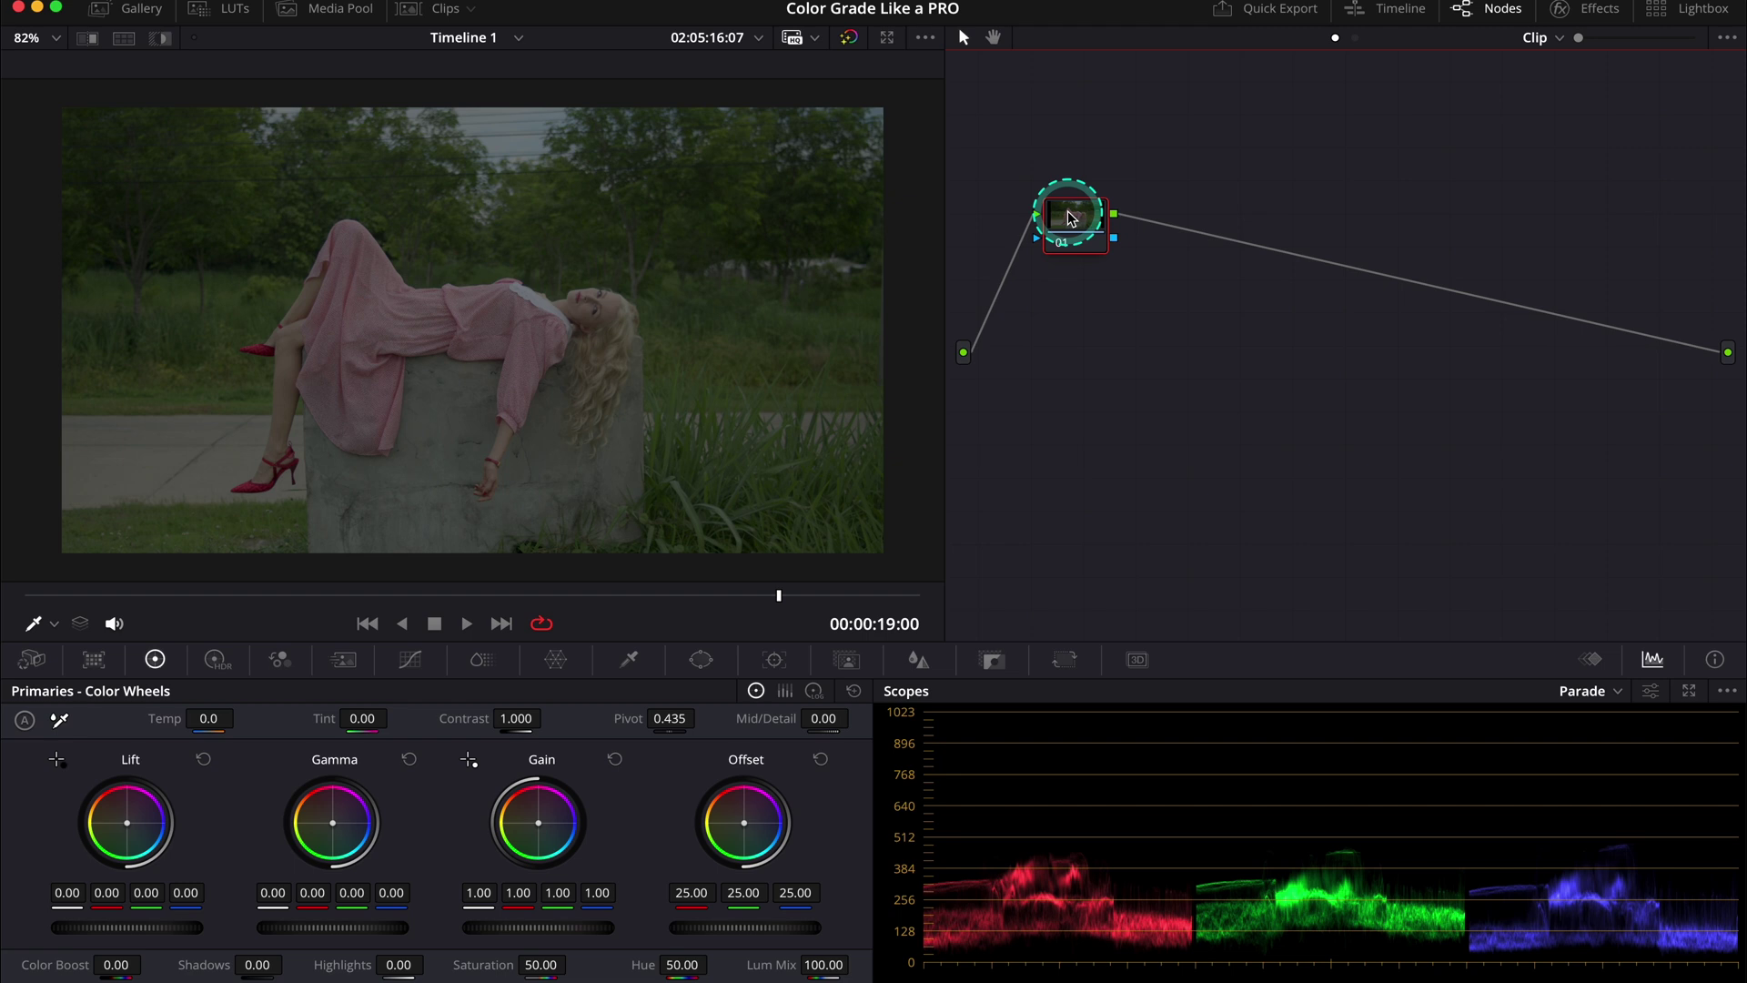
{"action": "right_click", "coordinate": [1071, 218]}
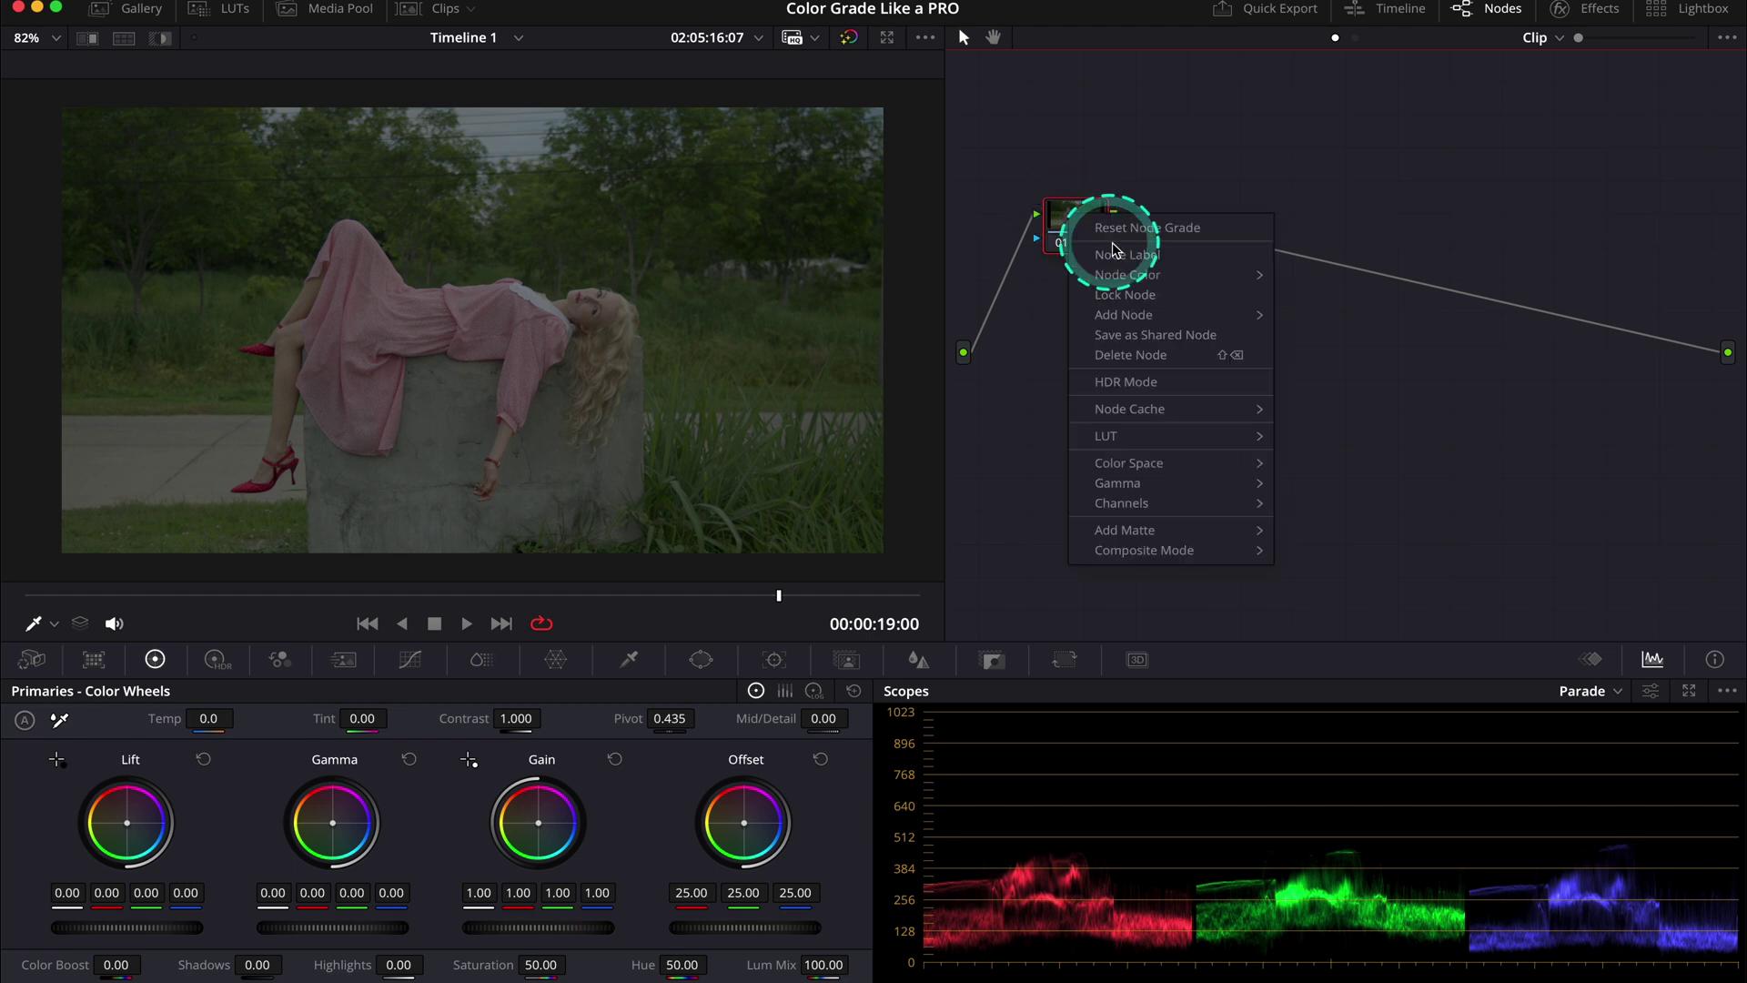
{"action": "left_click", "coordinate": [1113, 244]}
{"action": "type", "text": "Primaries"}
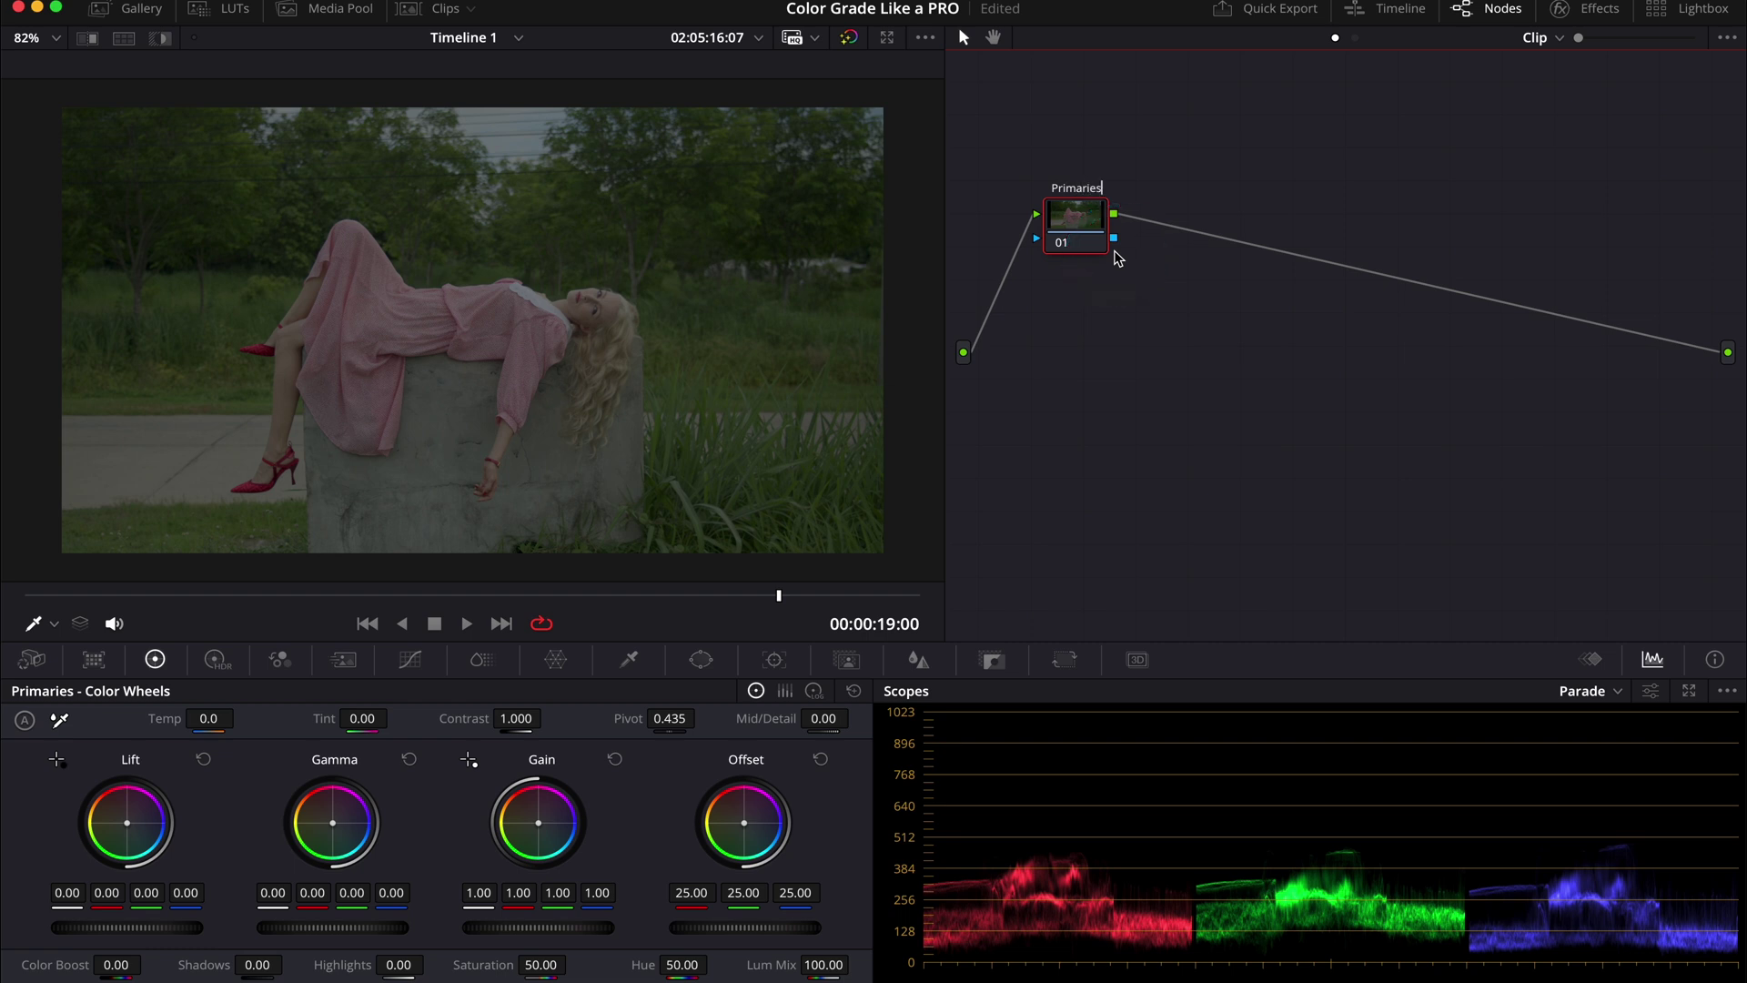
{"action": "key", "text": "Return"}
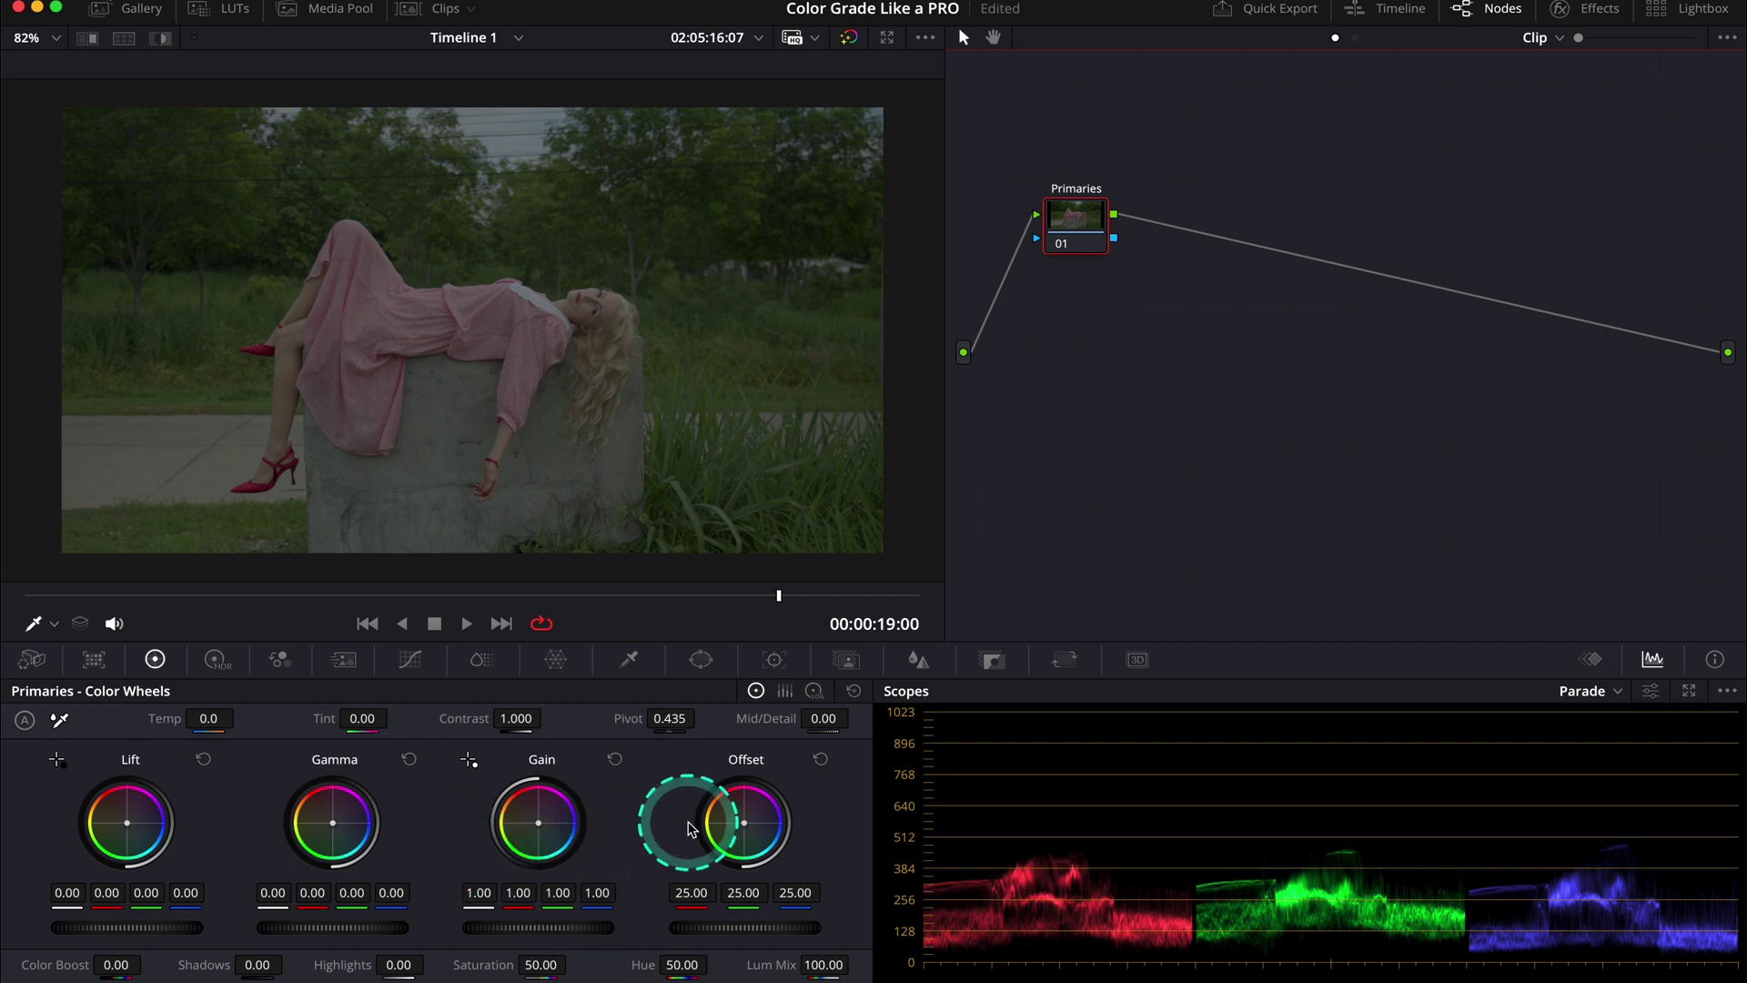
- Build a custom S-curve: lift the upper midtones, drop the shadows, lower the highlight endpoint
{"action": "left_click", "coordinate": [413, 660]}
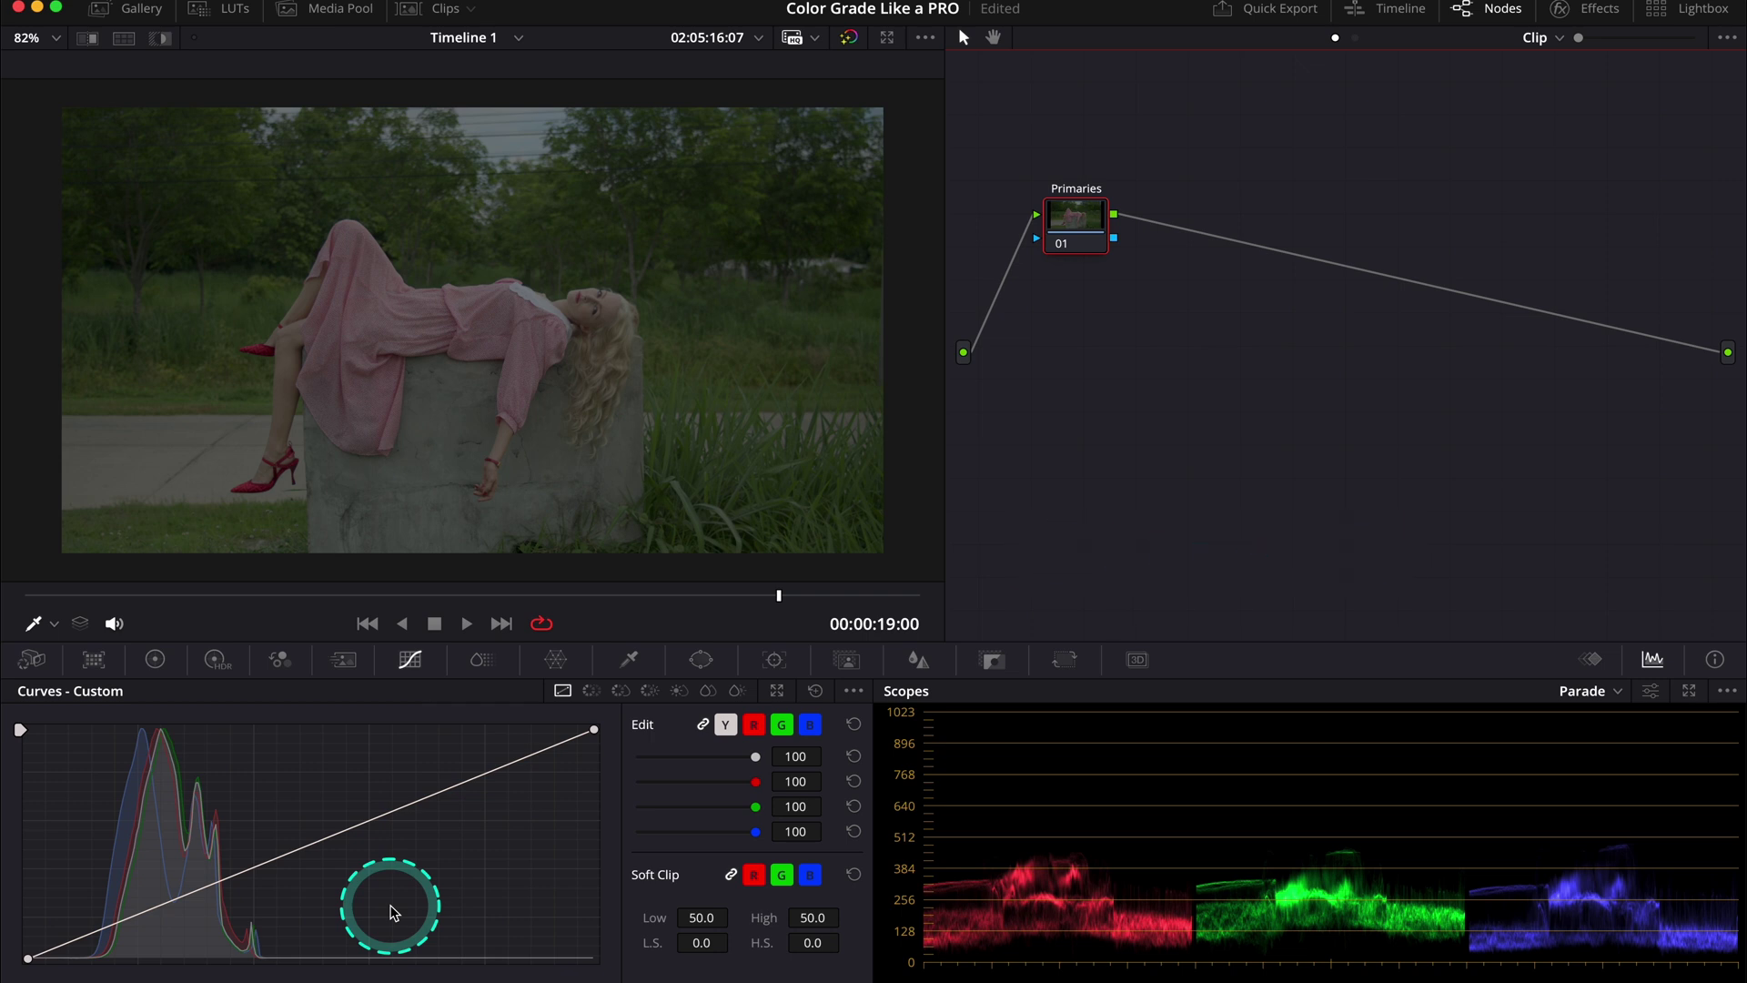
{"action": "left_click", "coordinate": [445, 790]}
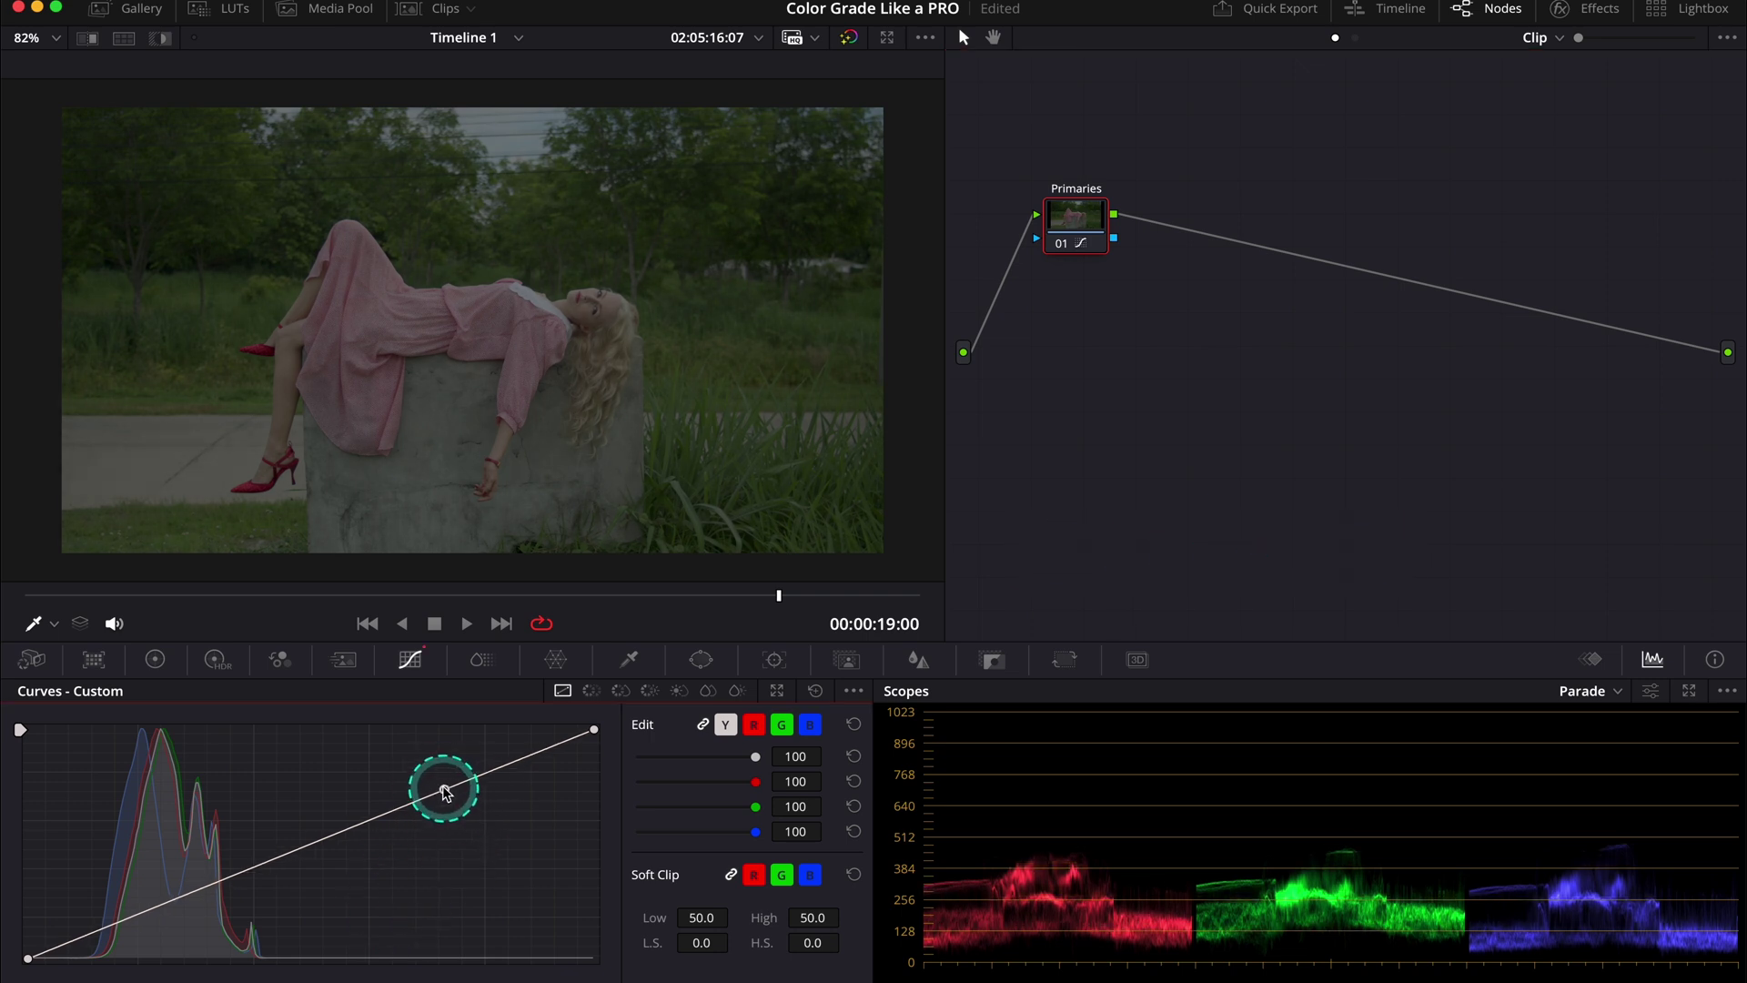
{"action": "left_click_drag", "start_coordinate": [445, 790], "coordinate": [423, 757]}
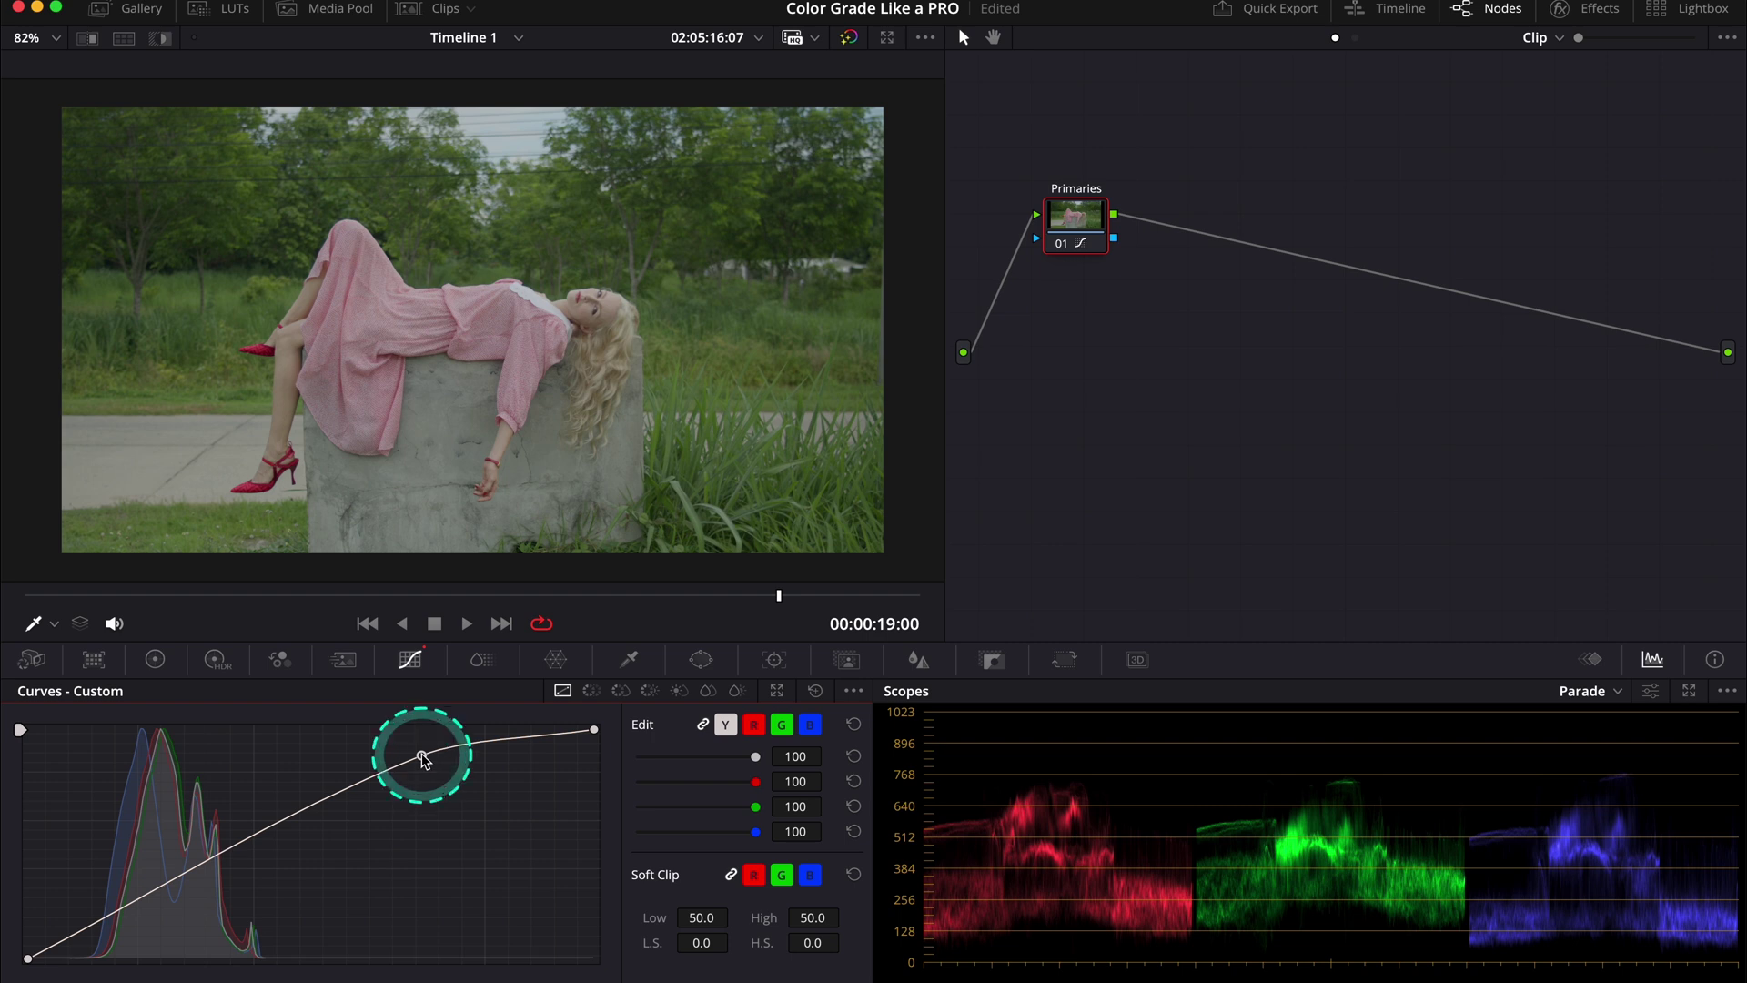
{"action": "left_click_drag", "start_coordinate": [129, 904], "coordinate": [138, 921]}
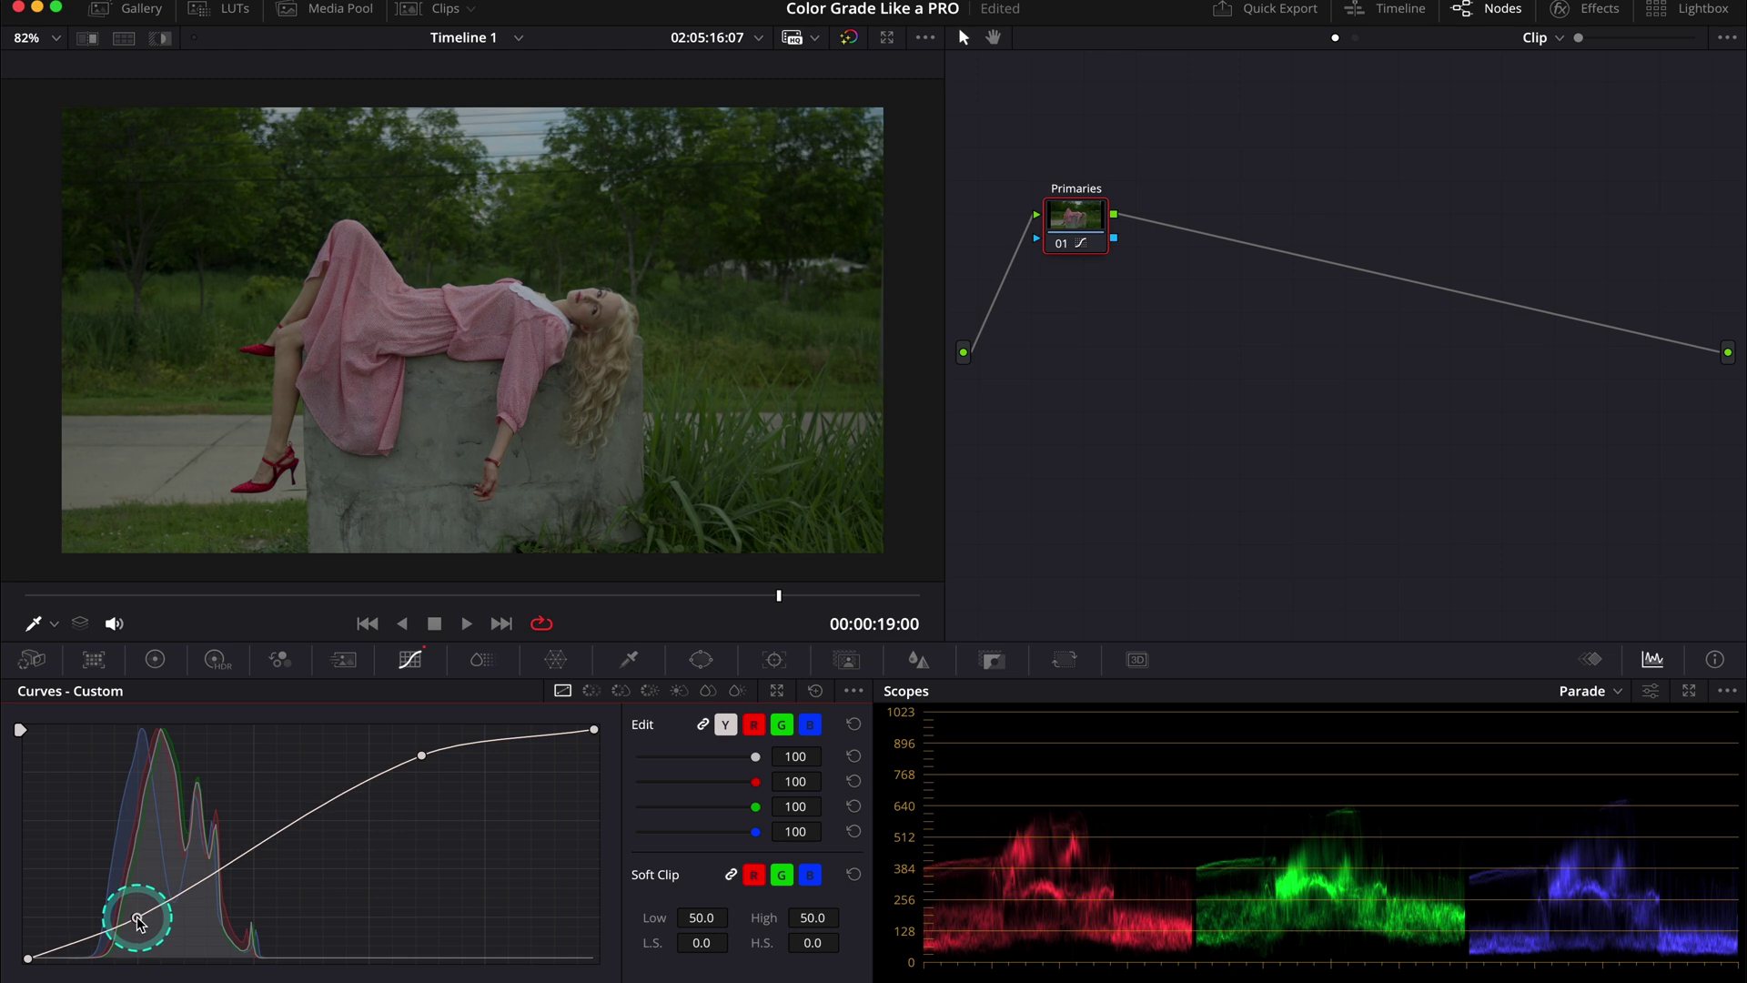
{"action": "left_click", "coordinate": [594, 730]}
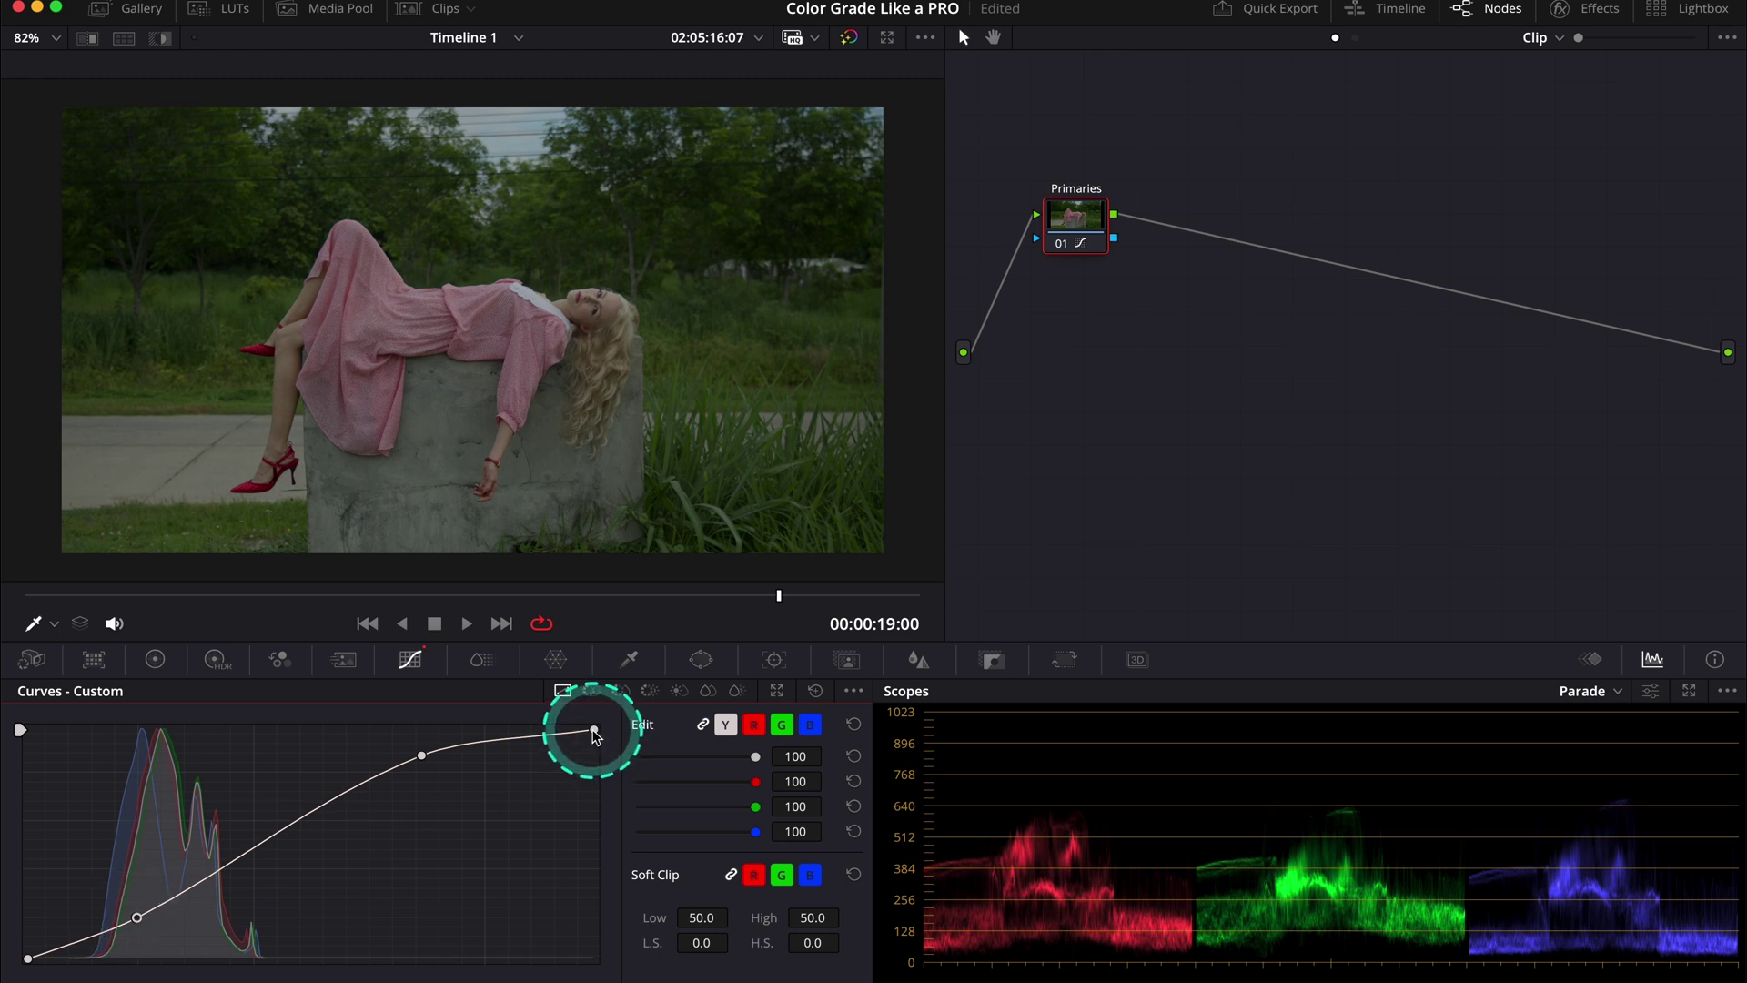
{"action": "left_click_drag", "start_coordinate": [595, 730], "coordinate": [593, 780]}
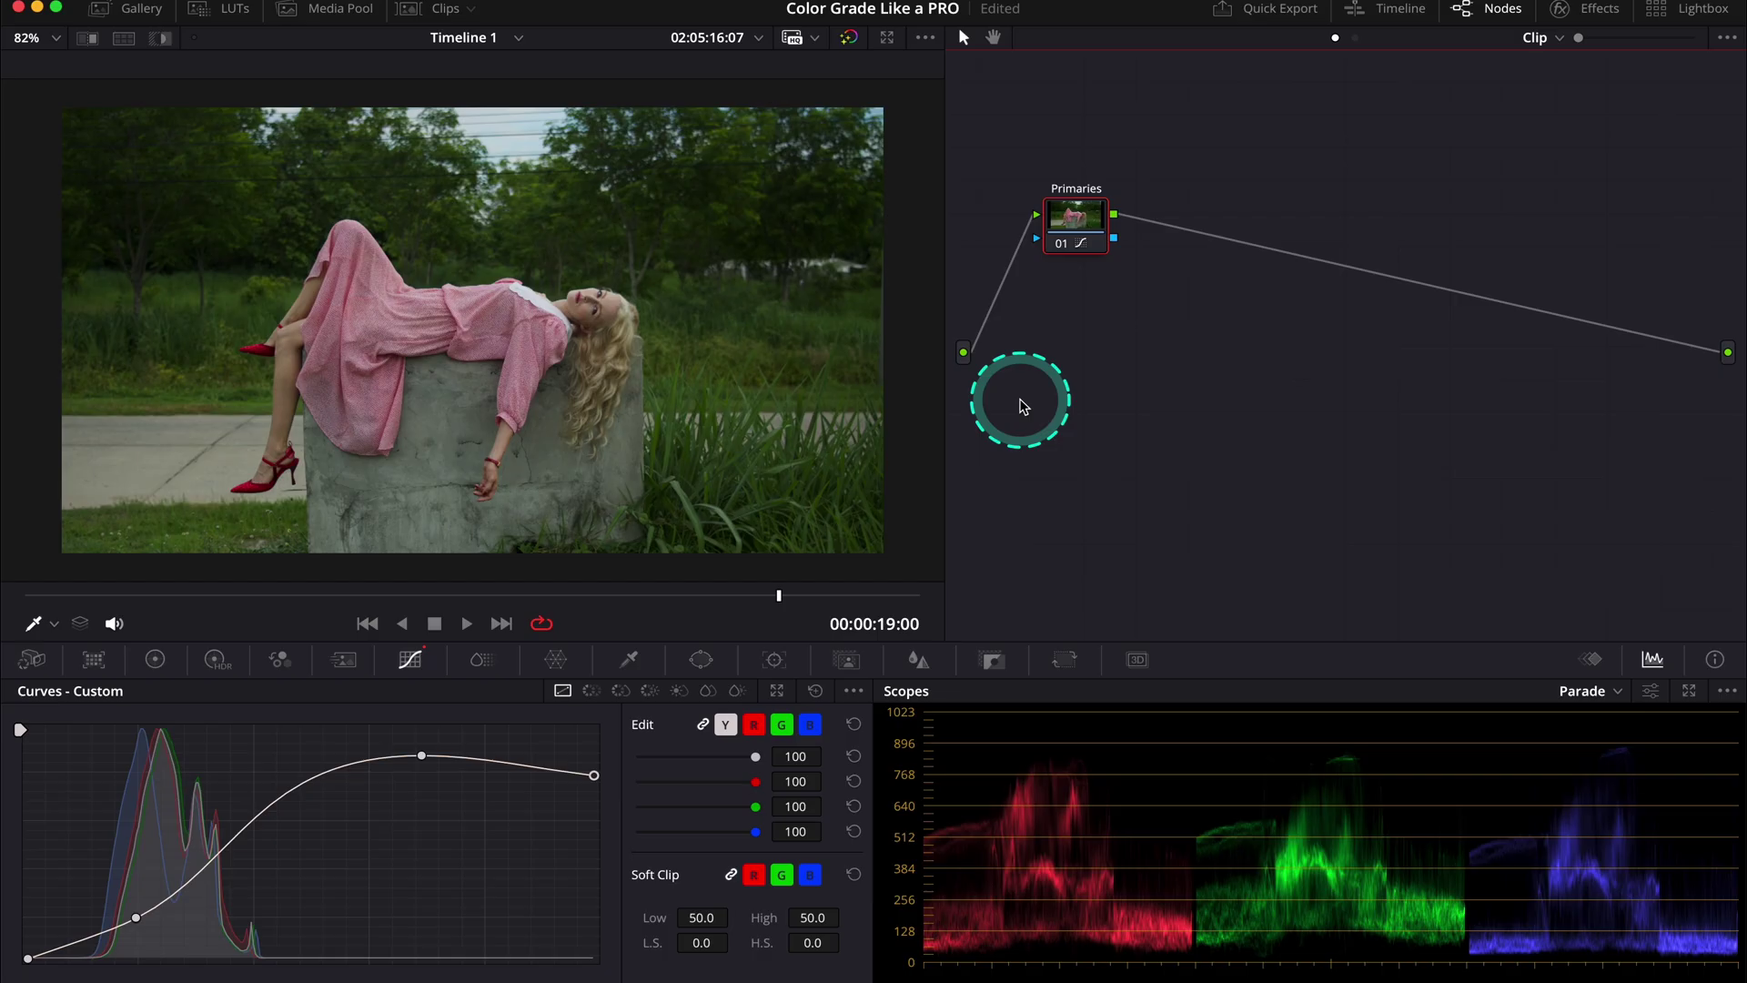
- Raise the master Gain to about 1.05 on the Primaries Color Wheels to brighten highlights
{"action": "left_click", "coordinate": [156, 663]}
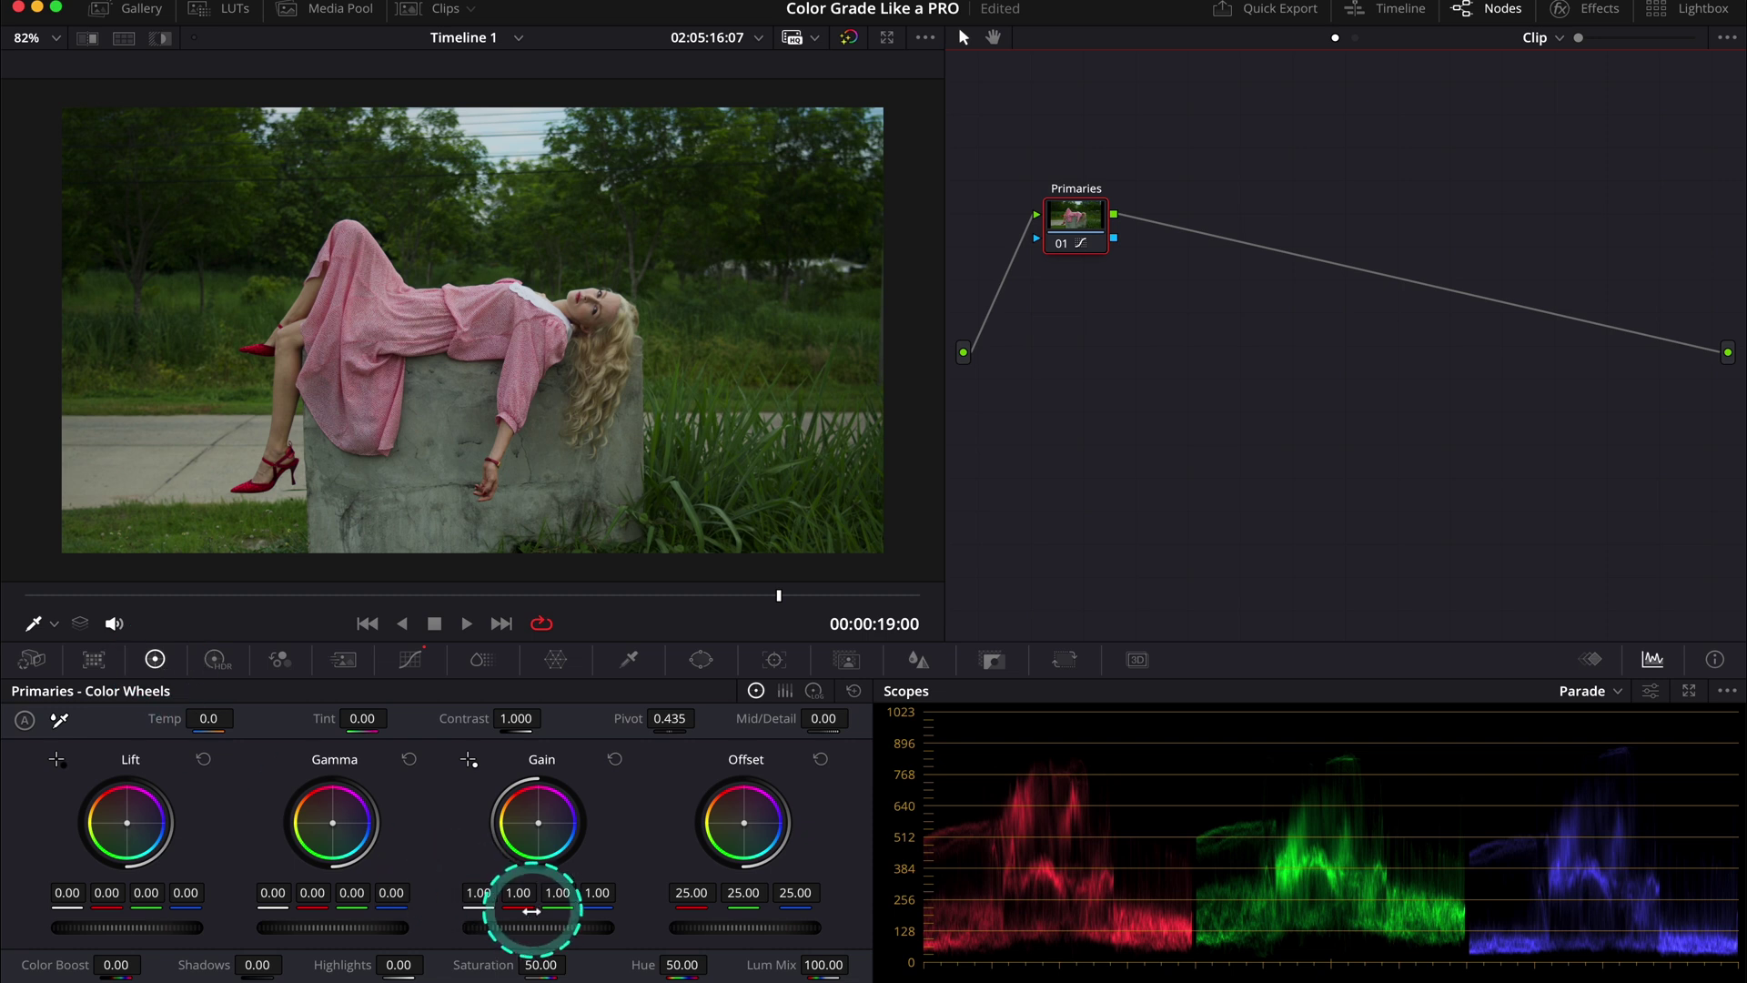
{"action": "left_click_drag", "start_coordinate": [515, 930], "coordinate": [574, 934]}
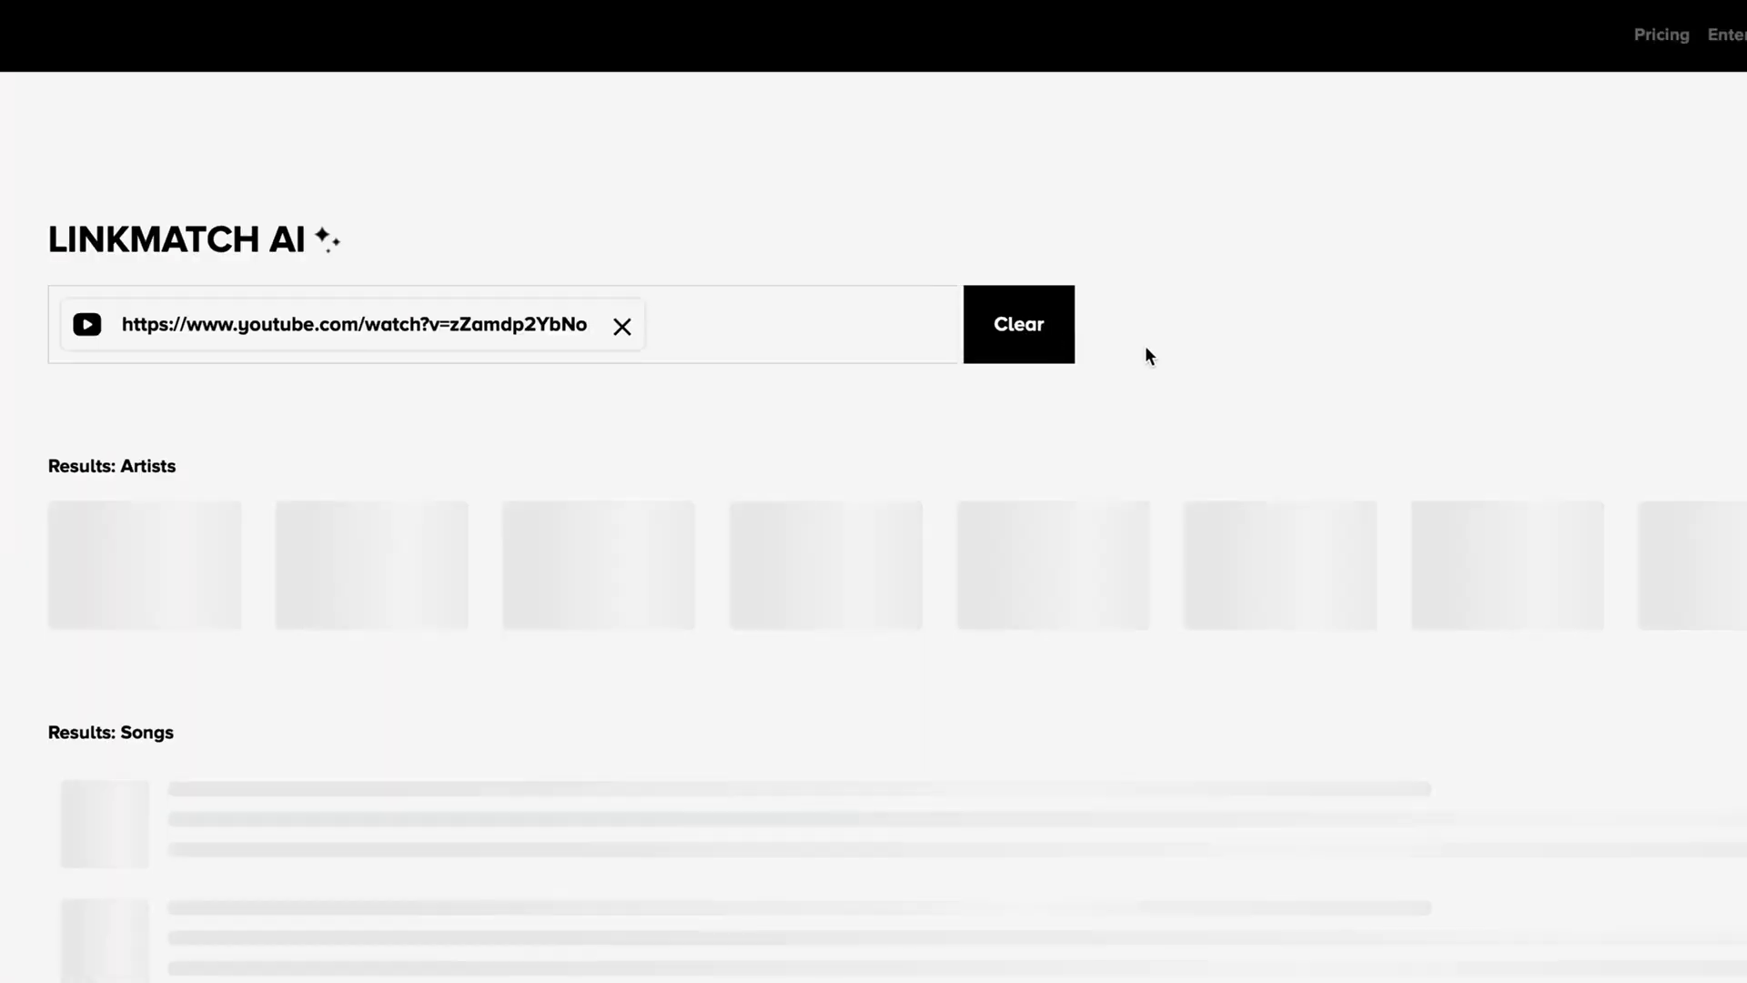
- Scroll through LinkMatch AI's matching artist and song results for the YouTube link
{"action": "scroll", "coordinate": [874, 547], "scroll_direction": "down", "scroll_amount": 3}
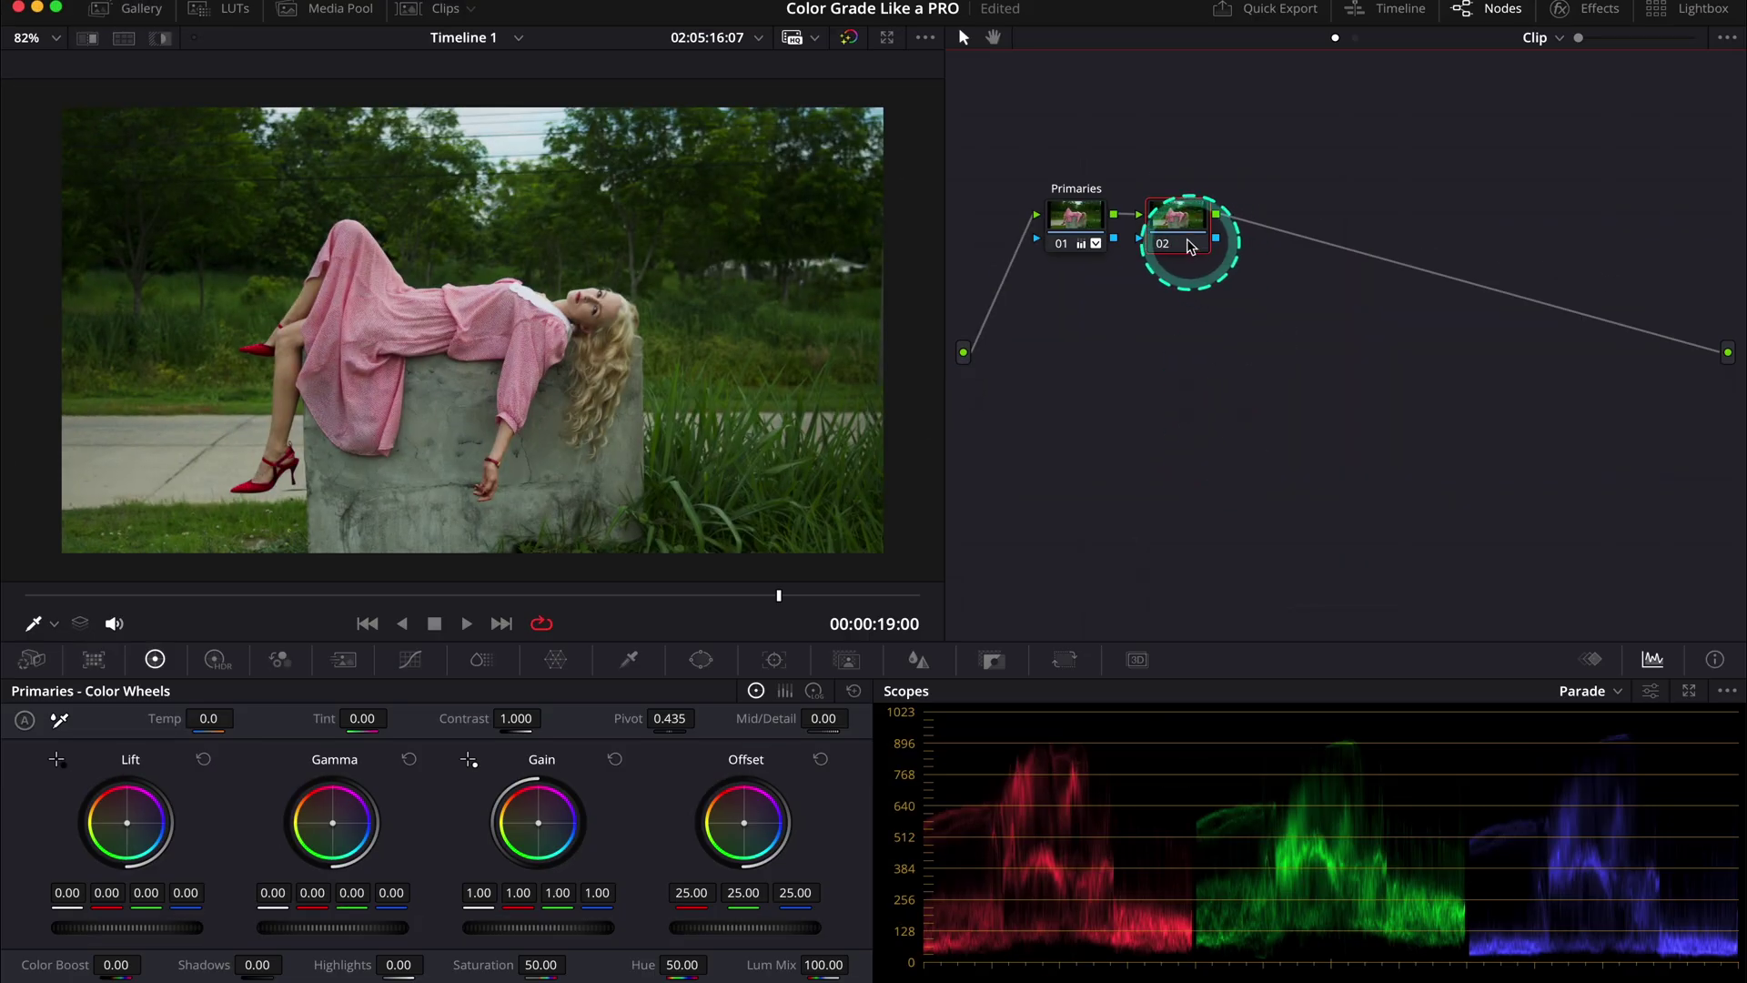
- Label node 02 as 'Look' through its Node Label option
{"action": "right_click", "coordinate": [1185, 235]}
{"action": "left_click", "coordinate": [1210, 273]}
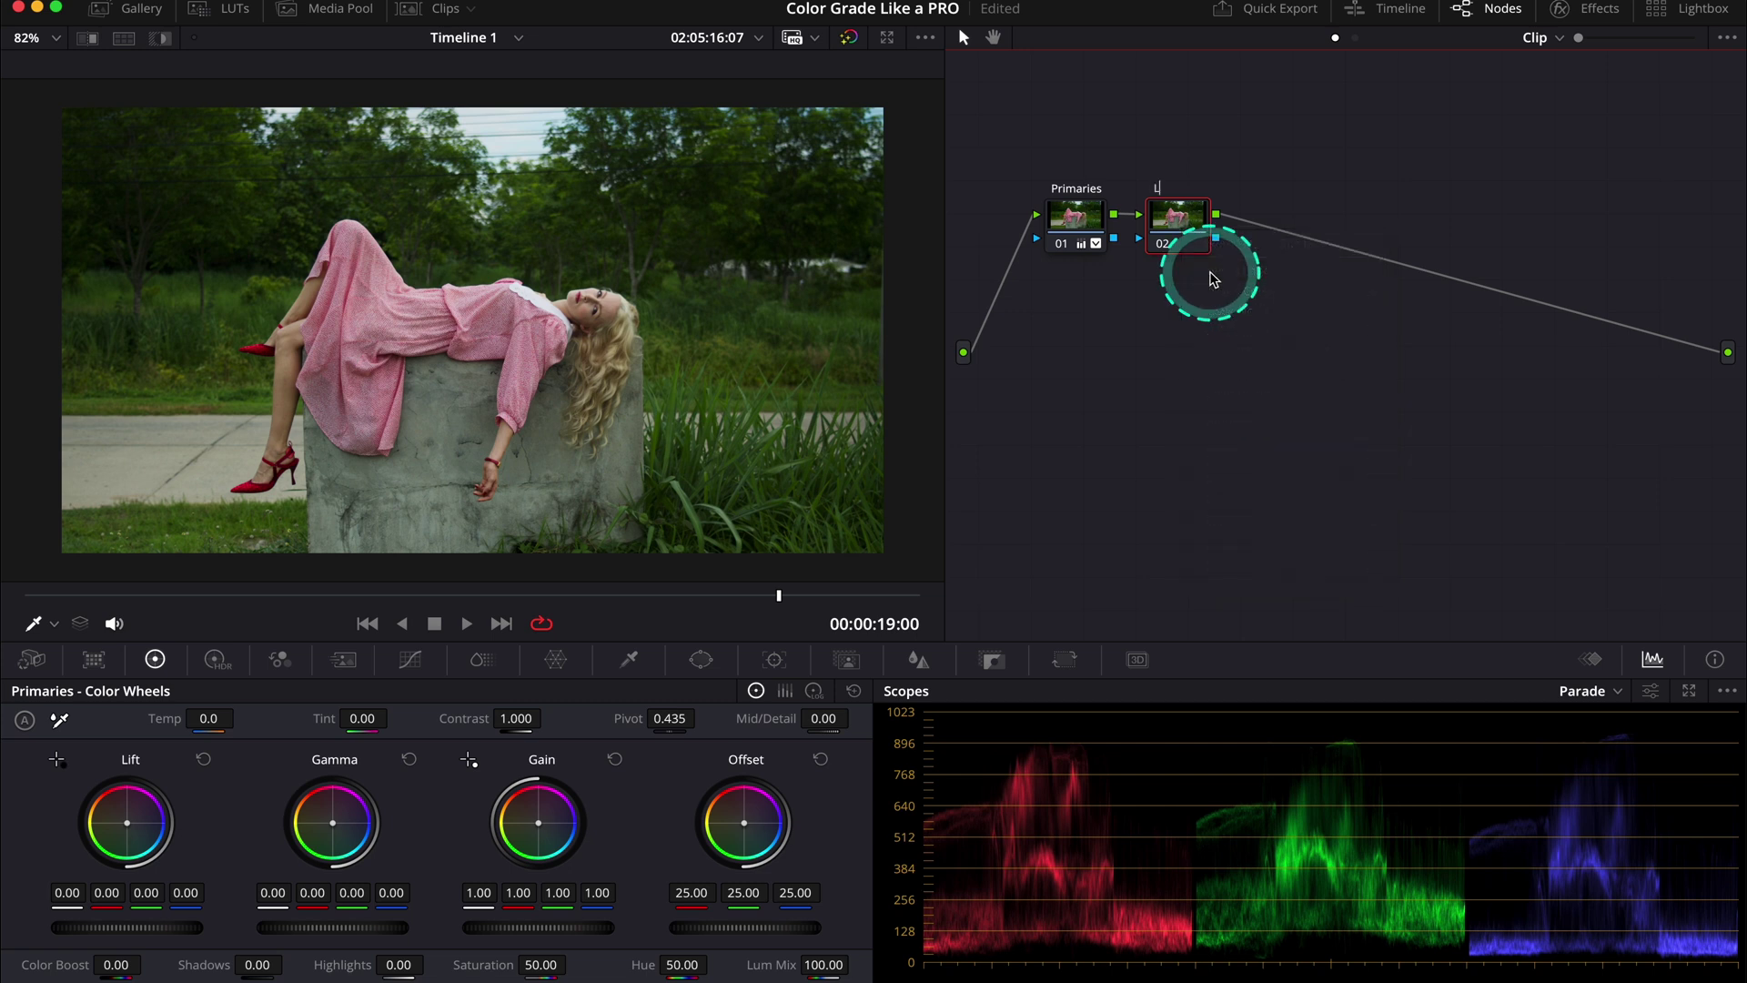
{"action": "left_click", "coordinate": [1213, 278]}
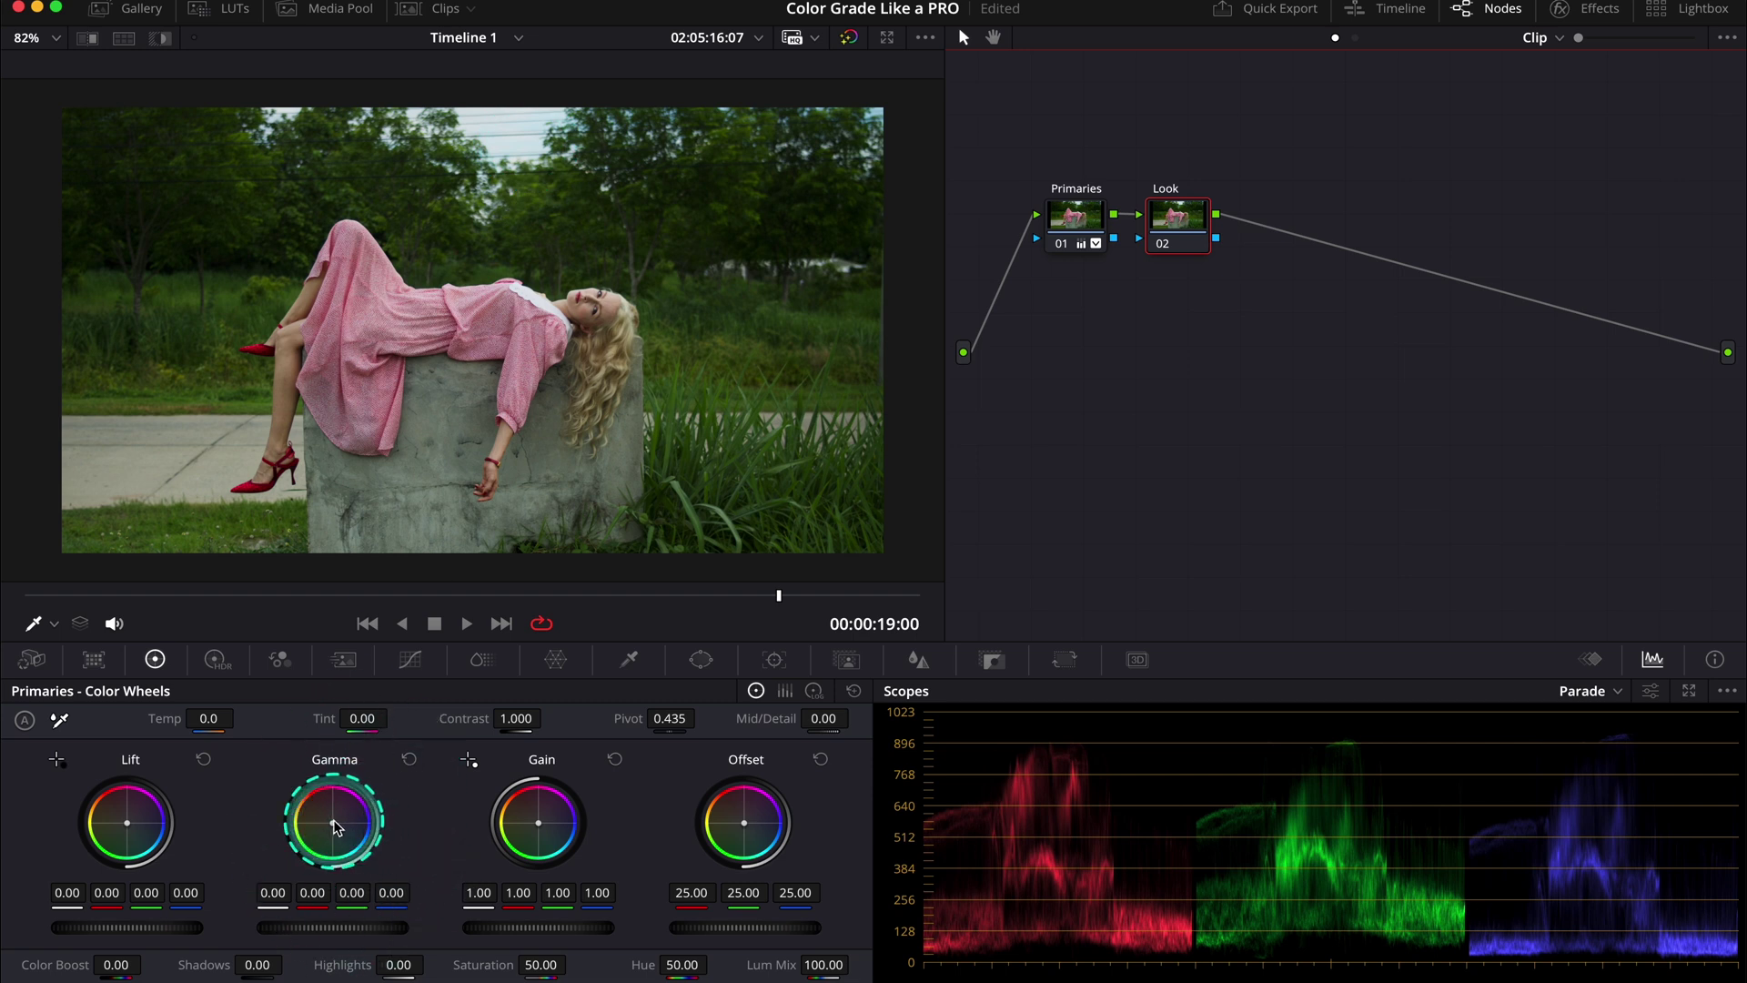
- Nudge the Gamma wheel toward cyan for a subtle teal midtone cast, then show the Qualifier
{"action": "mouse_move", "coordinate": [335, 827]}
{"action": "left_mouse_down"}
{"action": "mouse_move", "coordinate": [346, 844]}
{"action": "mouse_move", "coordinate": [335, 830]}
{"action": "left_mouse_up"}
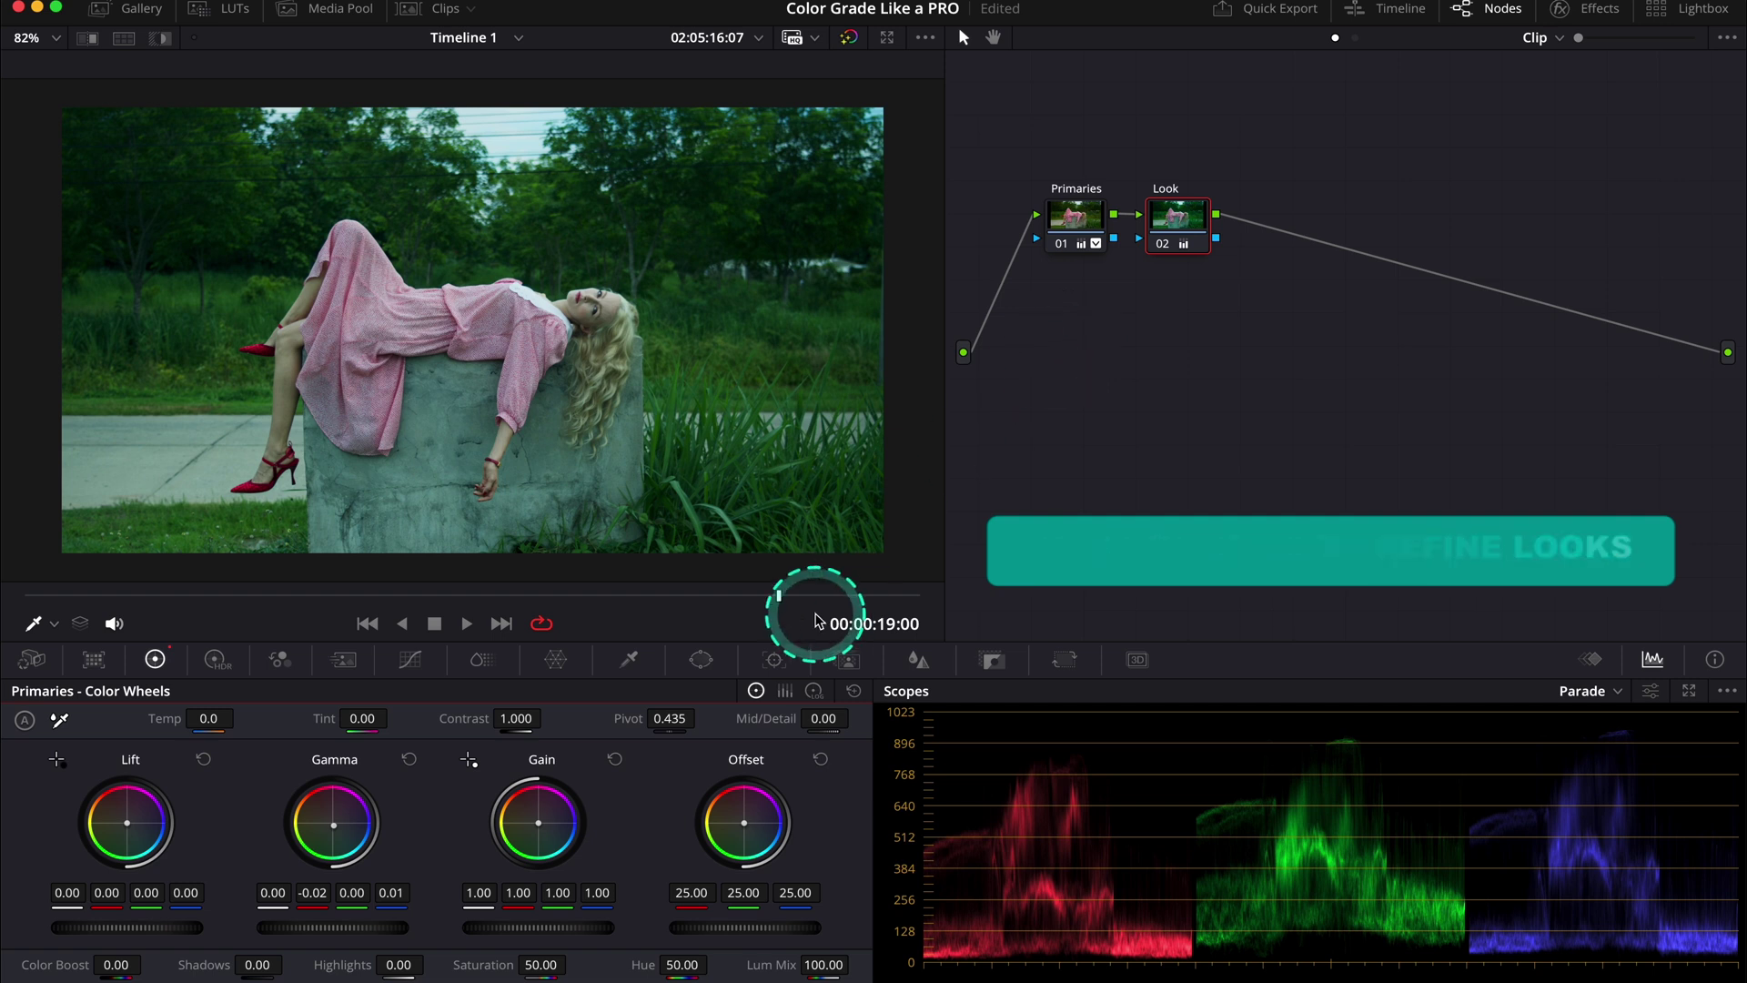
{"action": "left_click", "coordinate": [630, 661]}
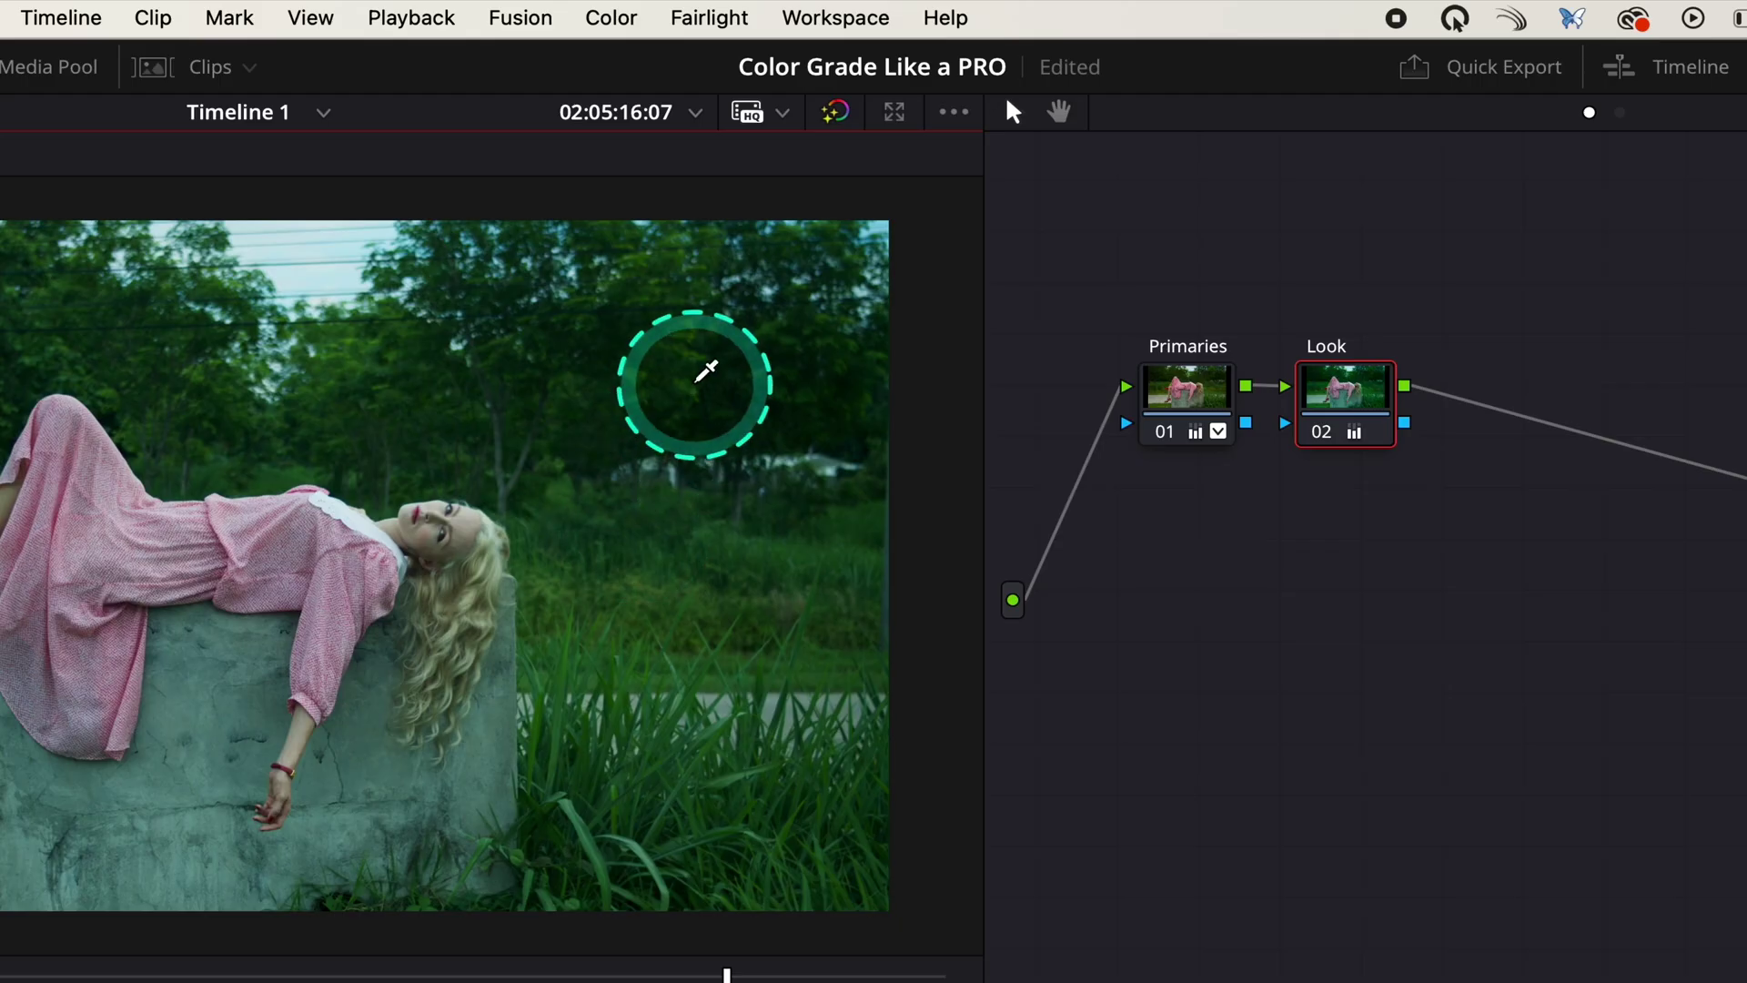
- Load the green-selecting qualifier preset from the grading commands list
{"action": "left_click", "coordinate": [713, 0]}
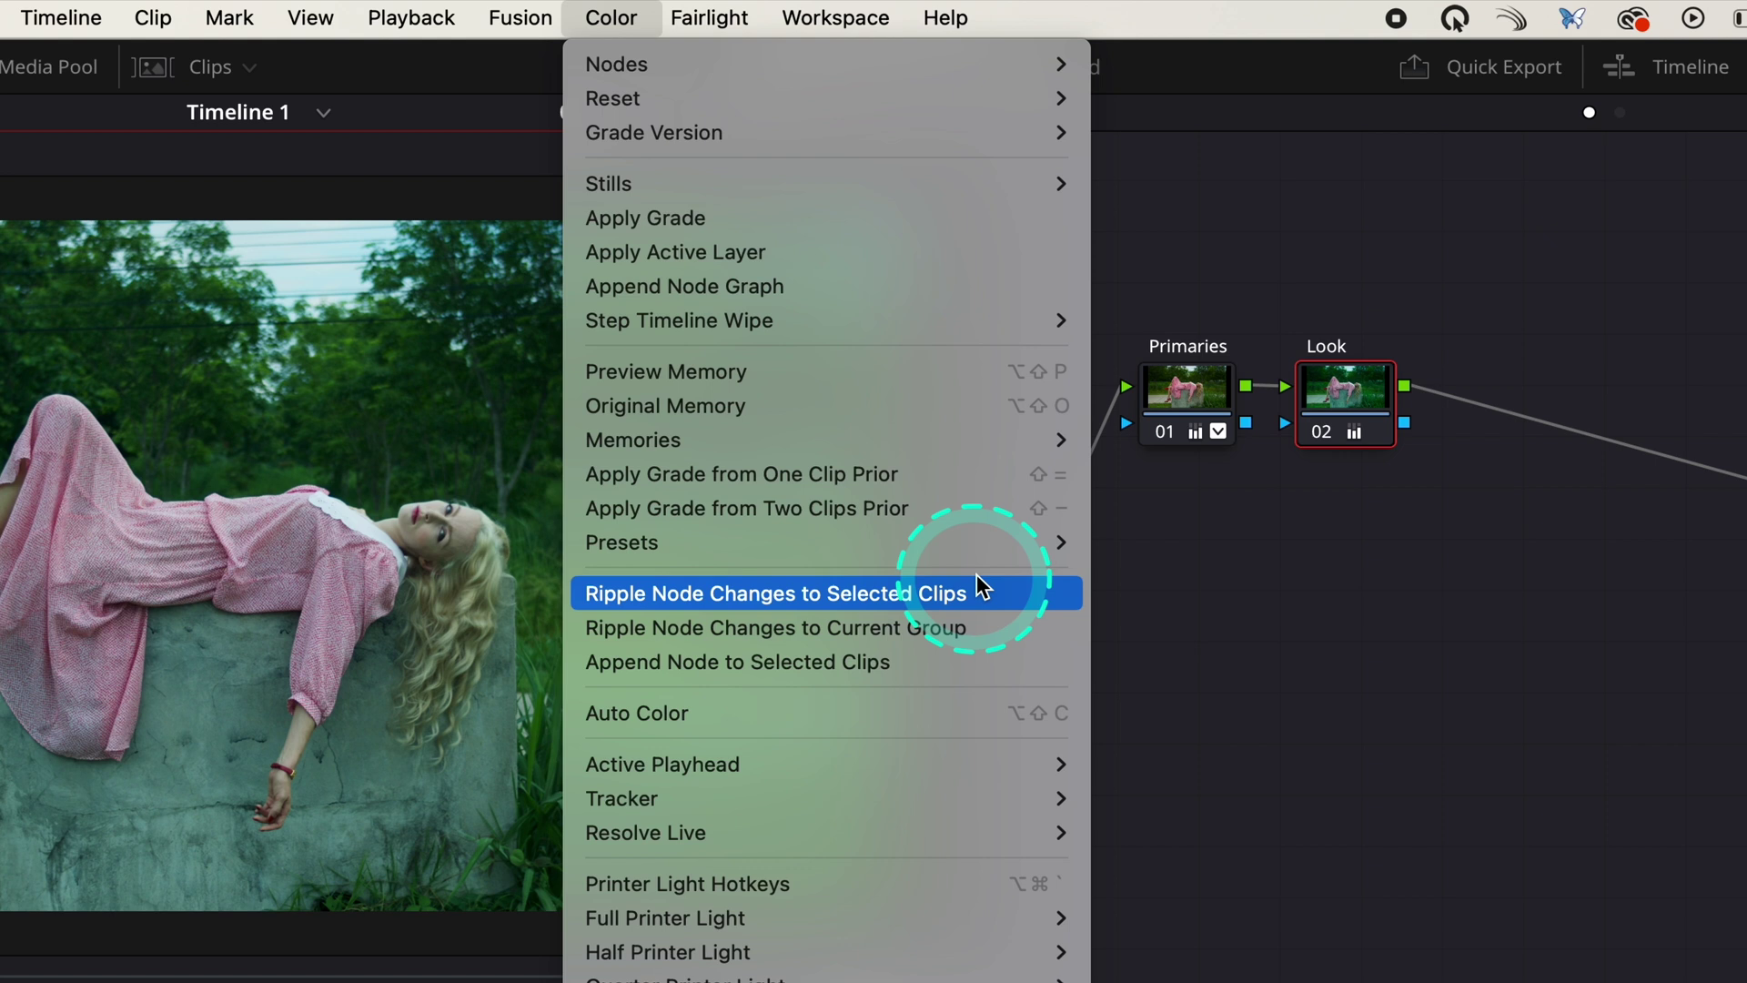
{"action": "mouse_move", "coordinate": [970, 543]}
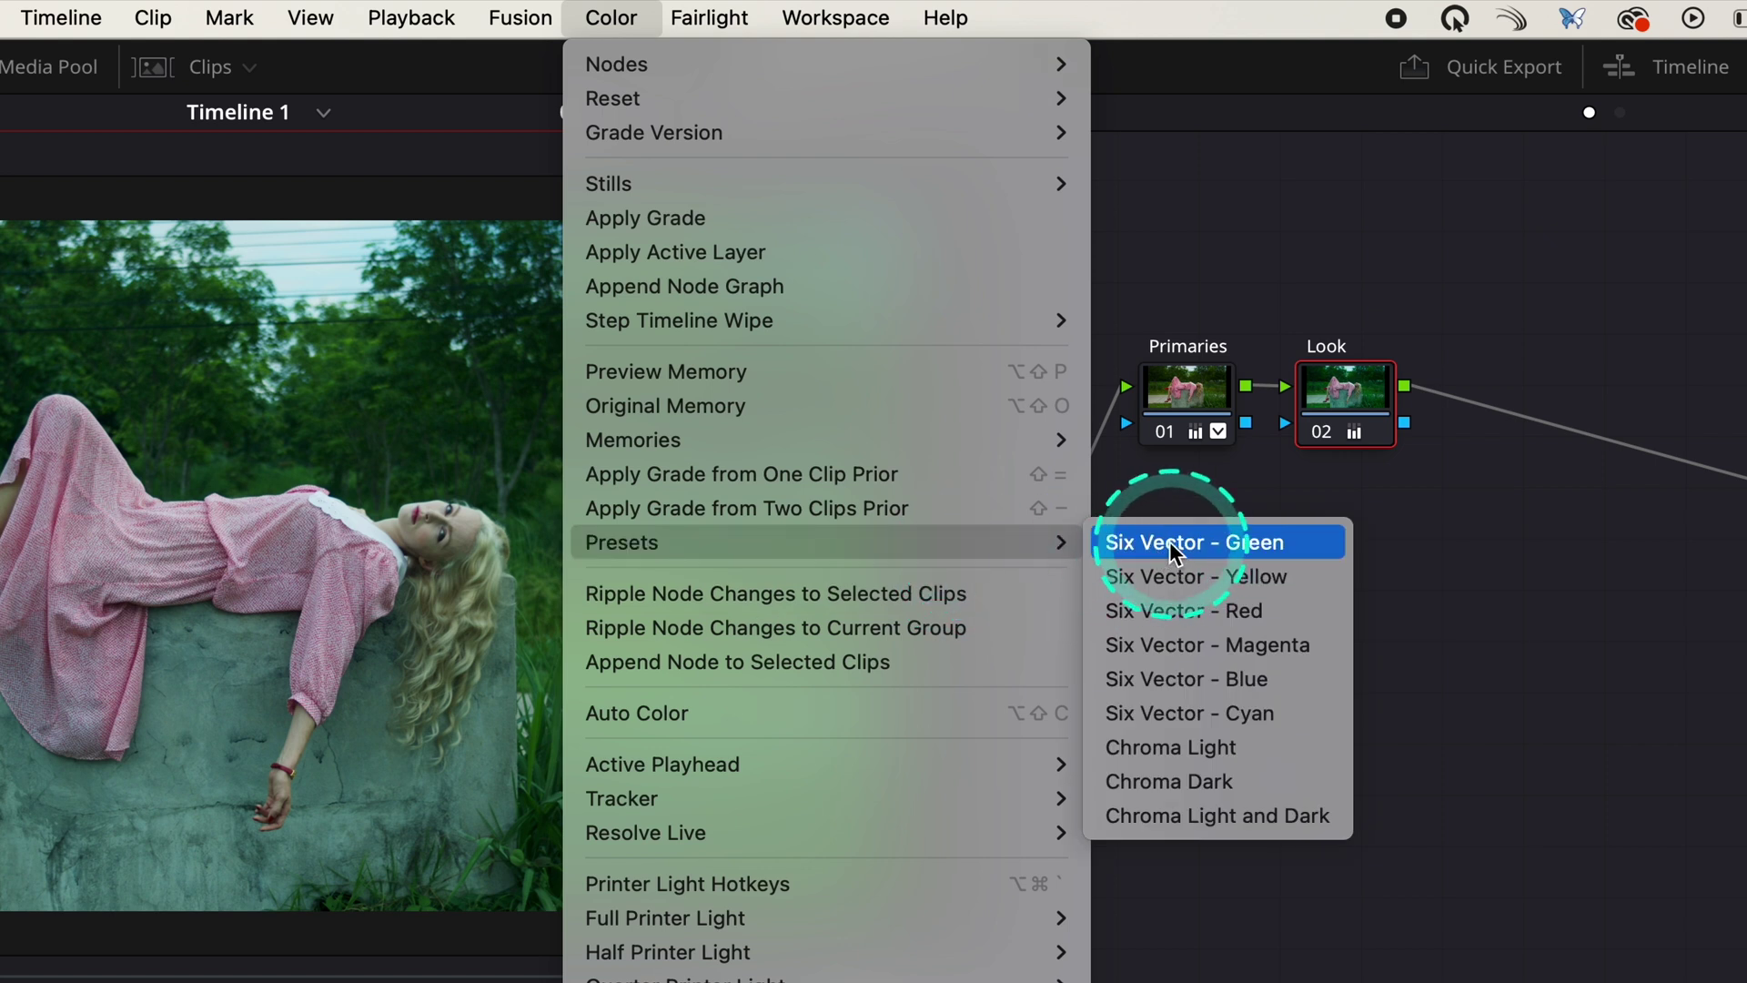
{"action": "left_click", "coordinate": [1170, 542]}
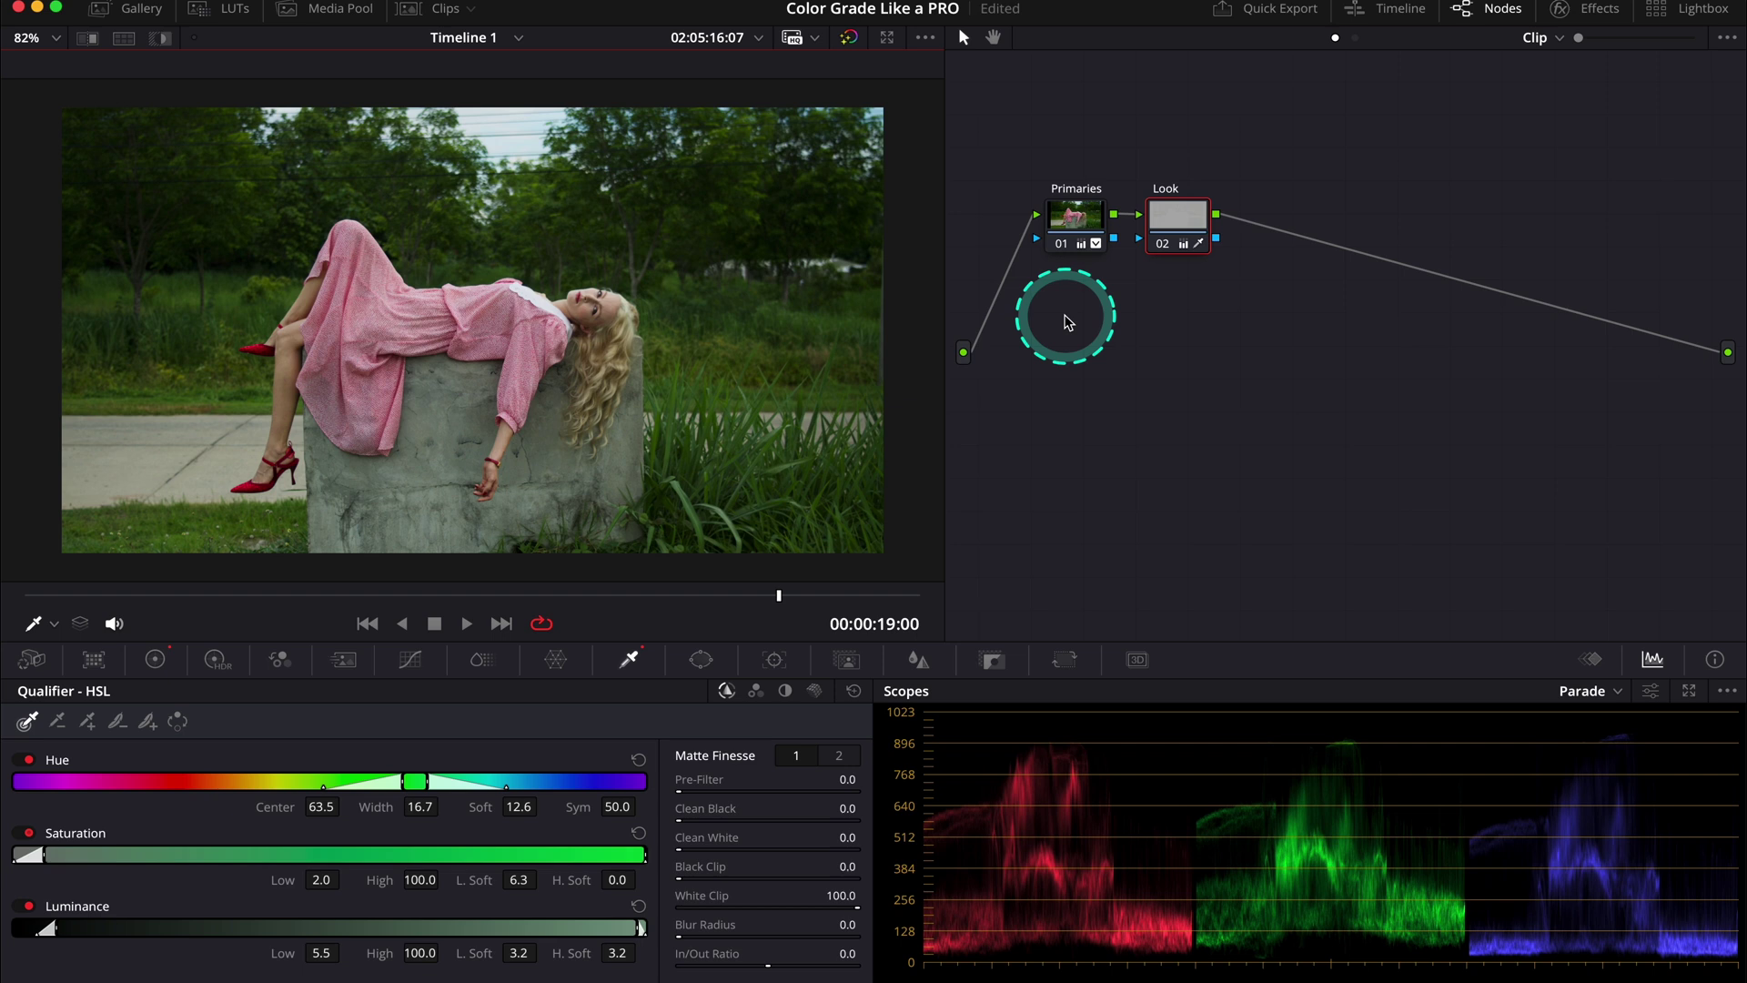
- Refine the greenery matte to hue center 63.5, width 27.8, denoise 8.0, then view the normal image
{"action": "left_click", "coordinate": [160, 48]}
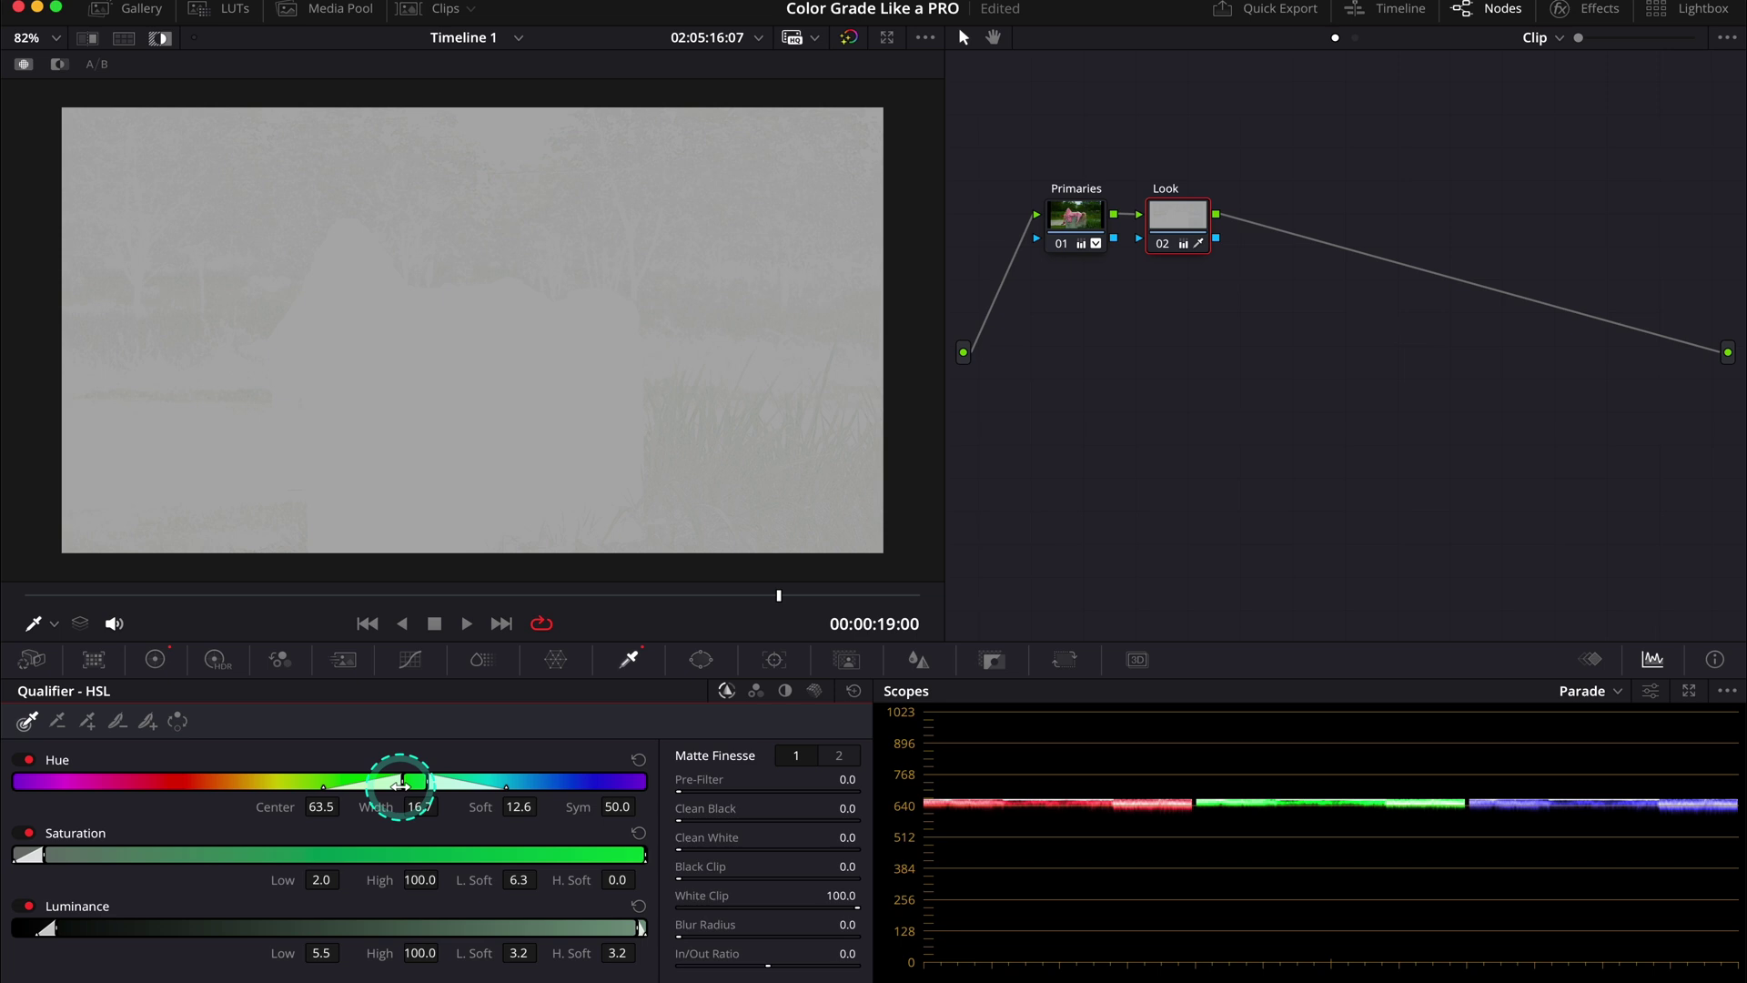
{"action": "left_click_drag", "start_coordinate": [393, 784], "coordinate": [366, 785]}
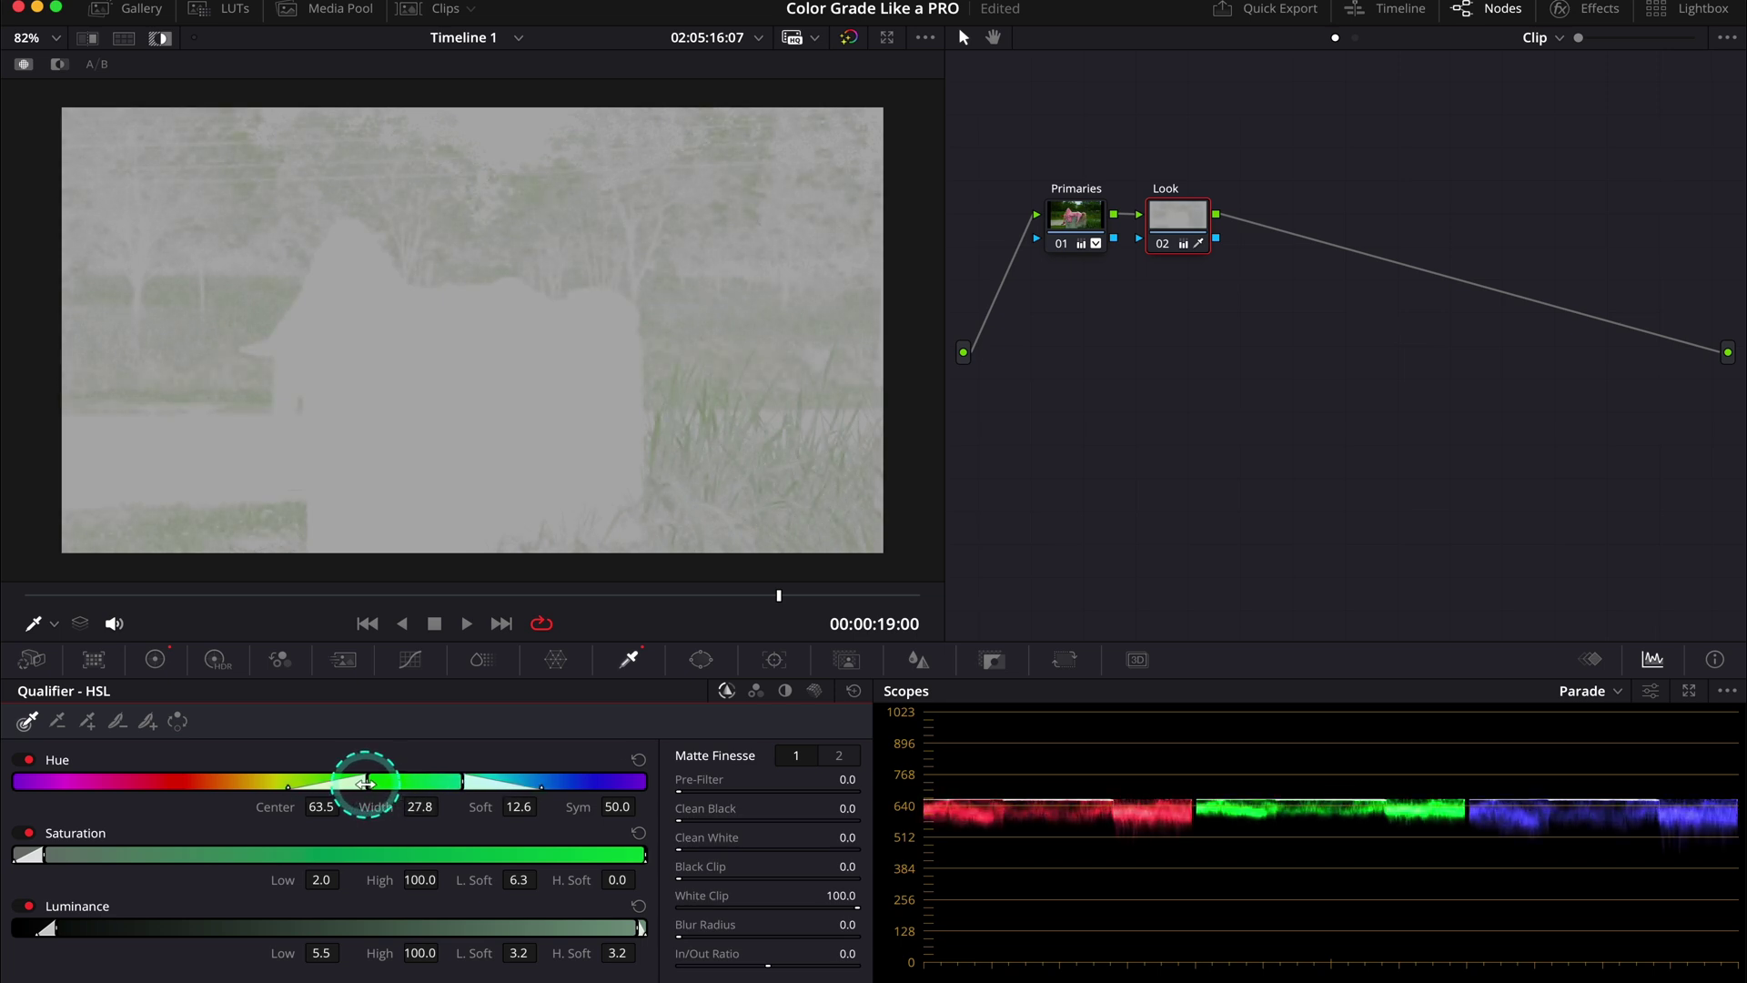
{"action": "left_click_drag", "start_coordinate": [40, 856], "coordinate": [23, 853]}
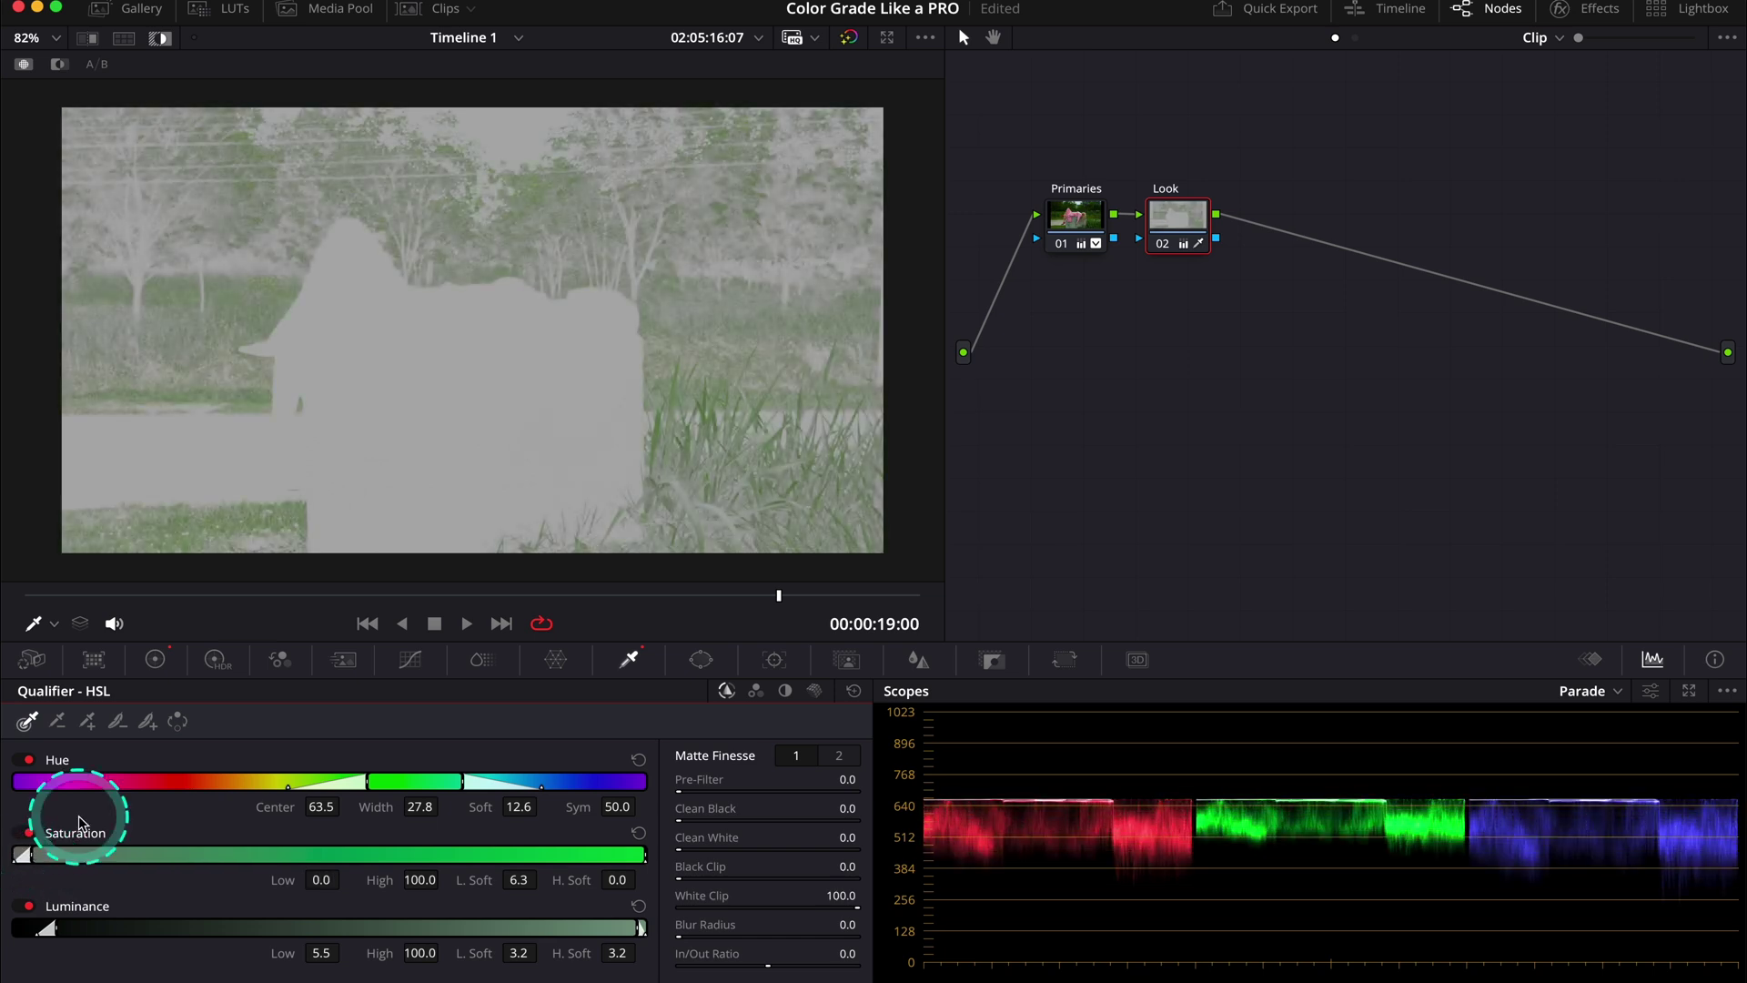
{"action": "left_click_drag", "start_coordinate": [519, 878], "coordinate": [458, 880]}
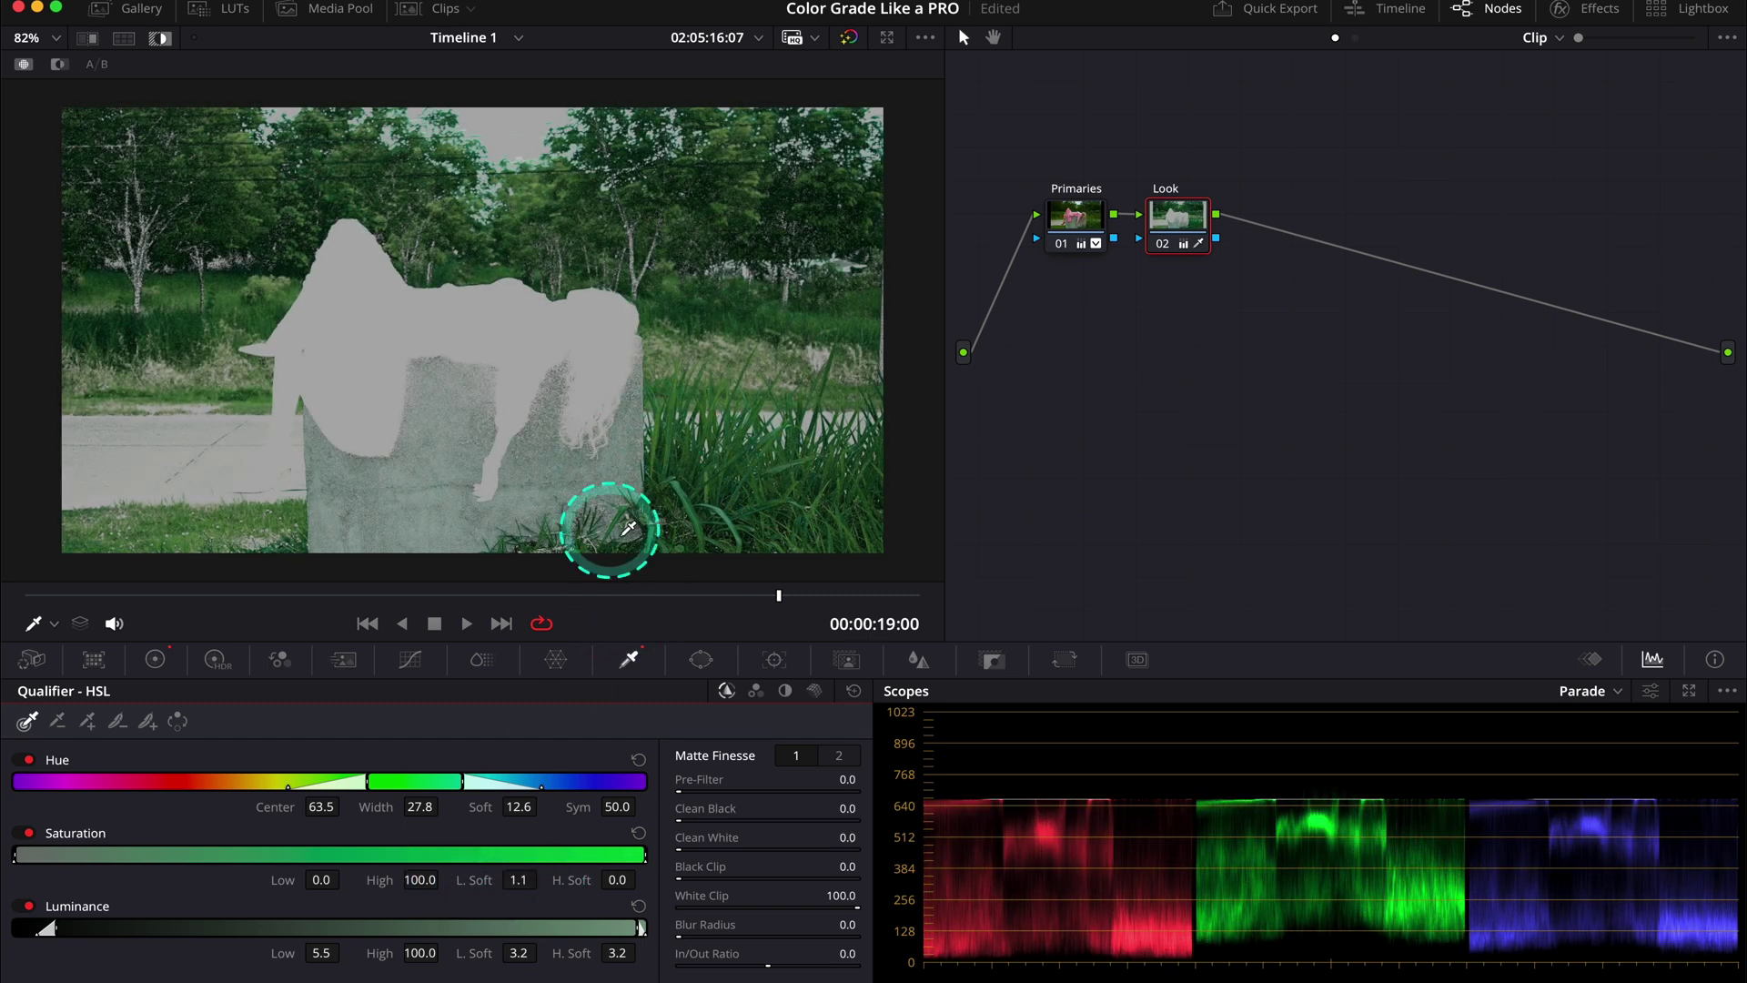
{"action": "left_click", "coordinate": [839, 758]}
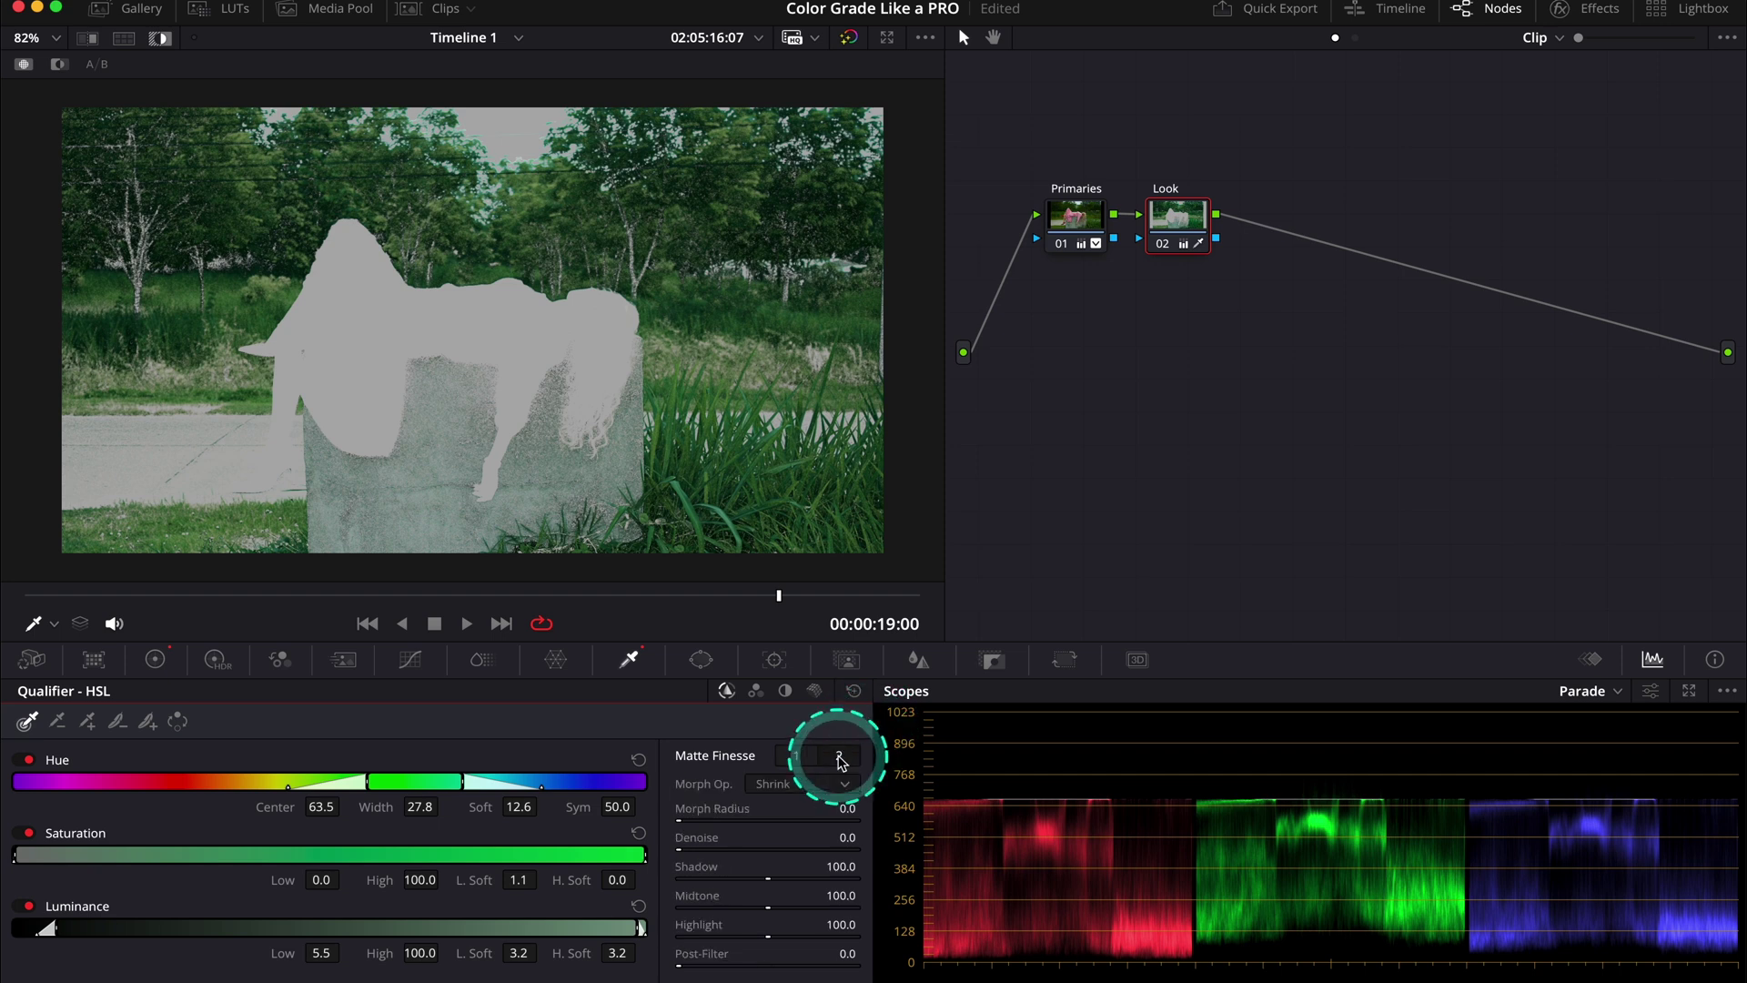
{"action": "left_click_drag", "start_coordinate": [686, 841], "coordinate": [756, 851]}
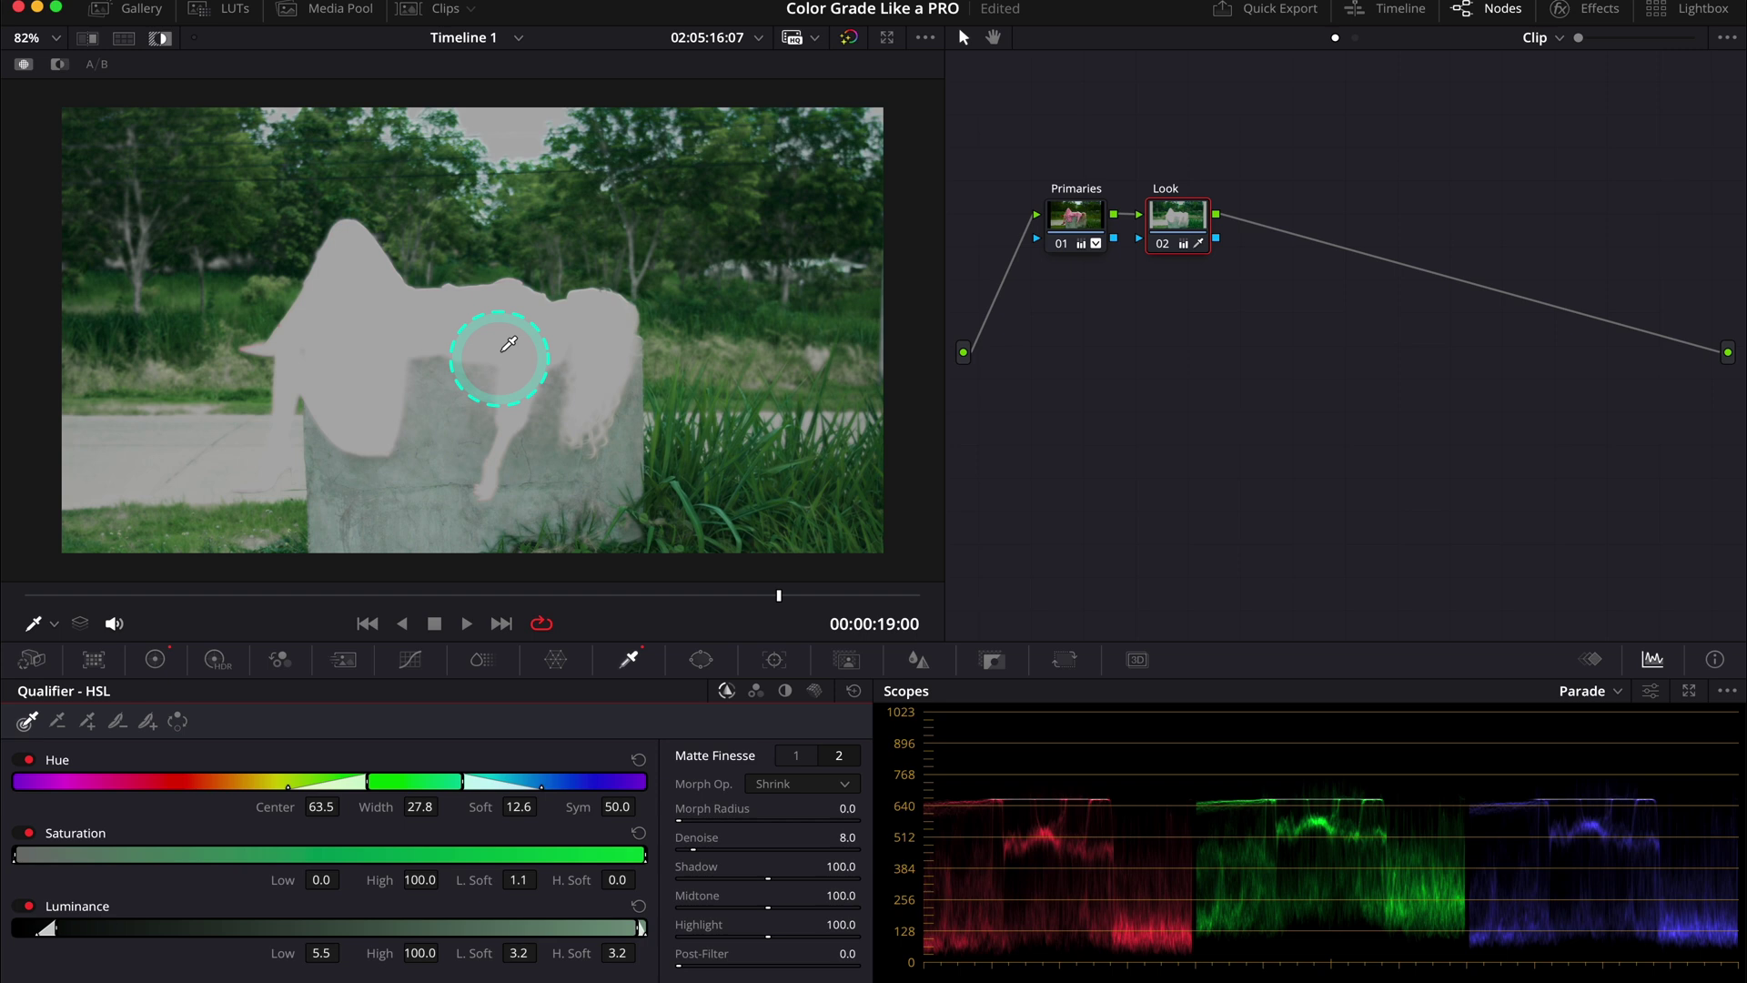
{"action": "left_click", "coordinate": [163, 41]}
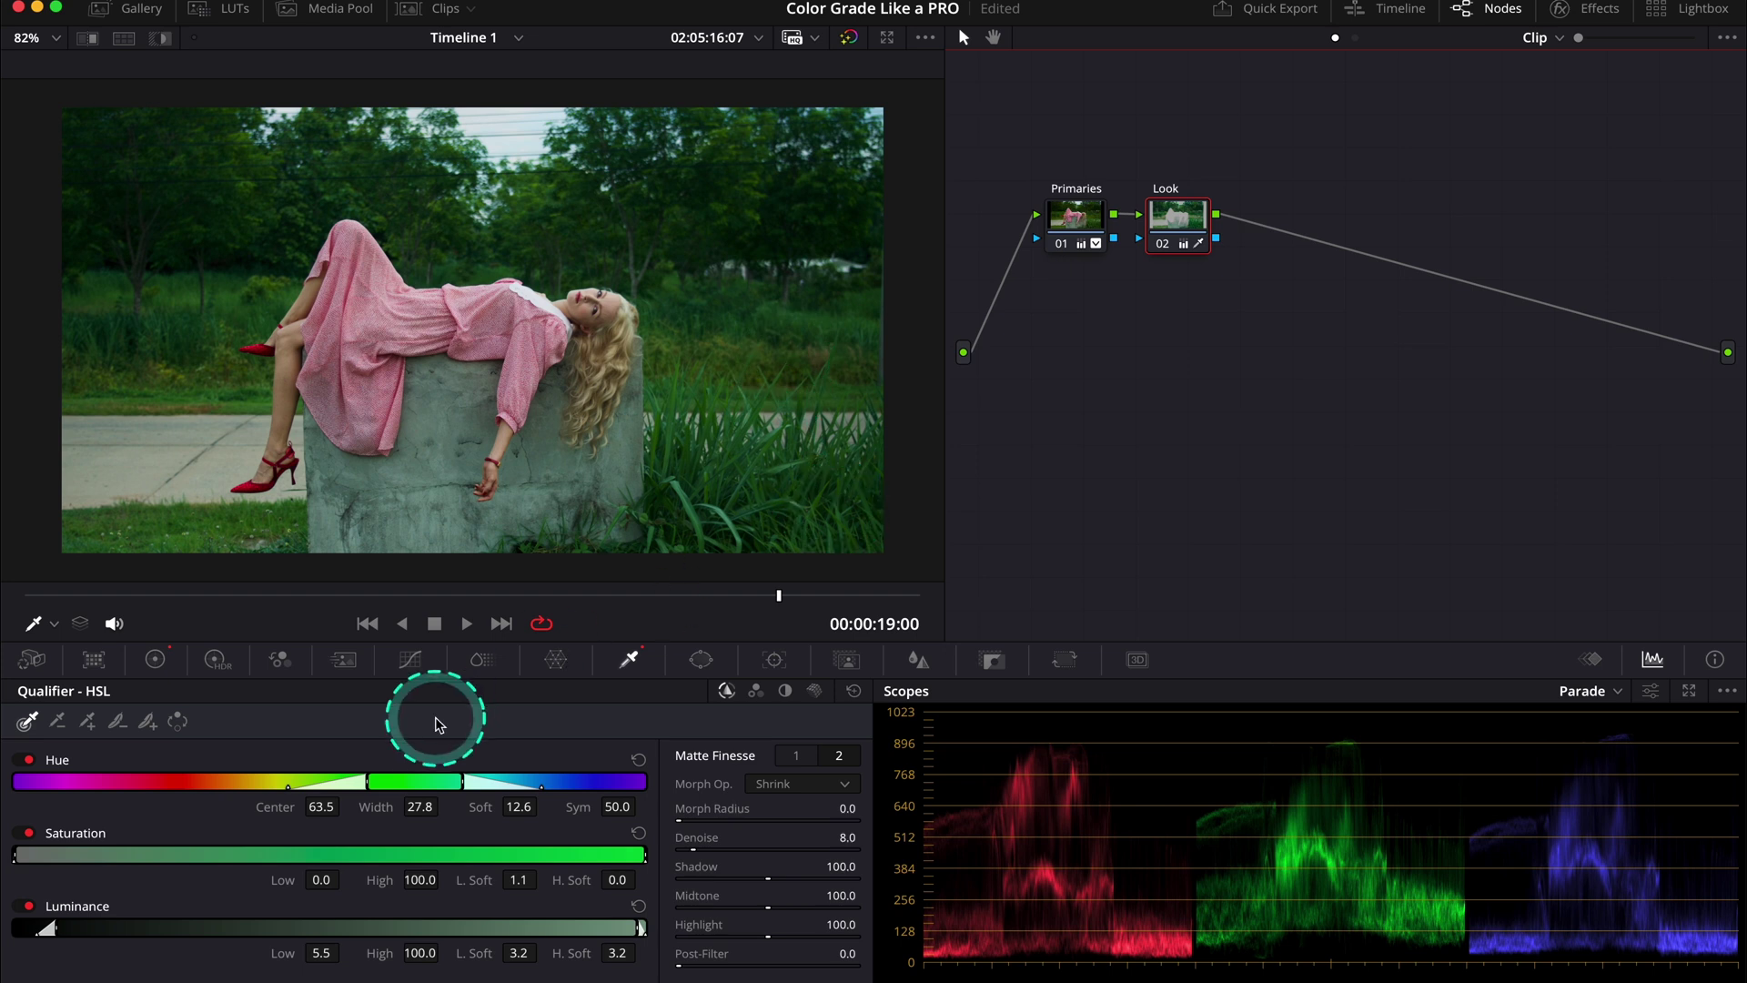
- Nudge the Gamma wheel balance slightly to tint the qualified background's midtones
{"action": "left_click", "coordinate": [155, 658]}
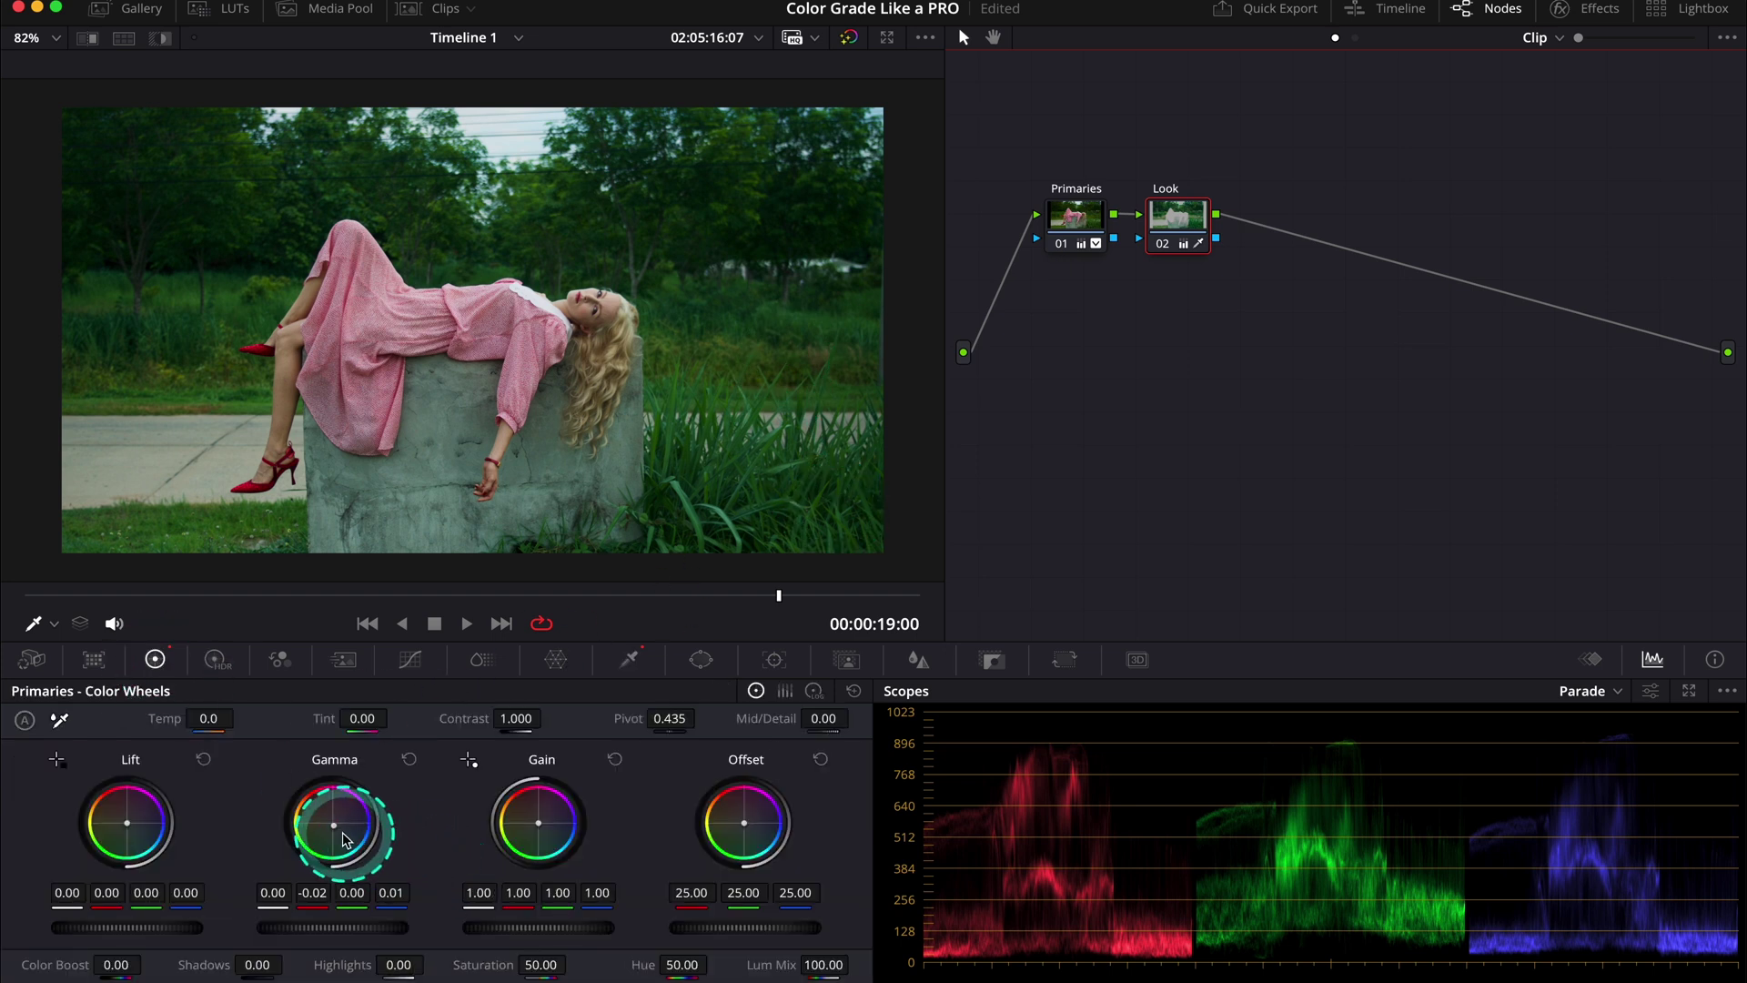
{"action": "left_click_drag", "start_coordinate": [335, 826], "coordinate": [334, 827]}
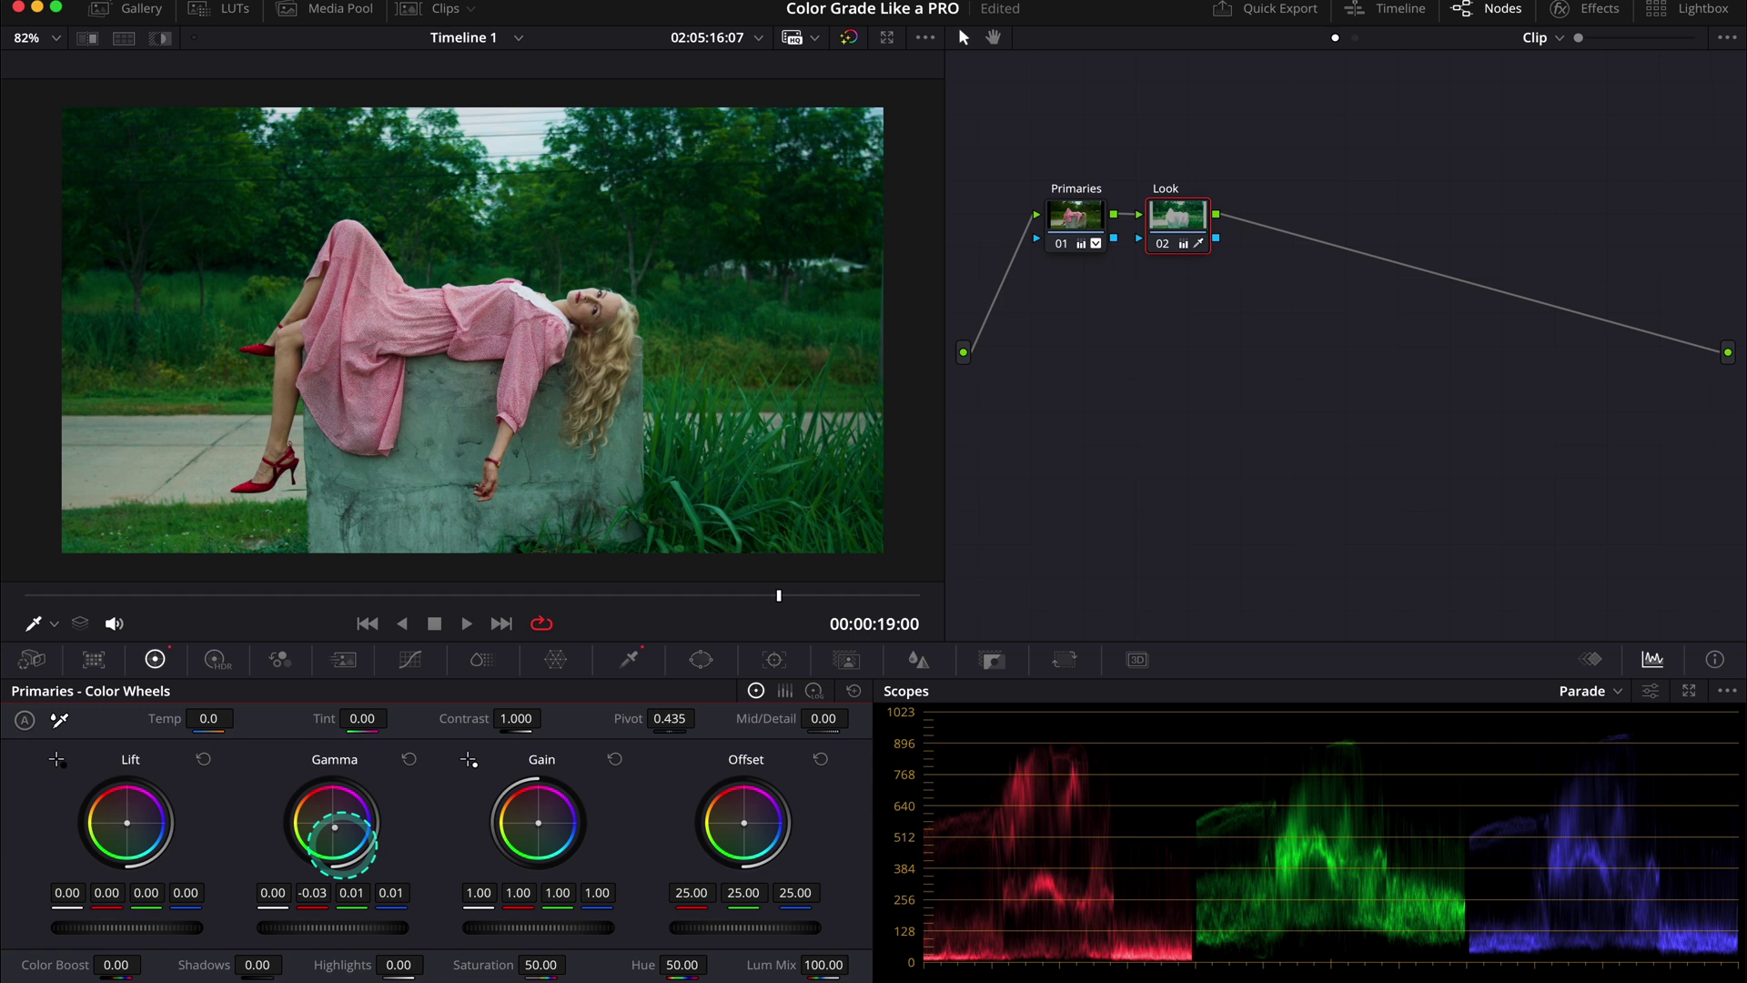
{"action": "left_click_drag", "start_coordinate": [342, 840], "coordinate": [354, 834]}
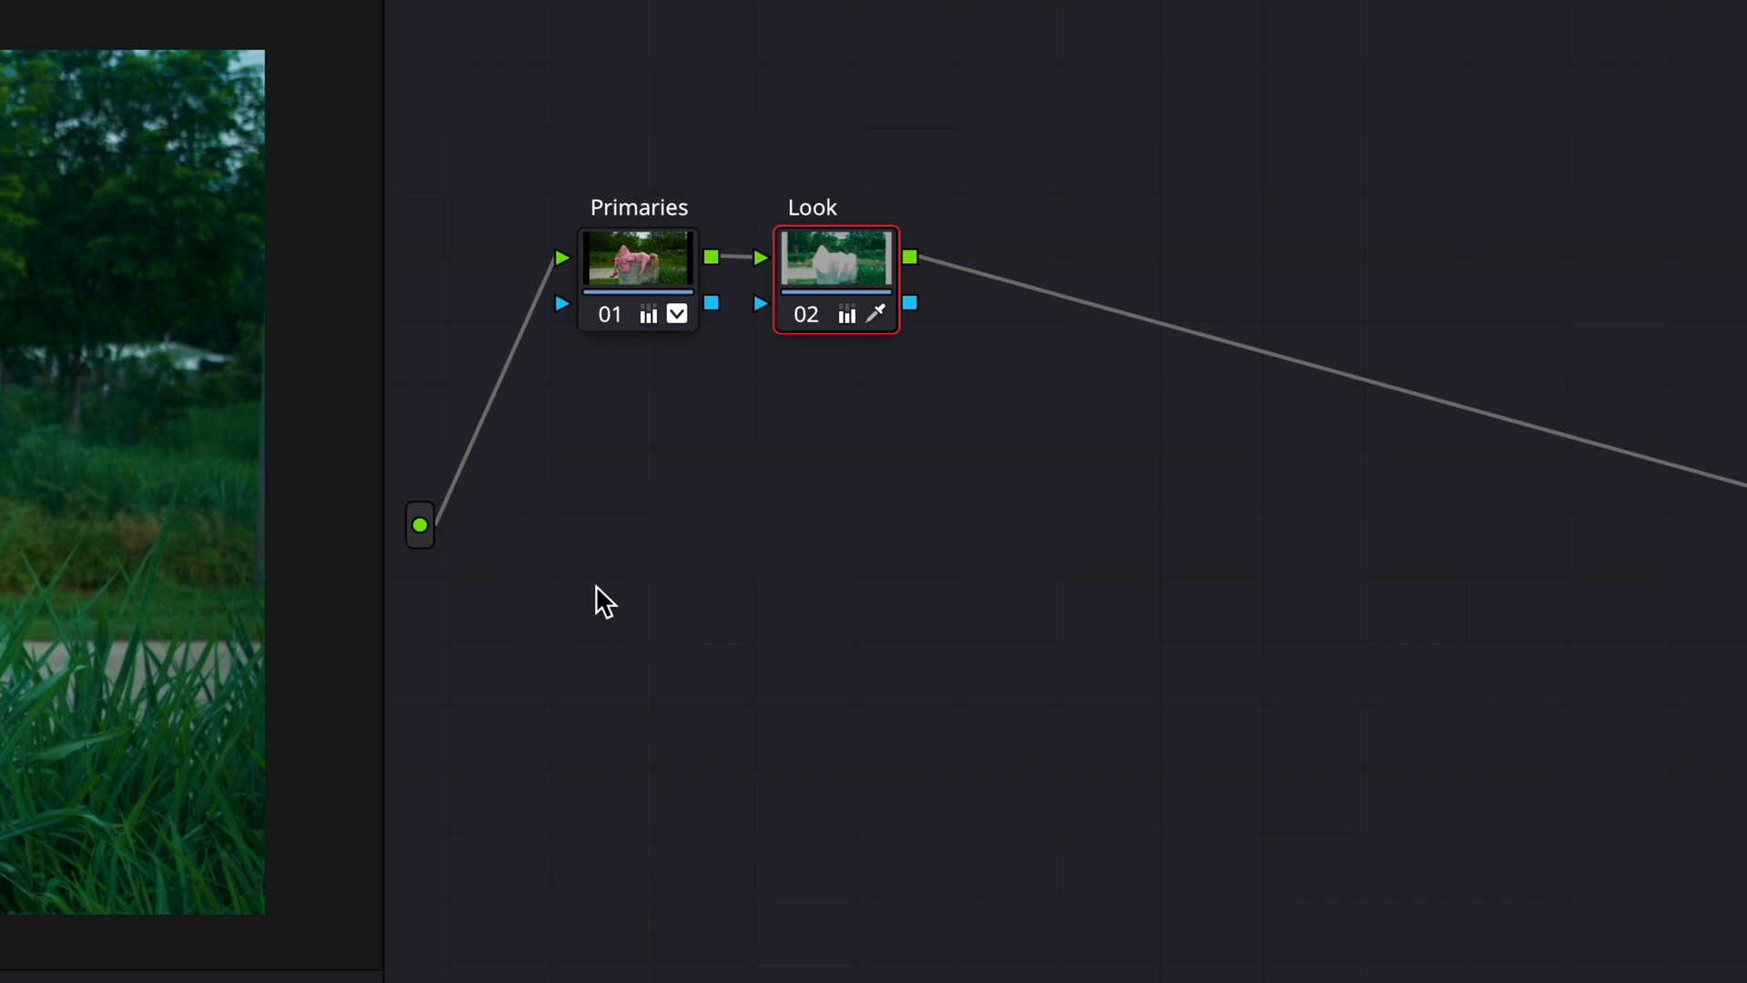
- Add an outside node 03 after the Look node
{"action": "right_click", "coordinate": [822, 254]}
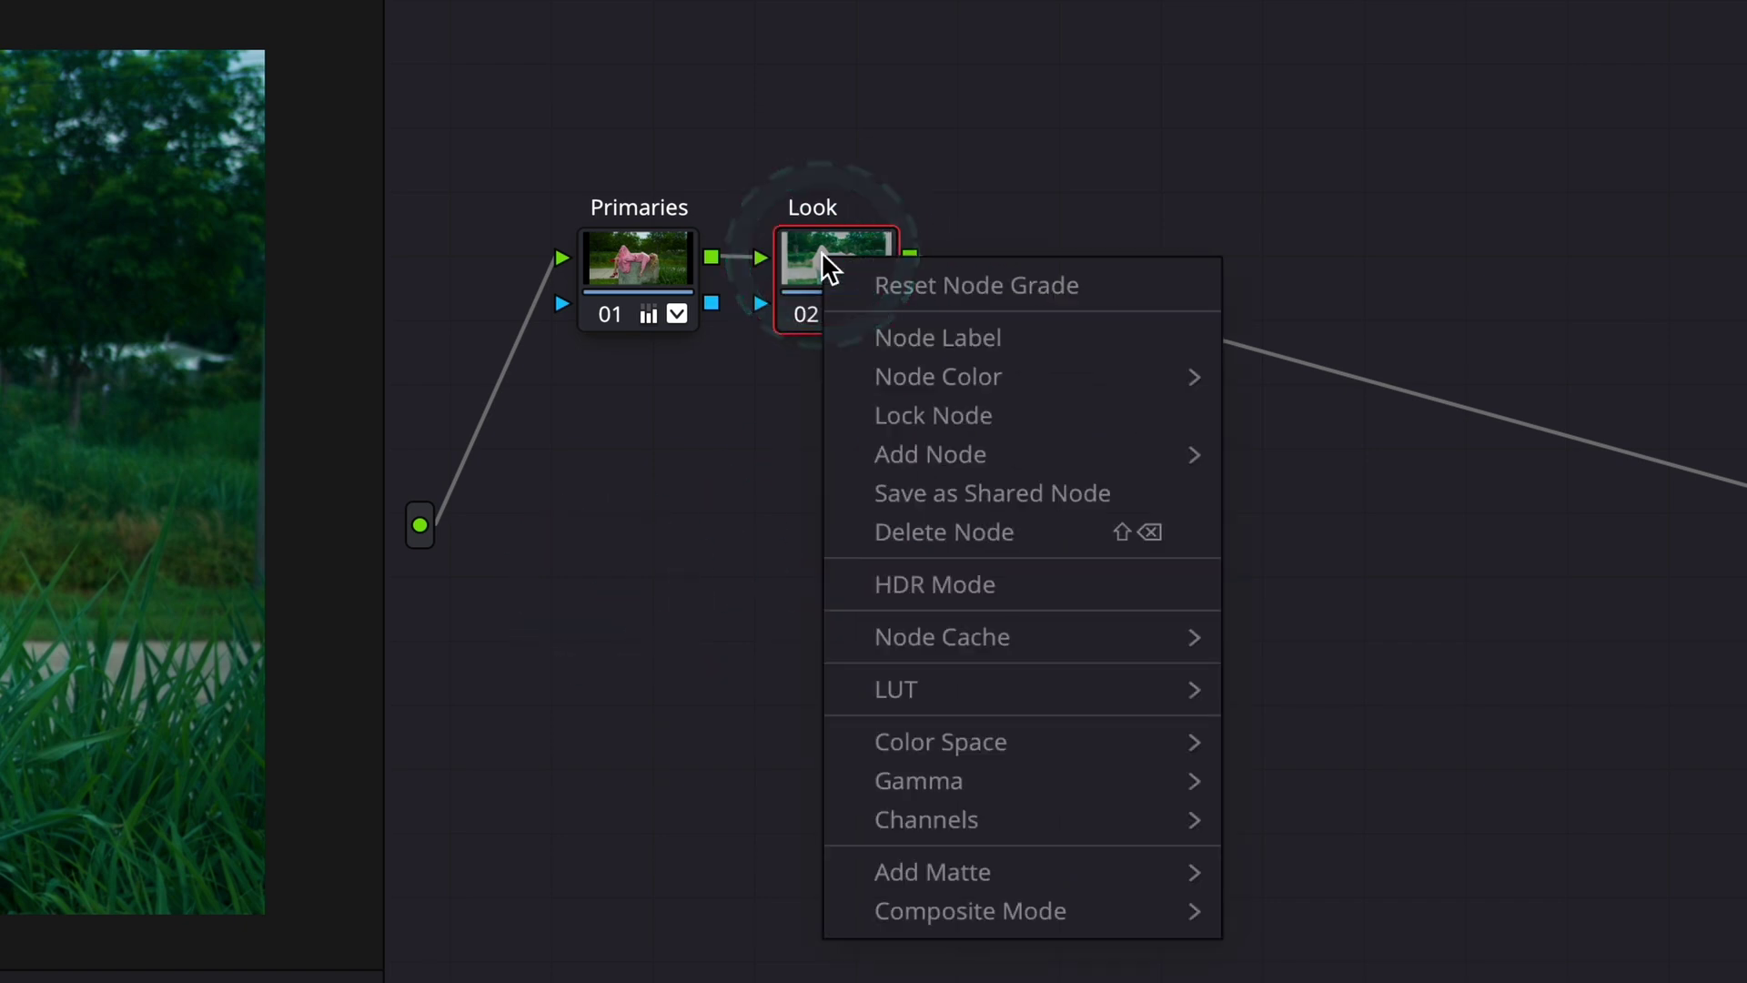
{"action": "left_click", "coordinate": [997, 460]}
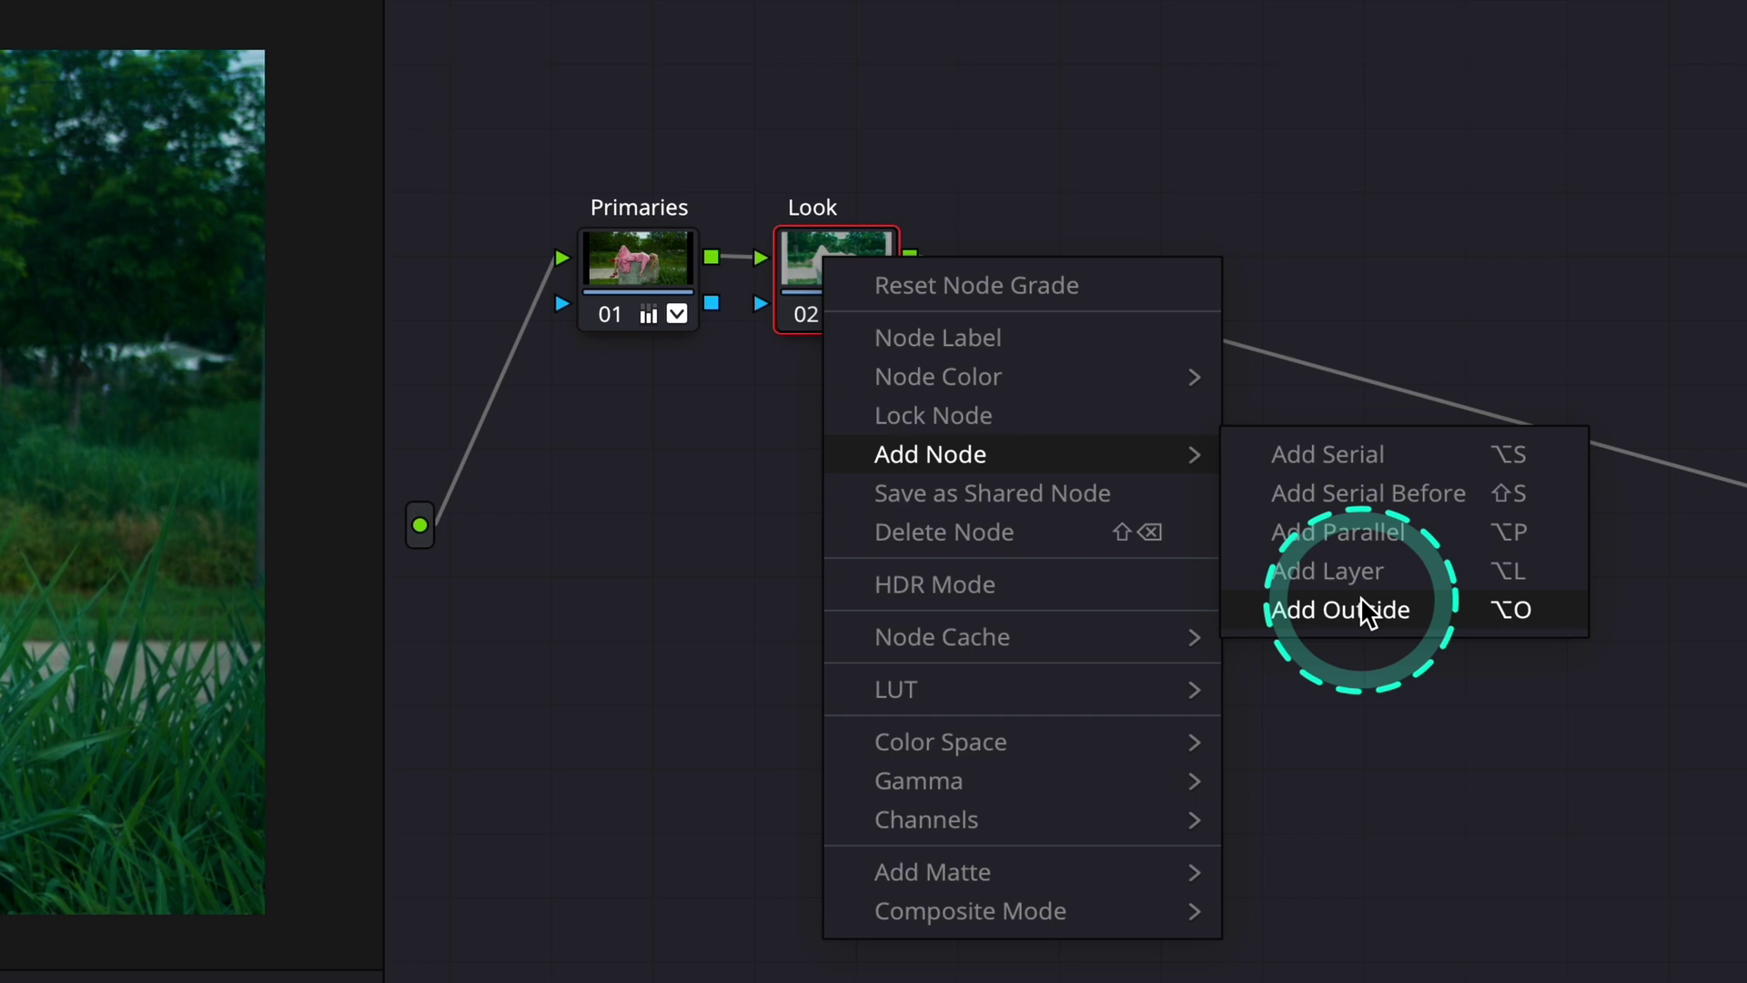
{"action": "left_click", "coordinate": [1362, 608]}
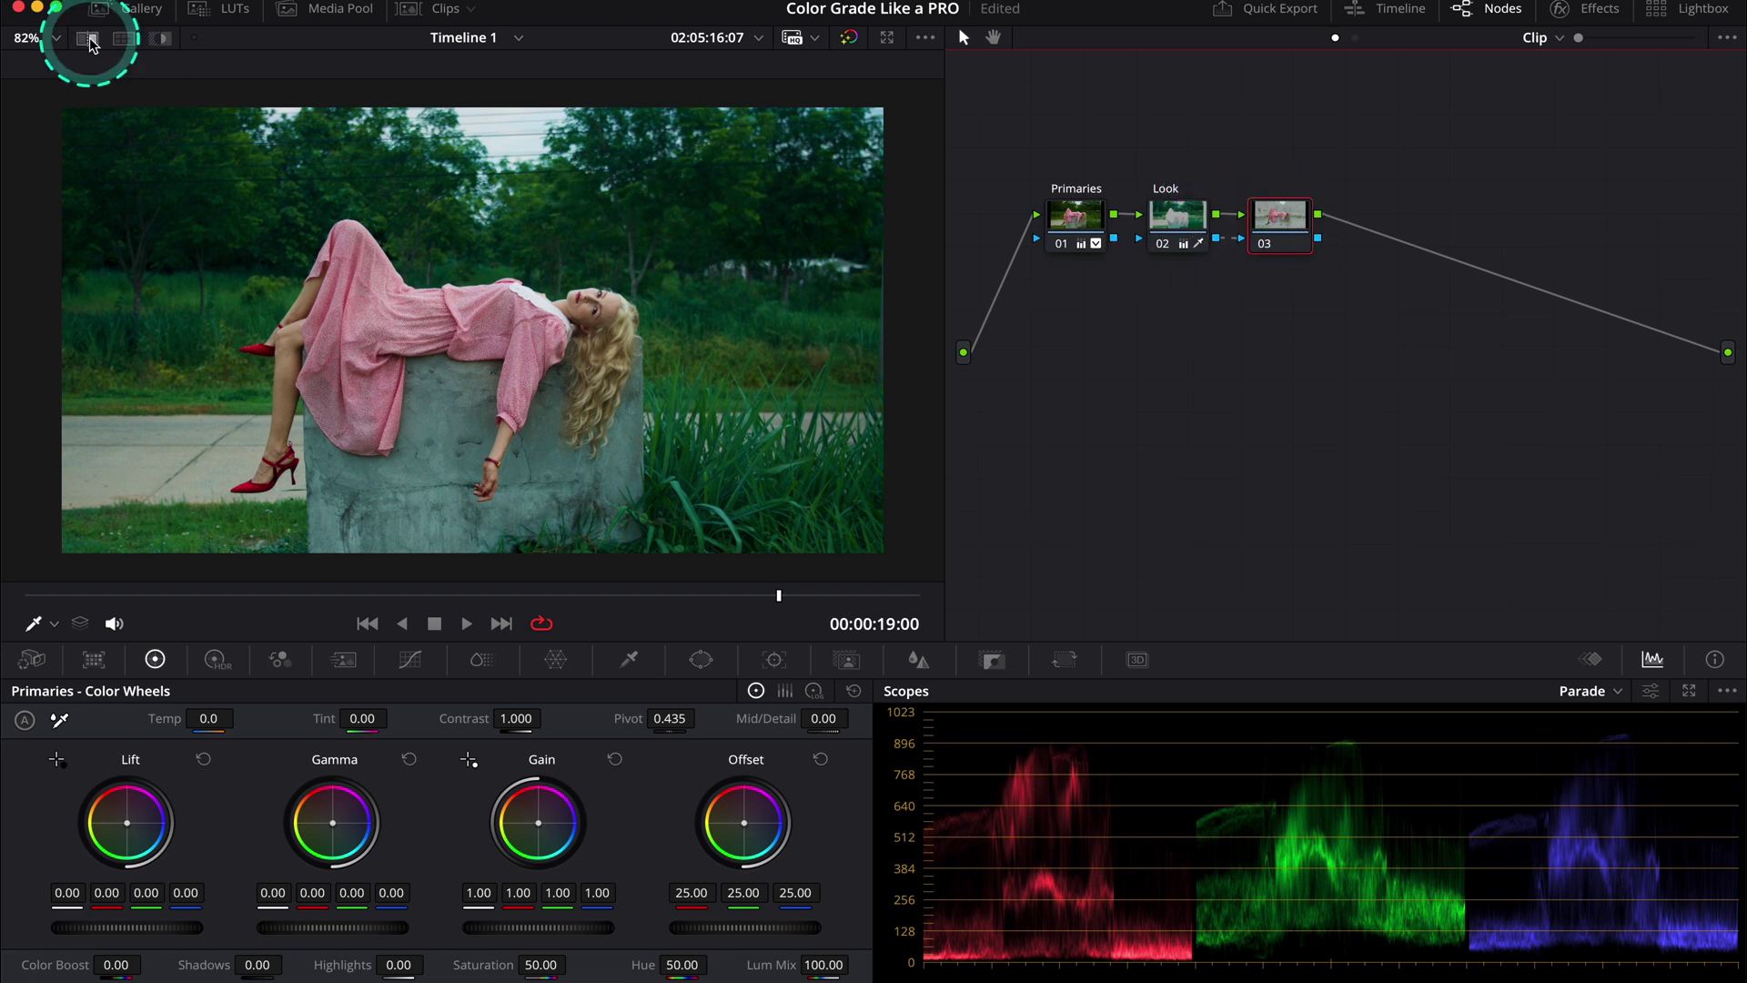
- Show the Highlight matte and compare the selections of nodes 02 and 03
{"action": "left_click", "coordinate": [160, 38]}
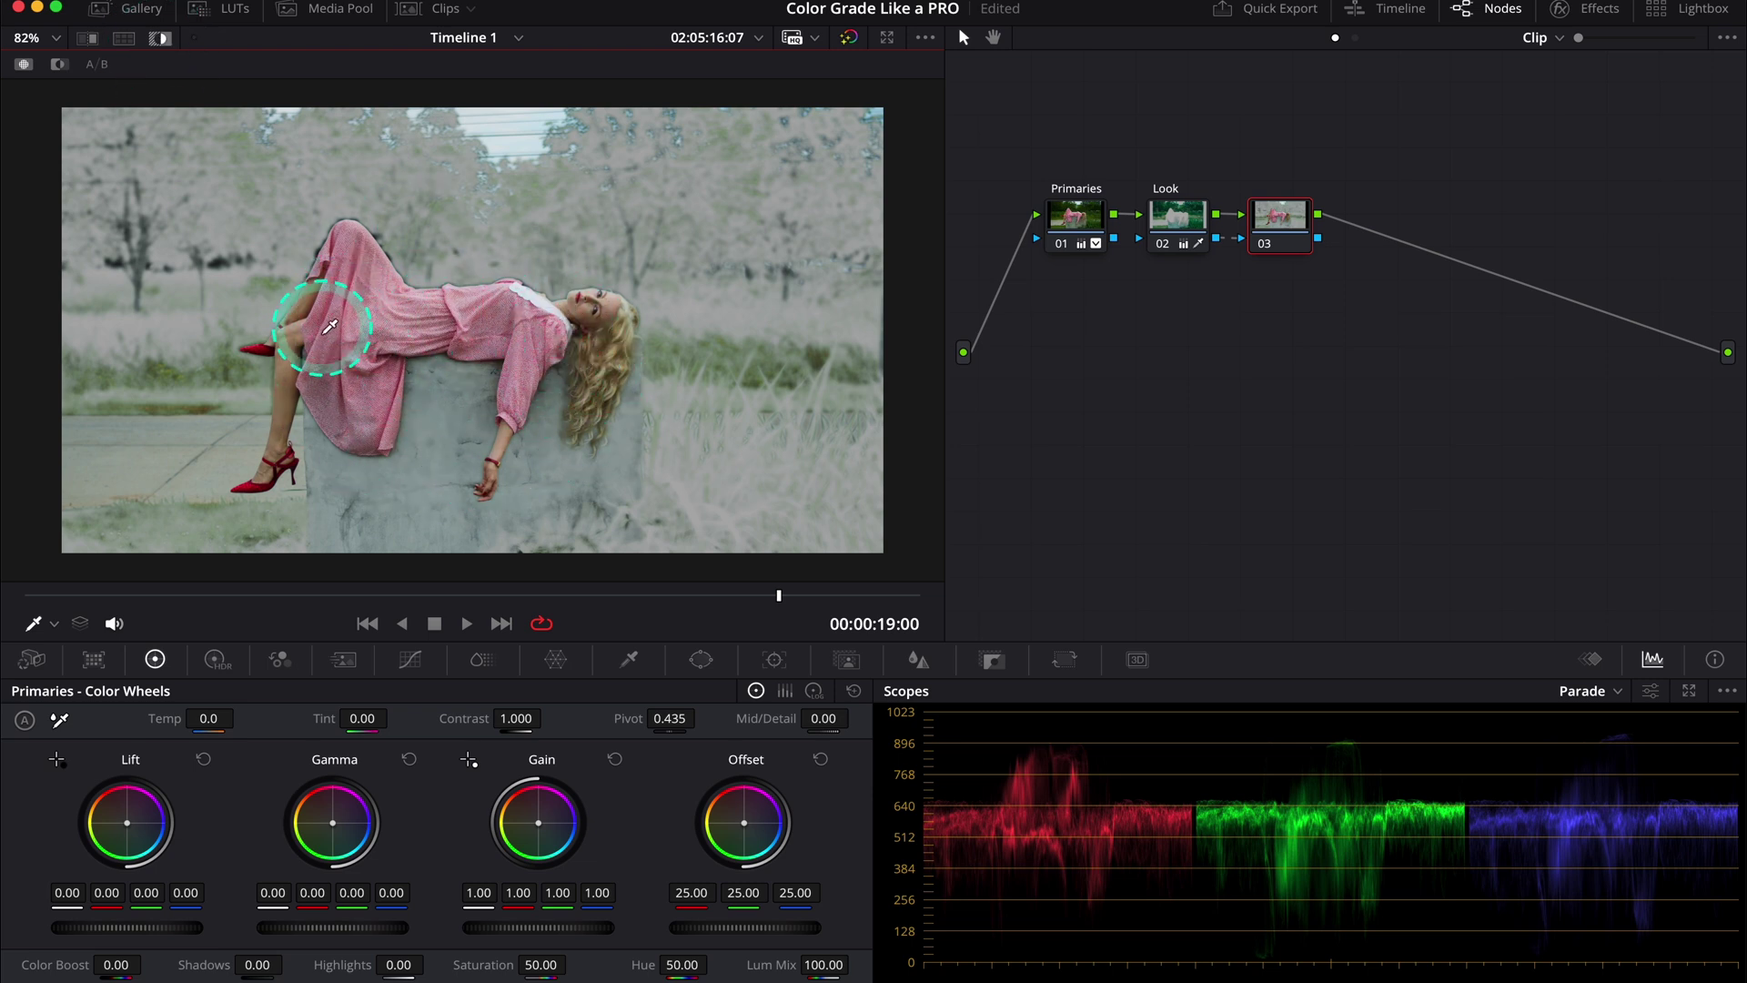
{"action": "left_click", "coordinate": [1189, 216]}
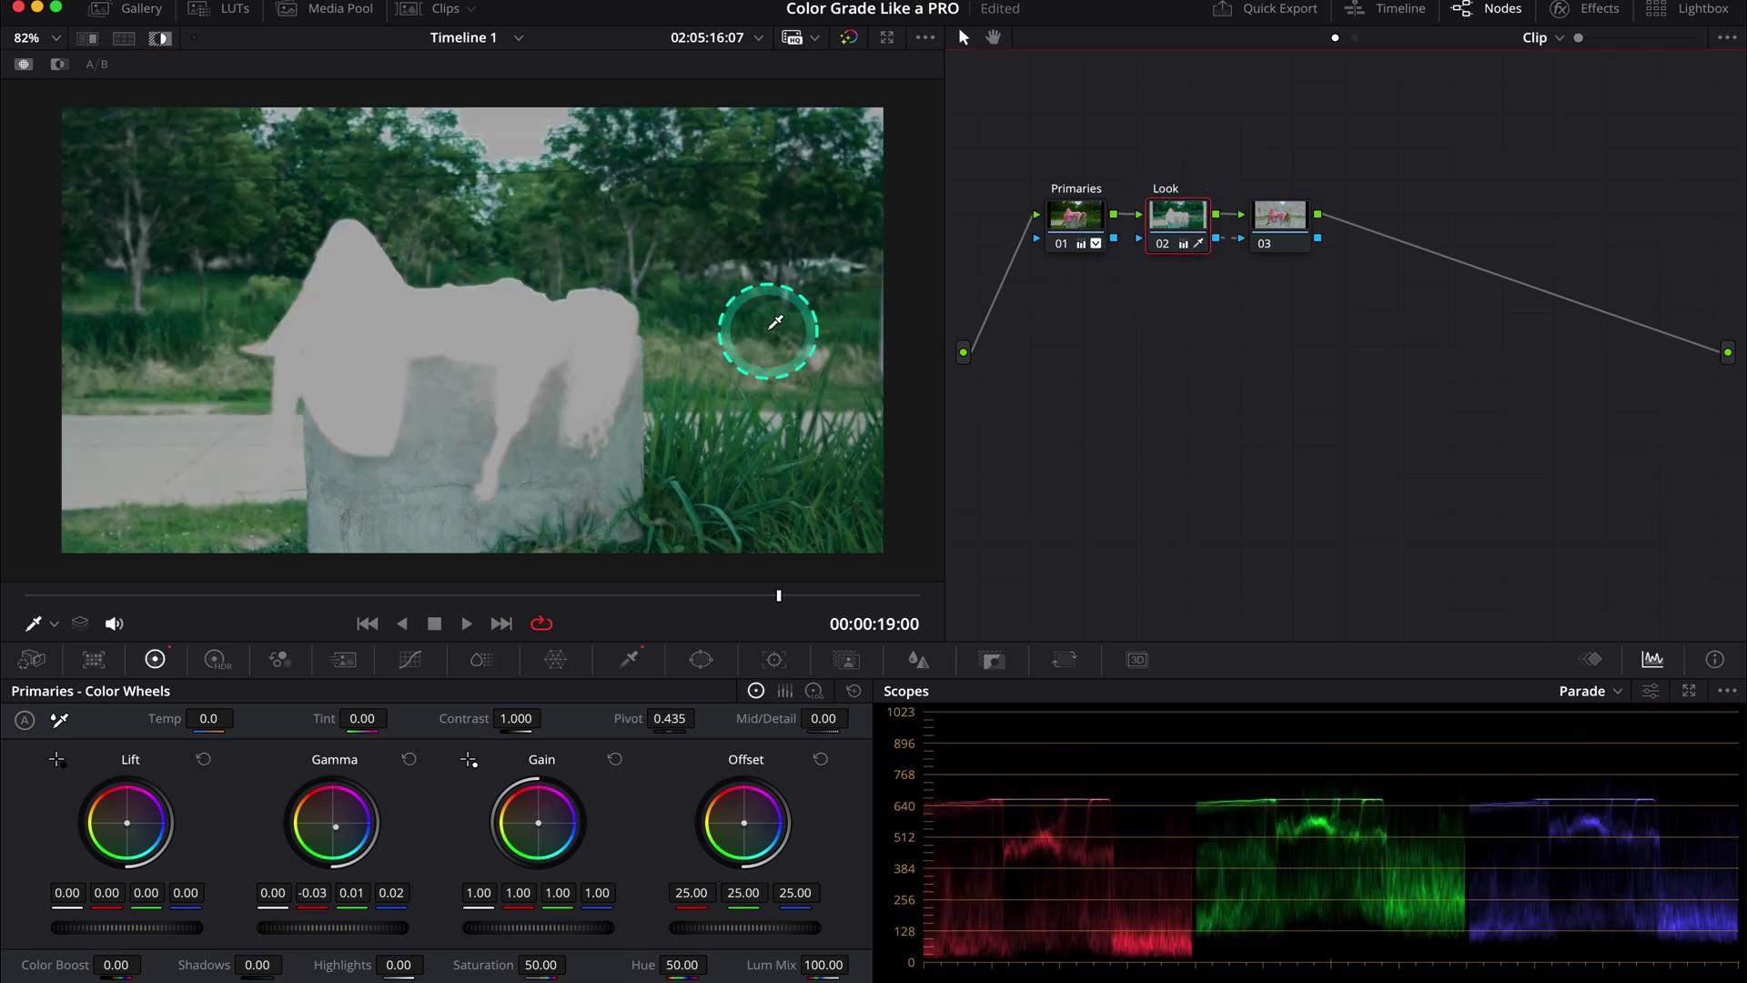
{"action": "left_click", "coordinate": [1283, 215]}
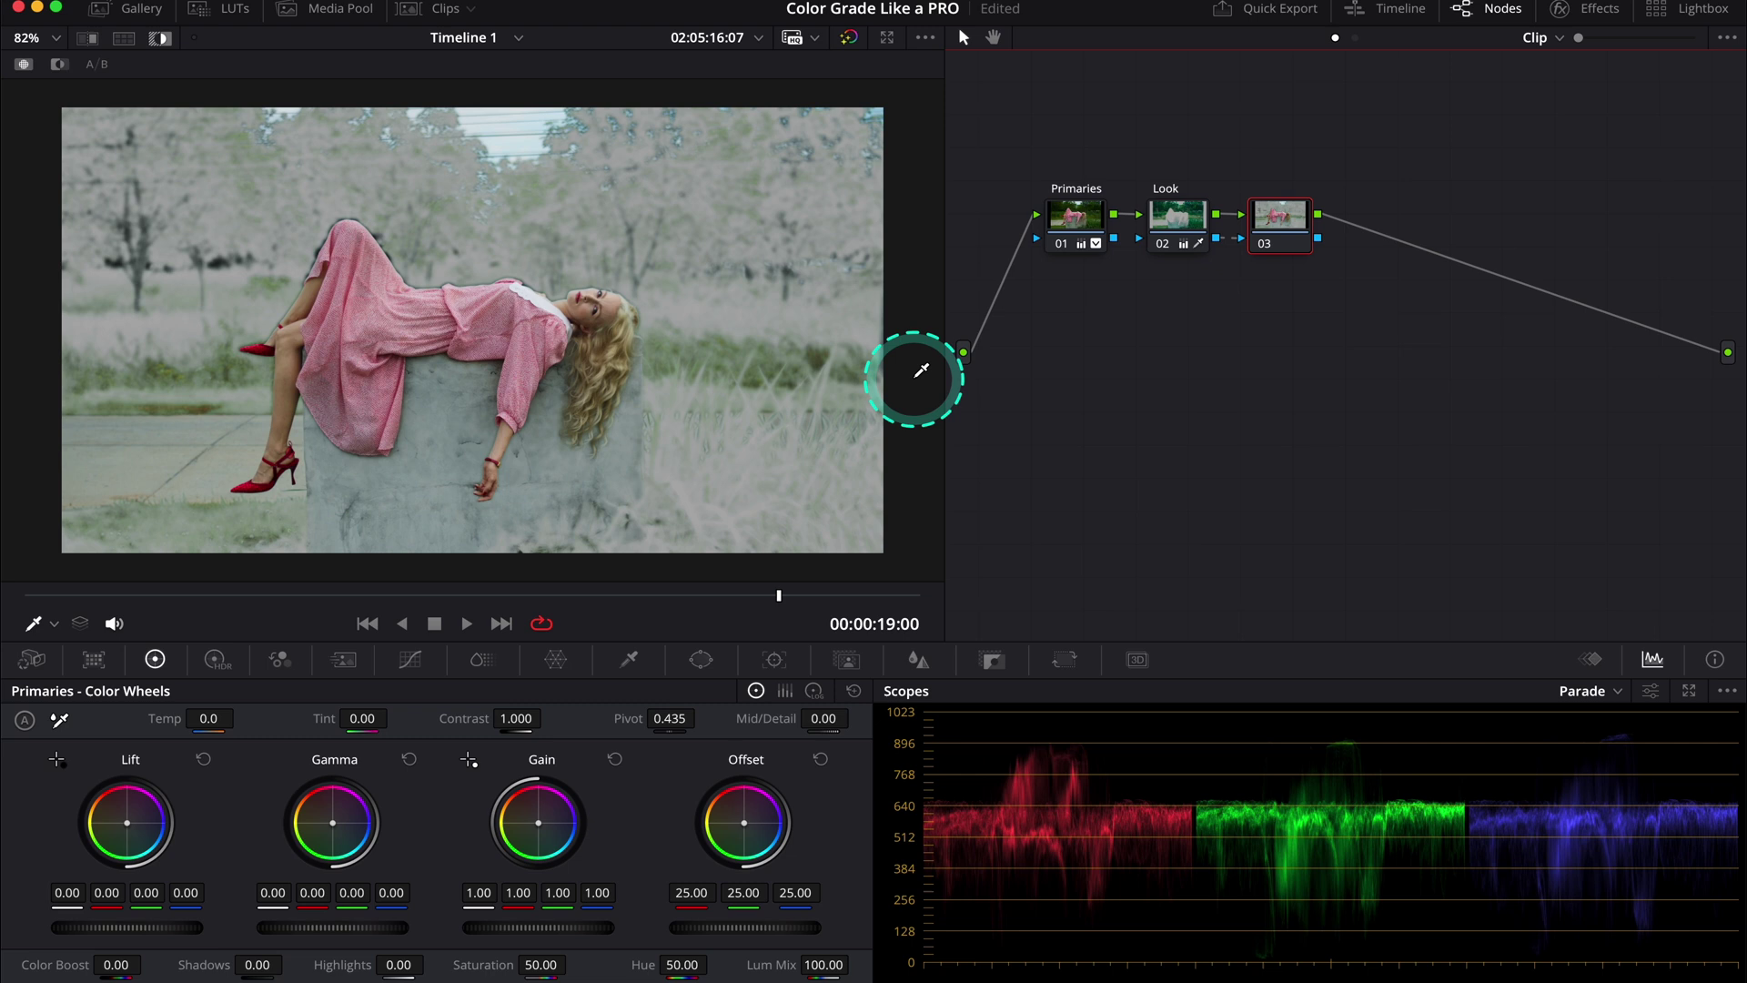
- On the full image, shift node 03's gamma balance to about 0.00, 0.01, -0.00, -0.01
{"action": "left_click", "coordinate": [164, 41]}
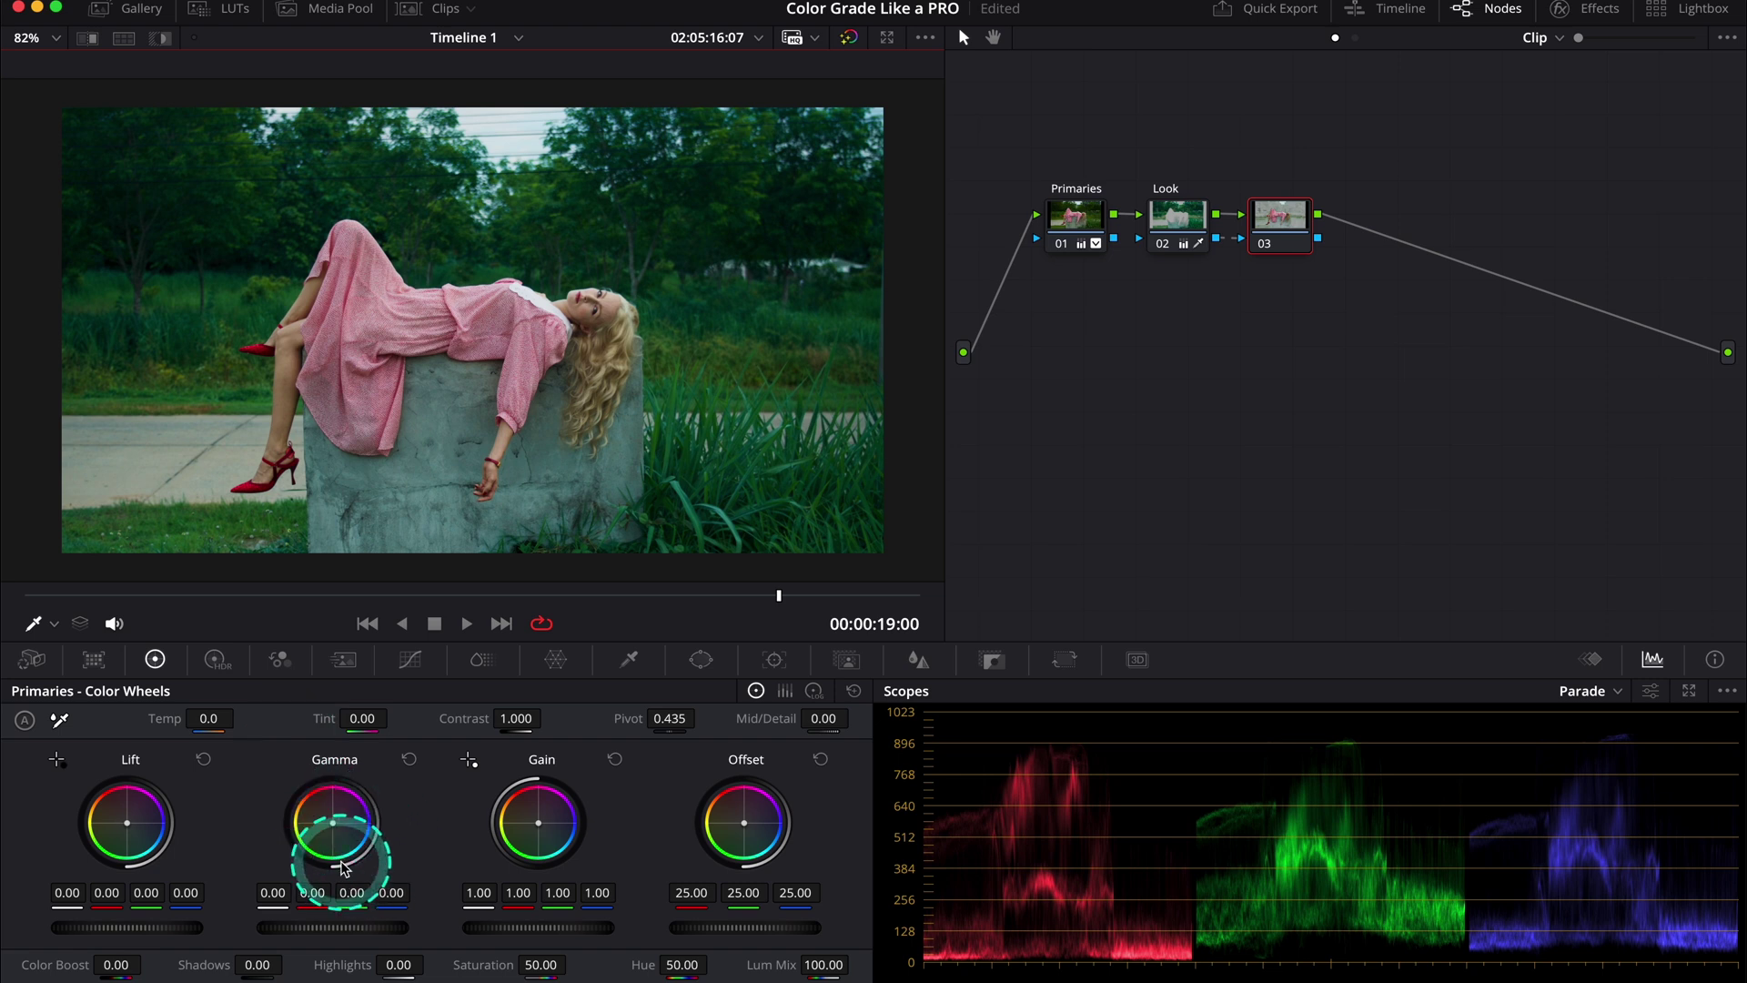
{"action": "left_click_drag", "start_coordinate": [332, 823], "coordinate": [328, 817]}
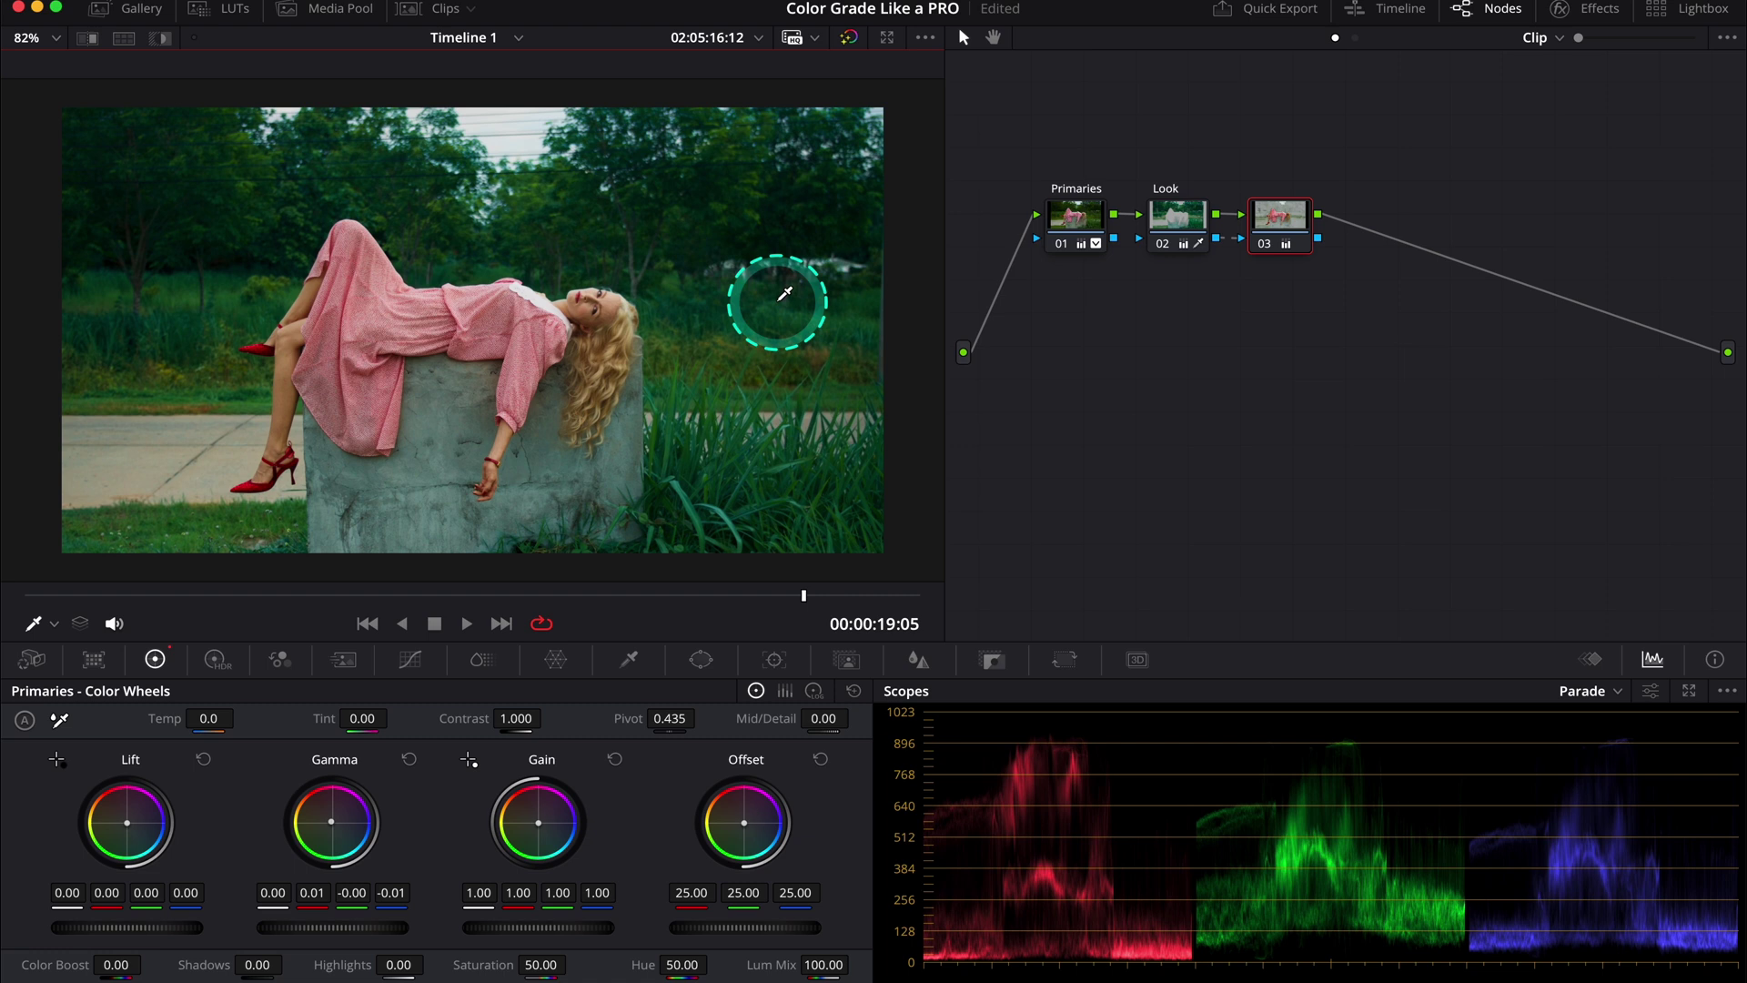
{"action": "left_click_drag", "start_coordinate": [821, 304], "coordinate": [1461, 399]}
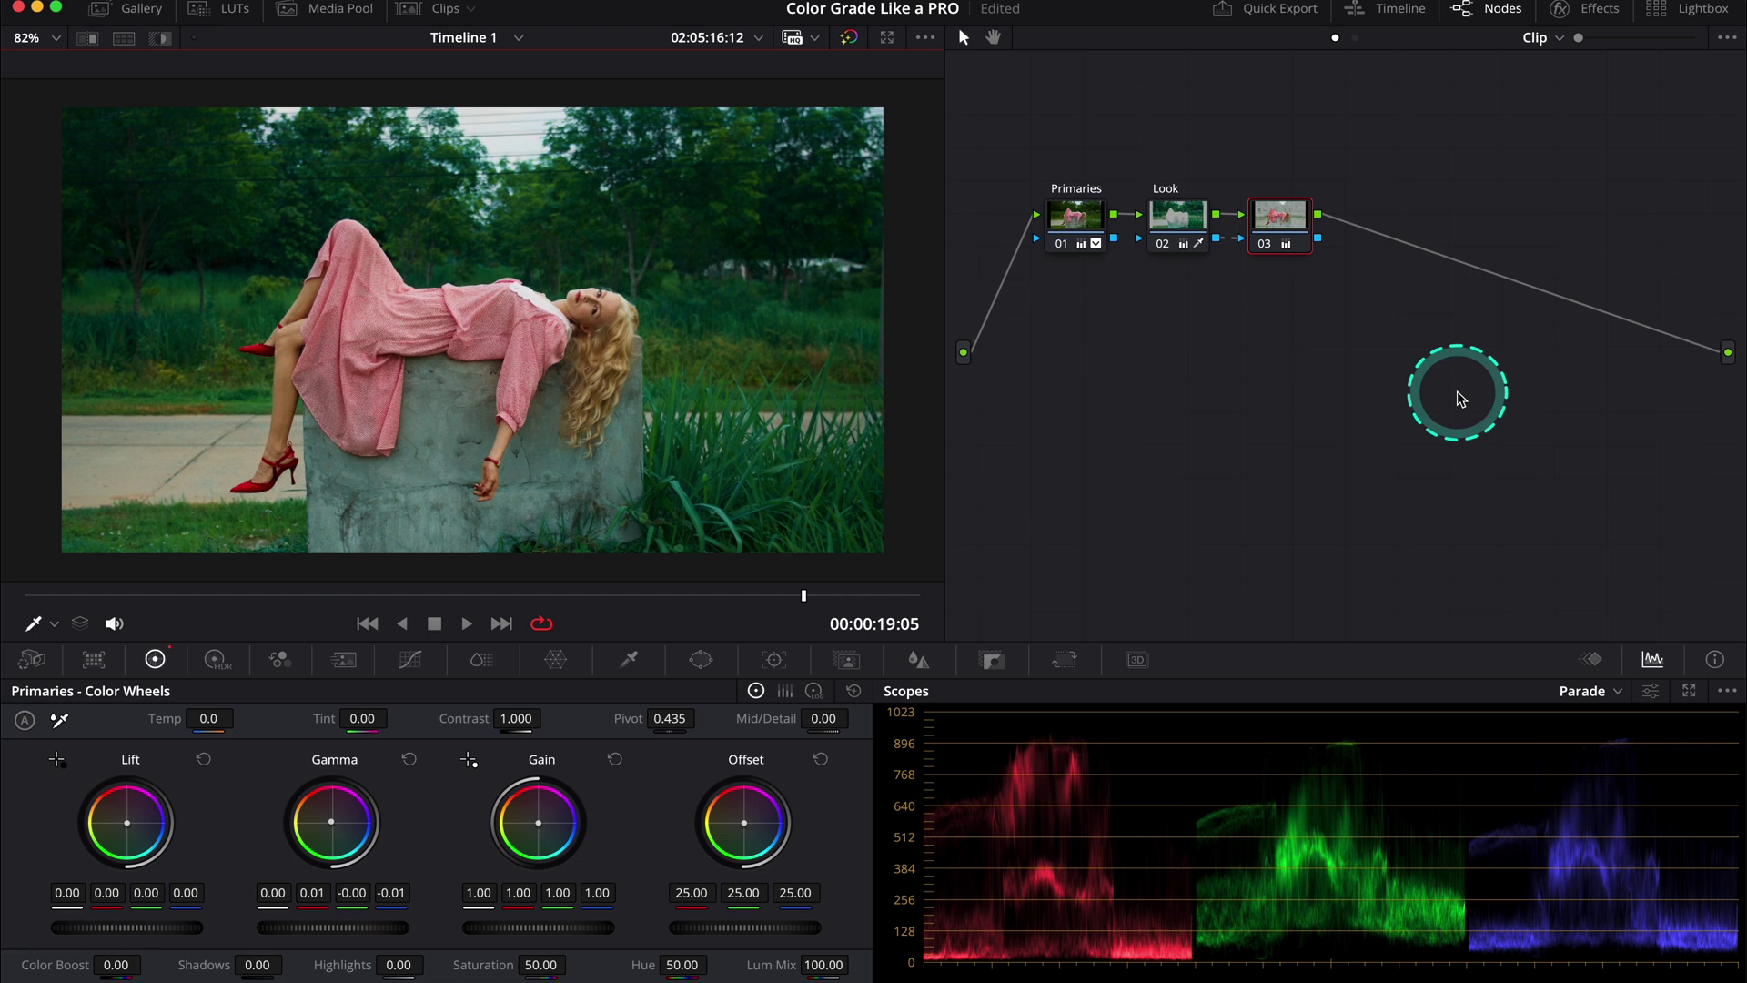
- Add layered nodes 04–06 after node 03 and move the Layer Mixer lower in the graph
{"action": "key", "text": "alt+l"}
{"action": "key", "text": "alt+l"}
{"action": "key", "text": "alt+l"}
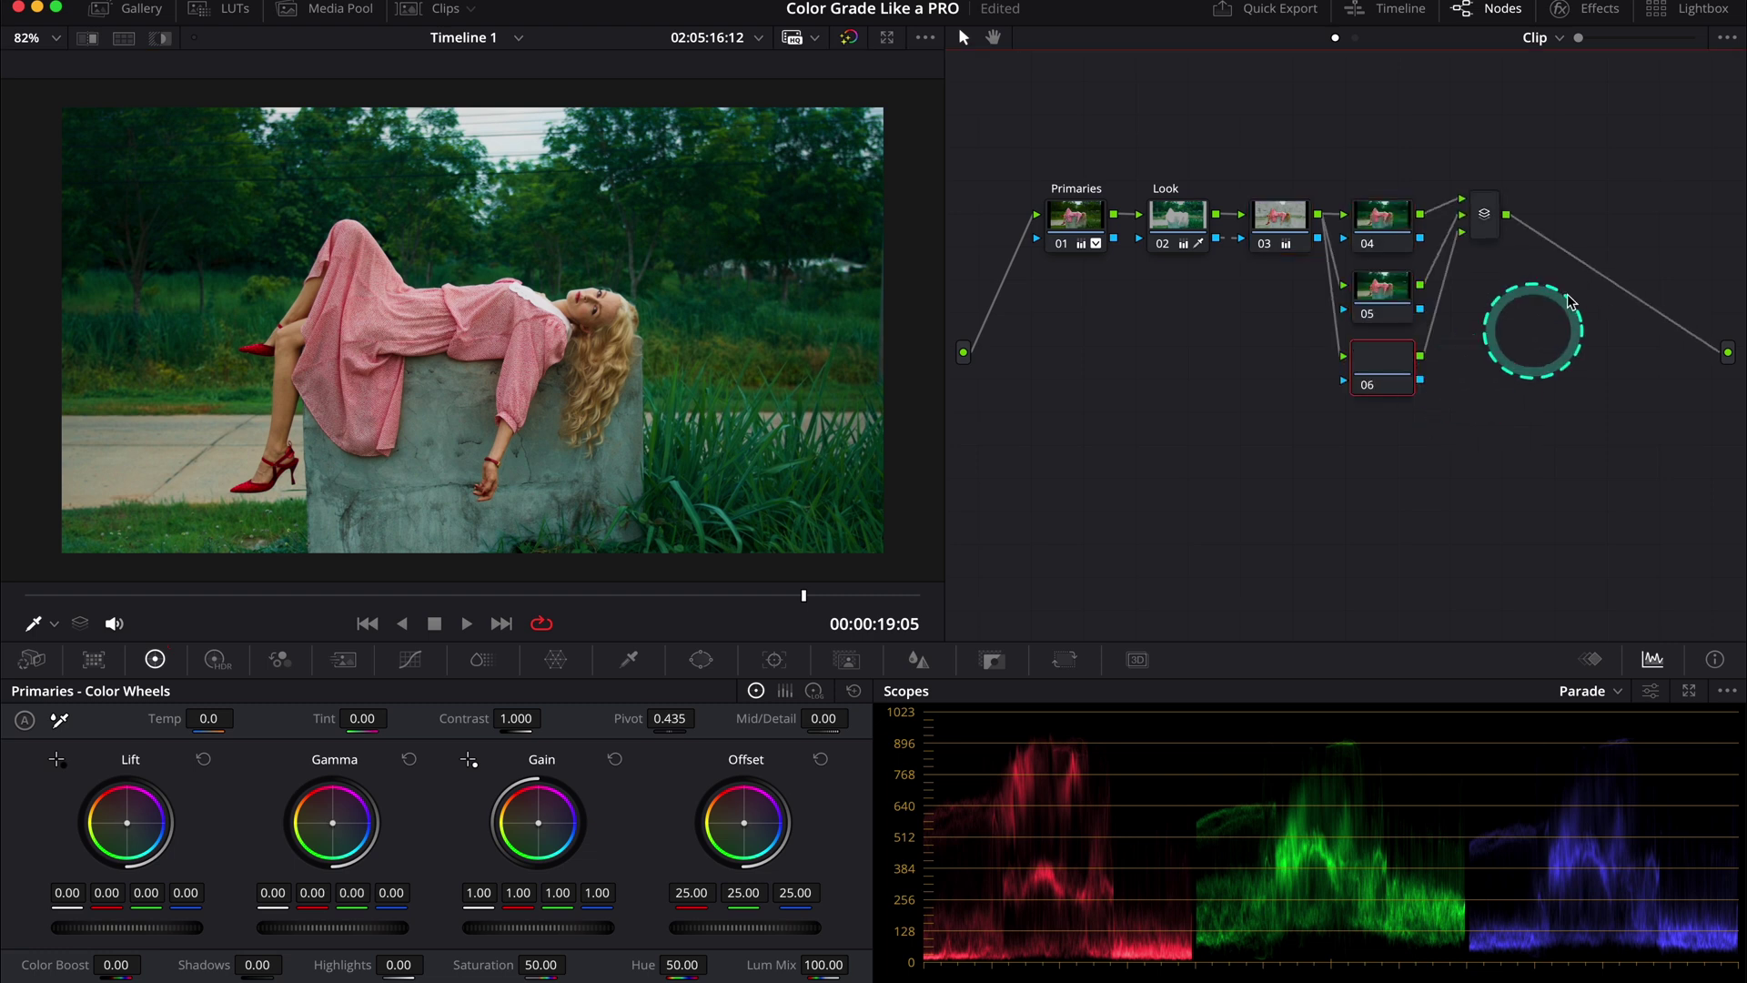
{"action": "left_click_drag", "start_coordinate": [1498, 222], "coordinate": [1508, 295]}
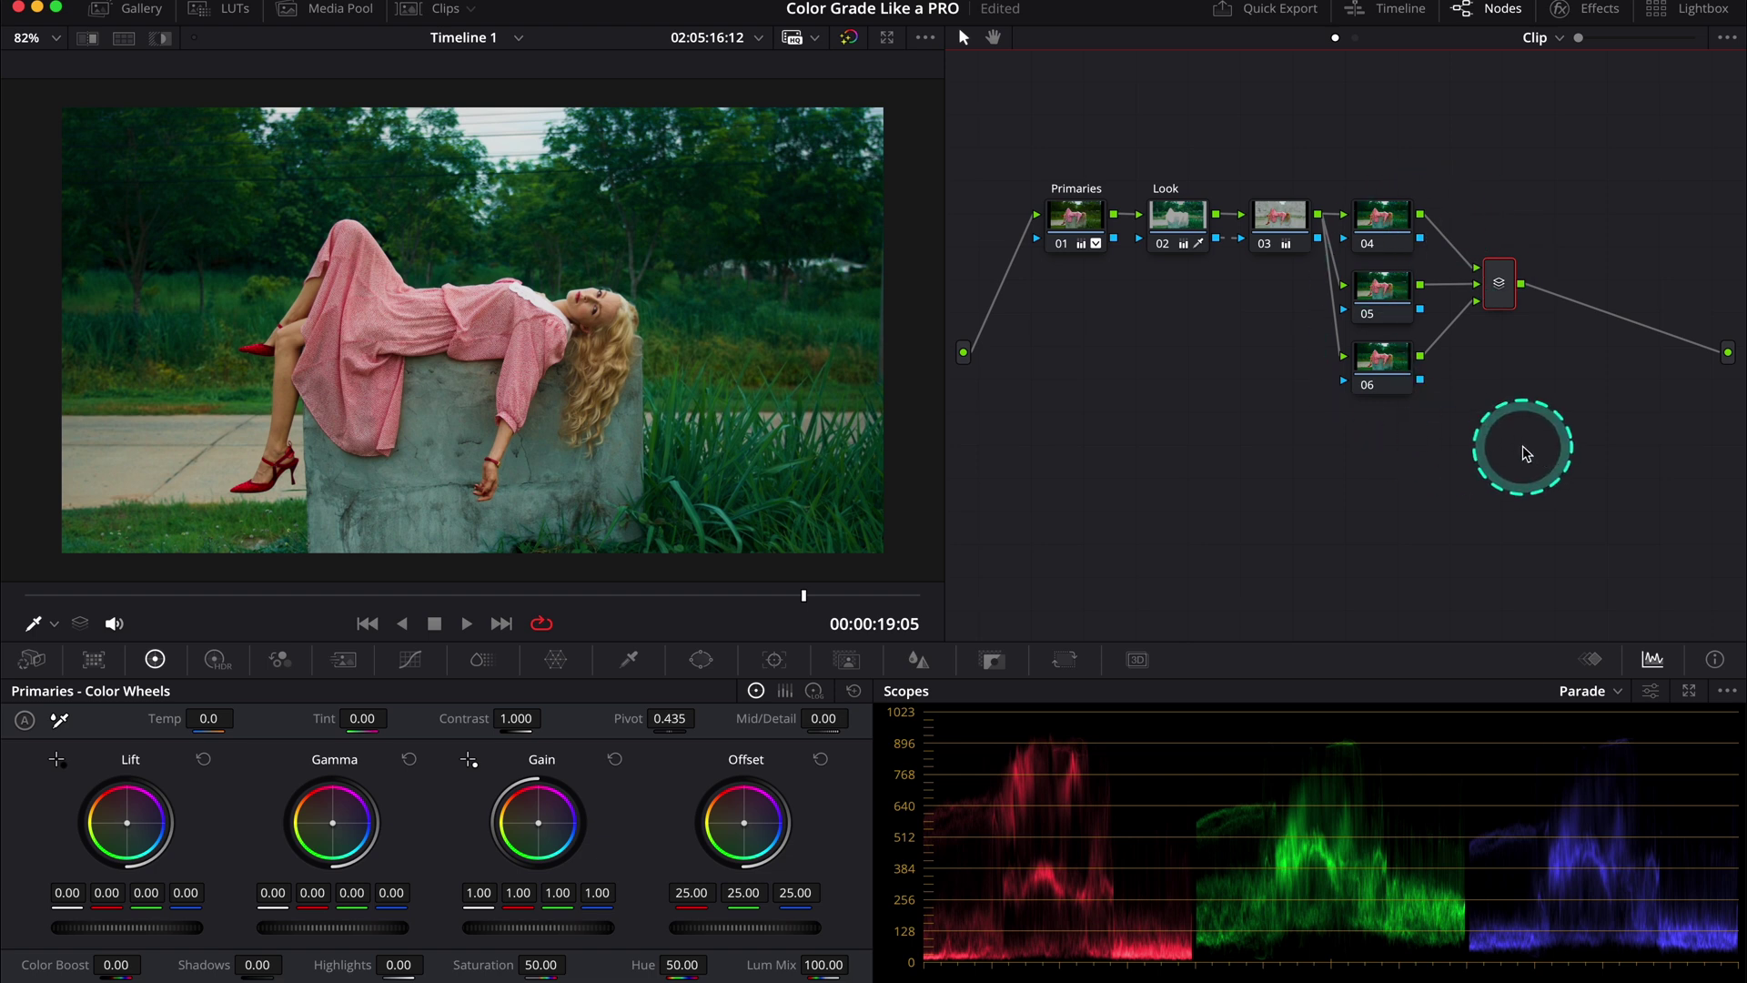
{"action": "left_click_drag", "start_coordinate": [1593, 439], "coordinate": [1072, 336]}
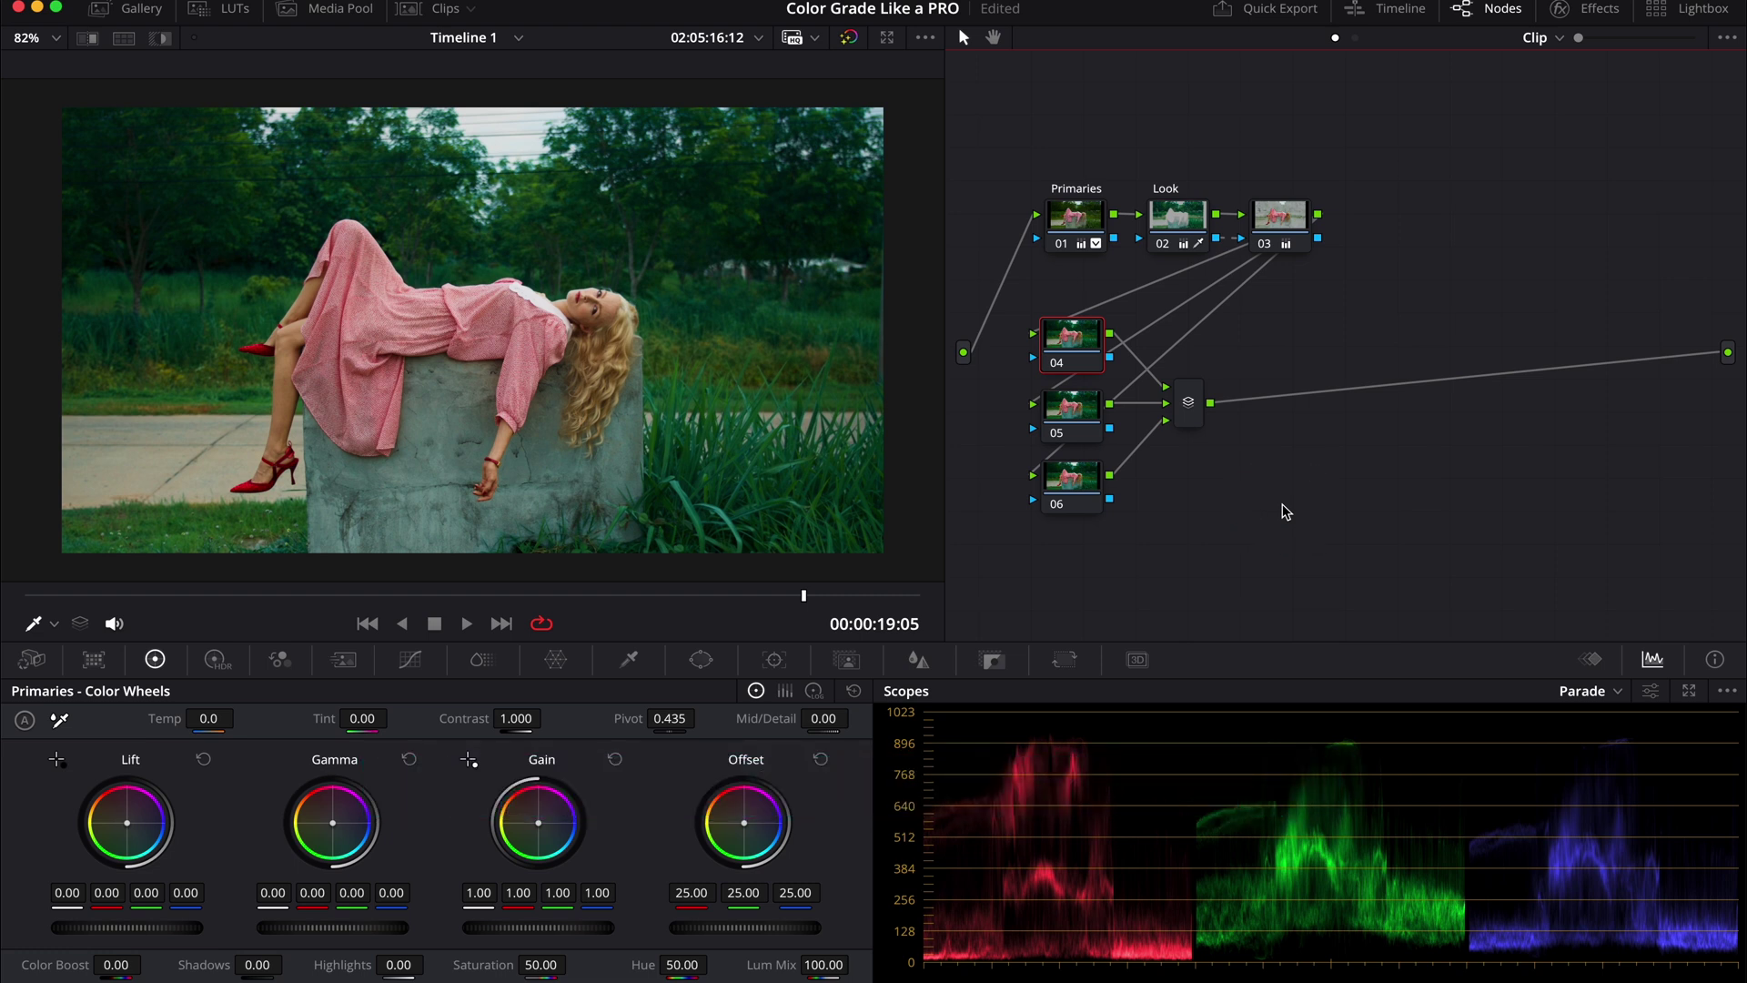
- Label node 04 'Sat vs Lum'
{"action": "right_click", "coordinate": [1085, 344]}
{"action": "left_click", "coordinate": [1116, 387]}
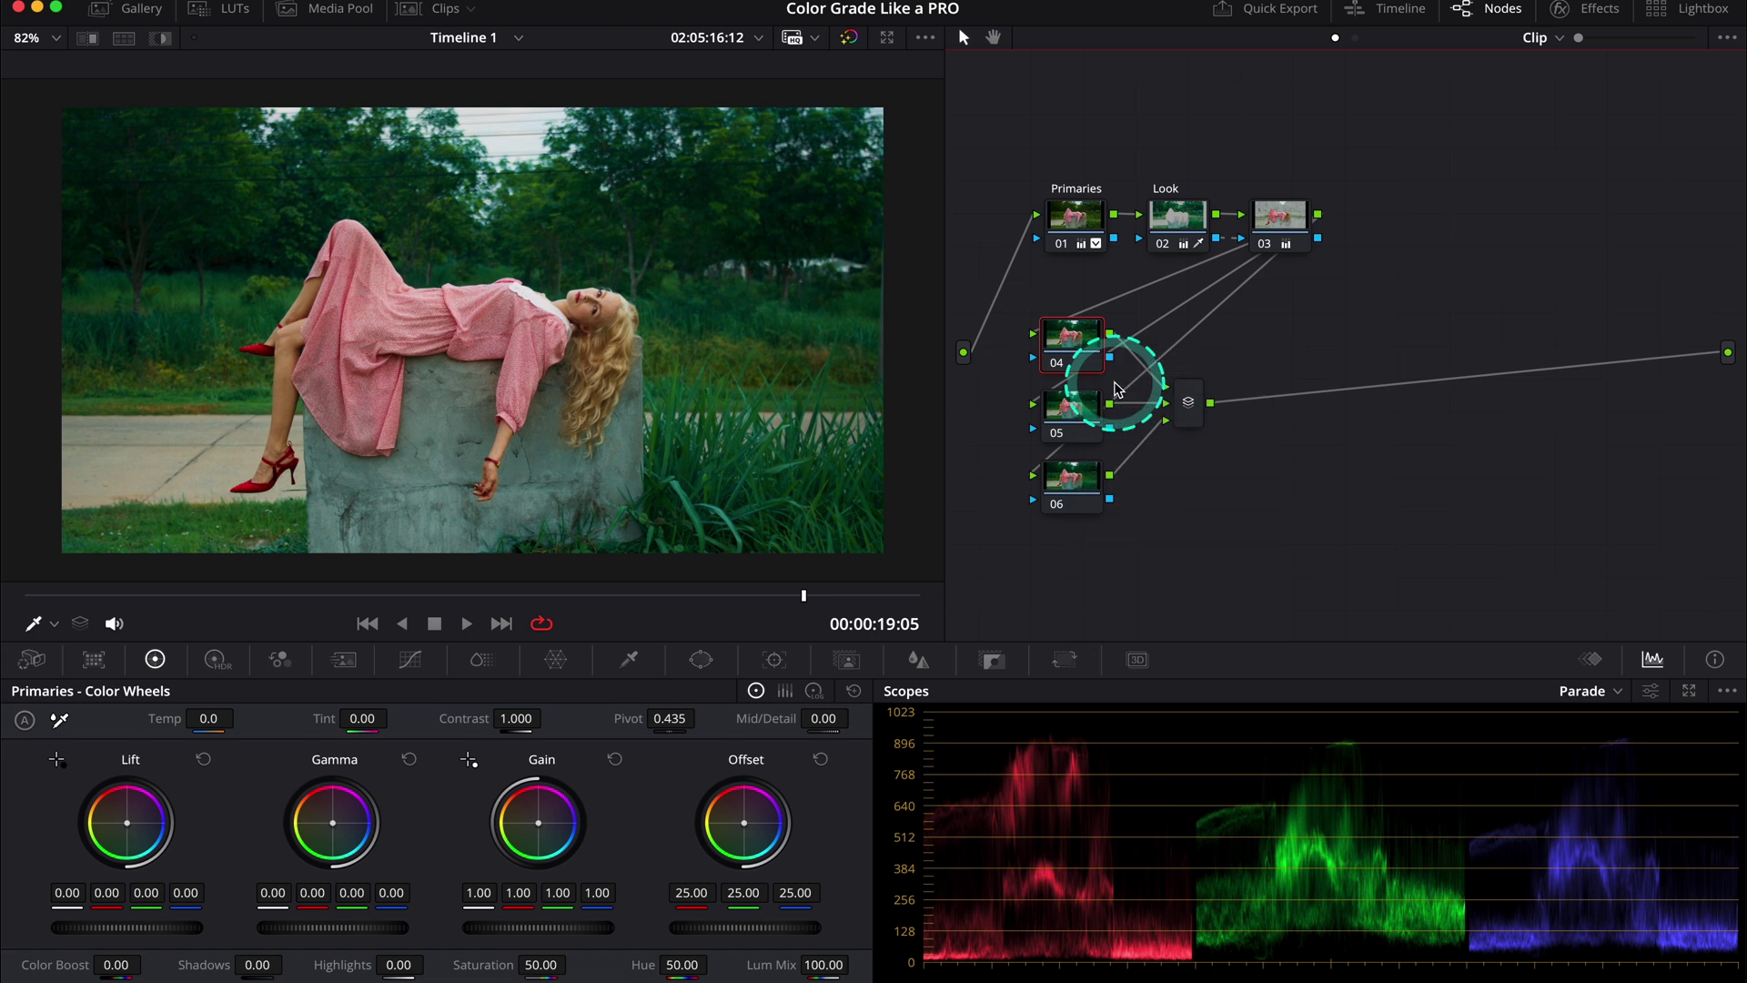
{"action": "type", "text": "Sat vs Lum"}
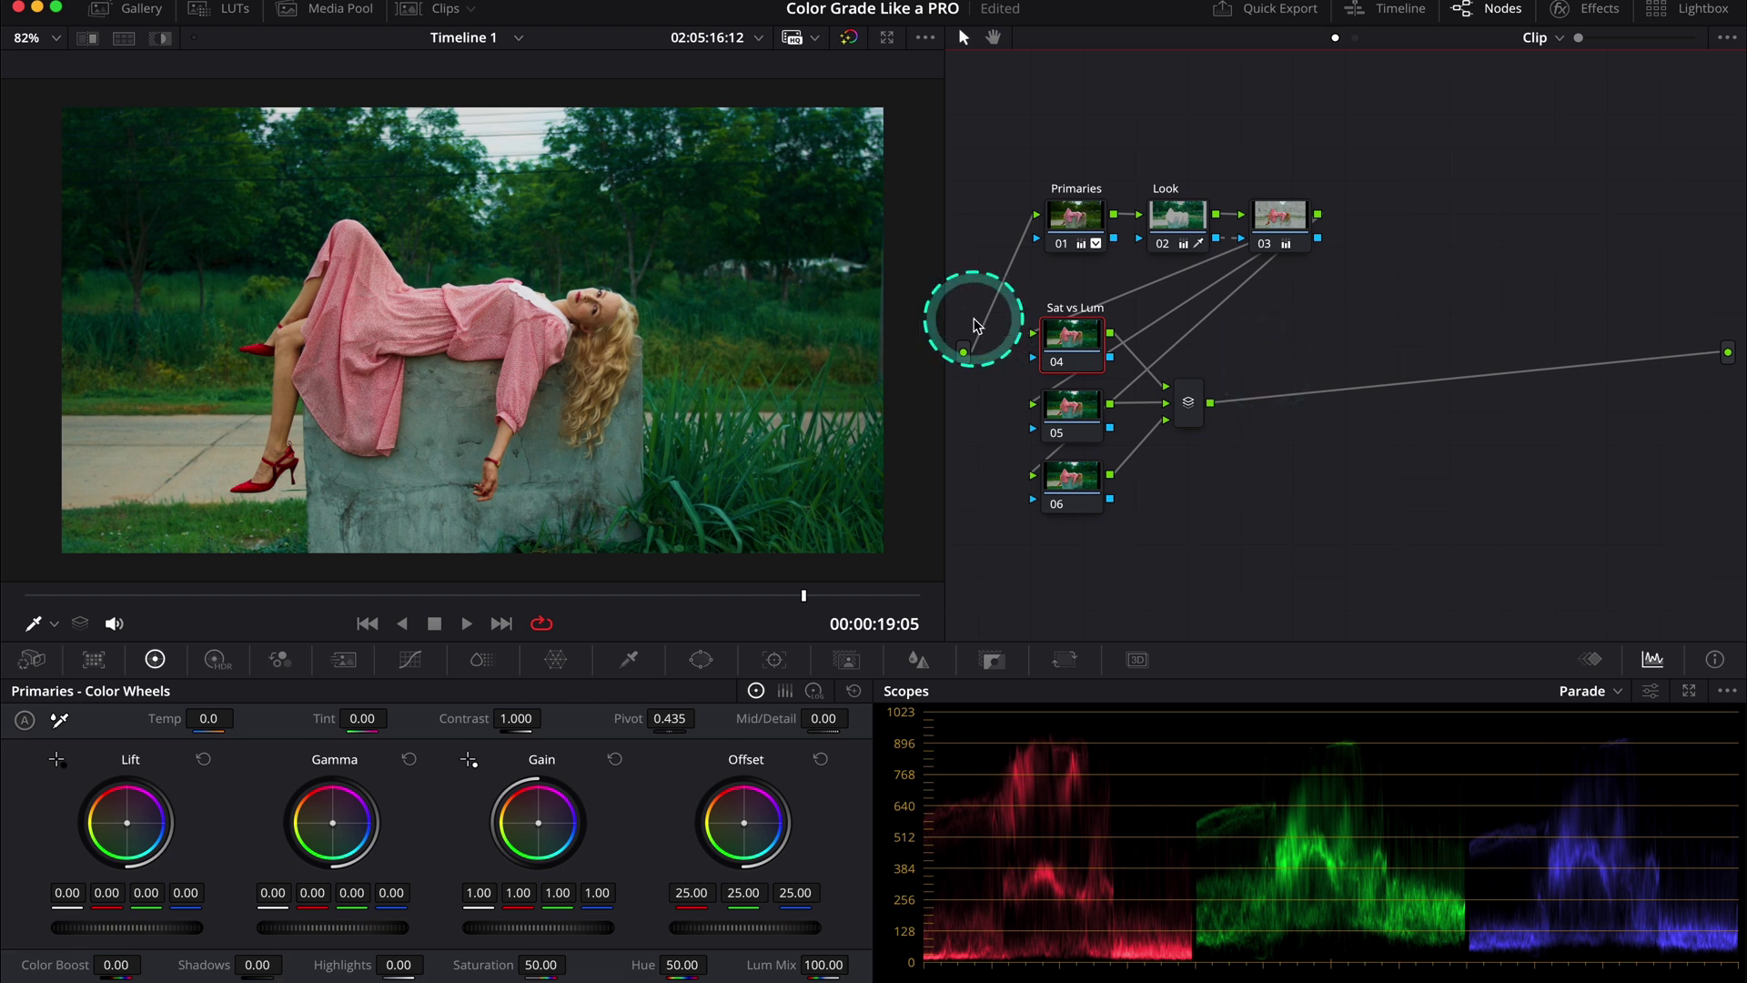
- On node 04's Sat vs Lum curve, pull the centre down and lower the left endpoint slightly
{"action": "left_click", "coordinate": [423, 665]}
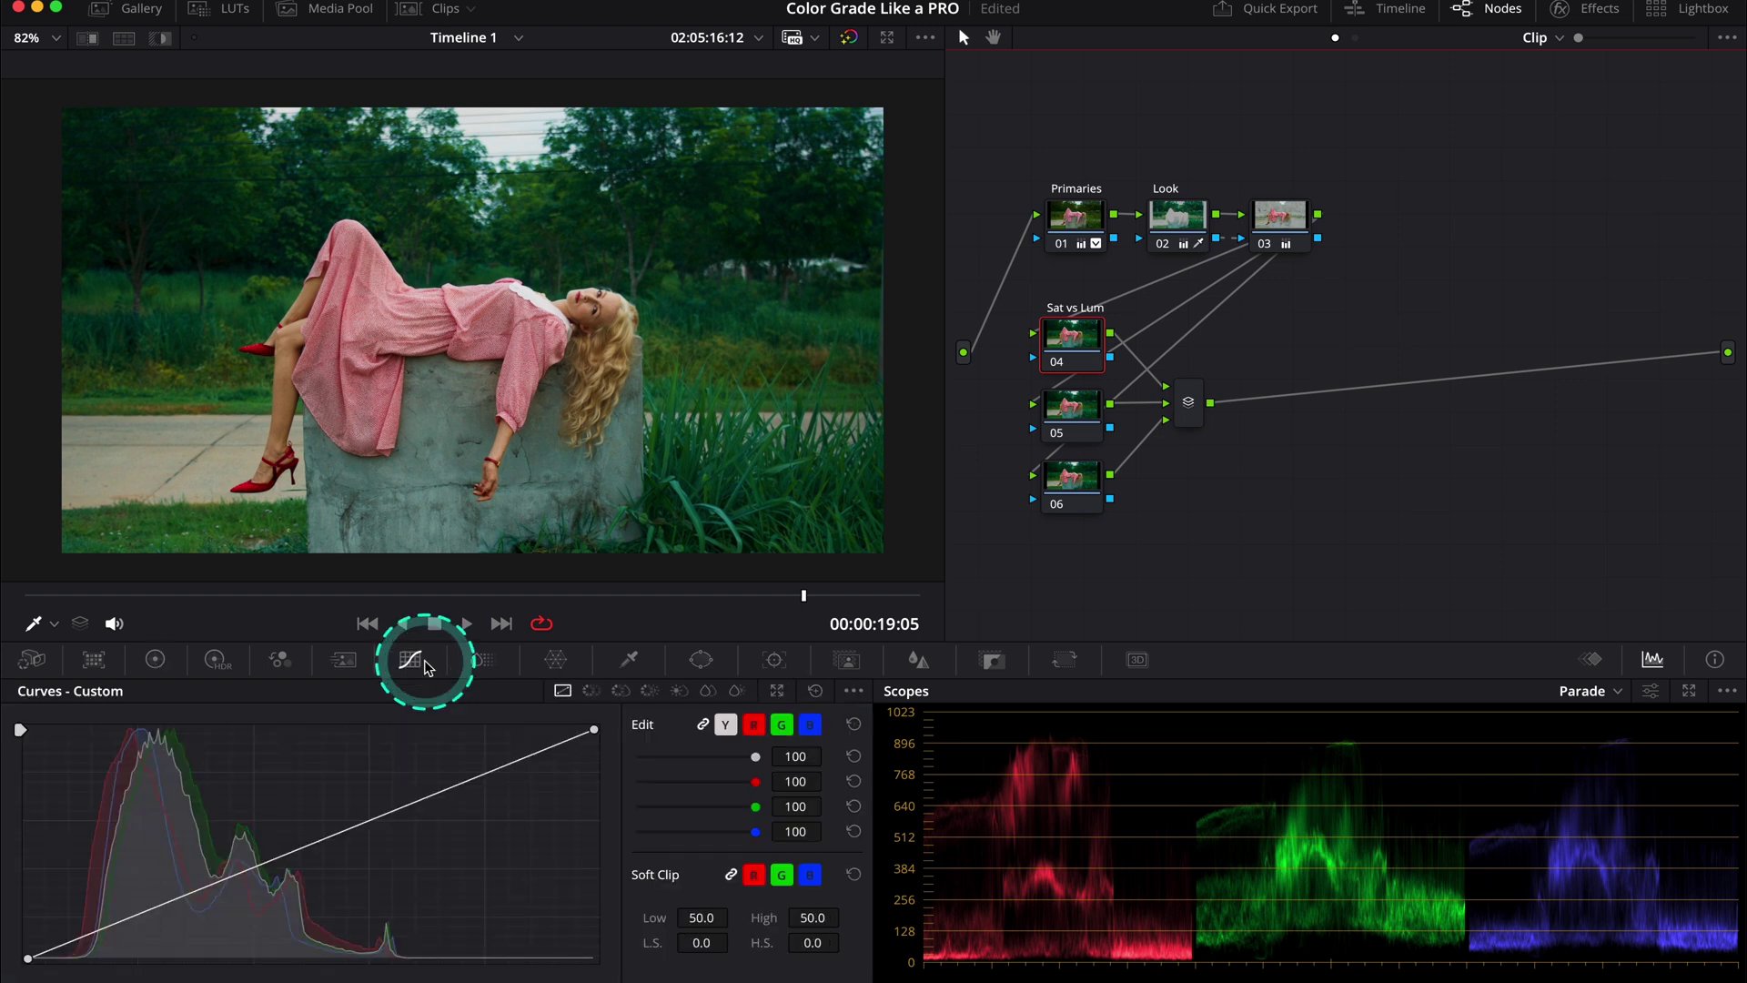
{"action": "left_click", "coordinate": [736, 693]}
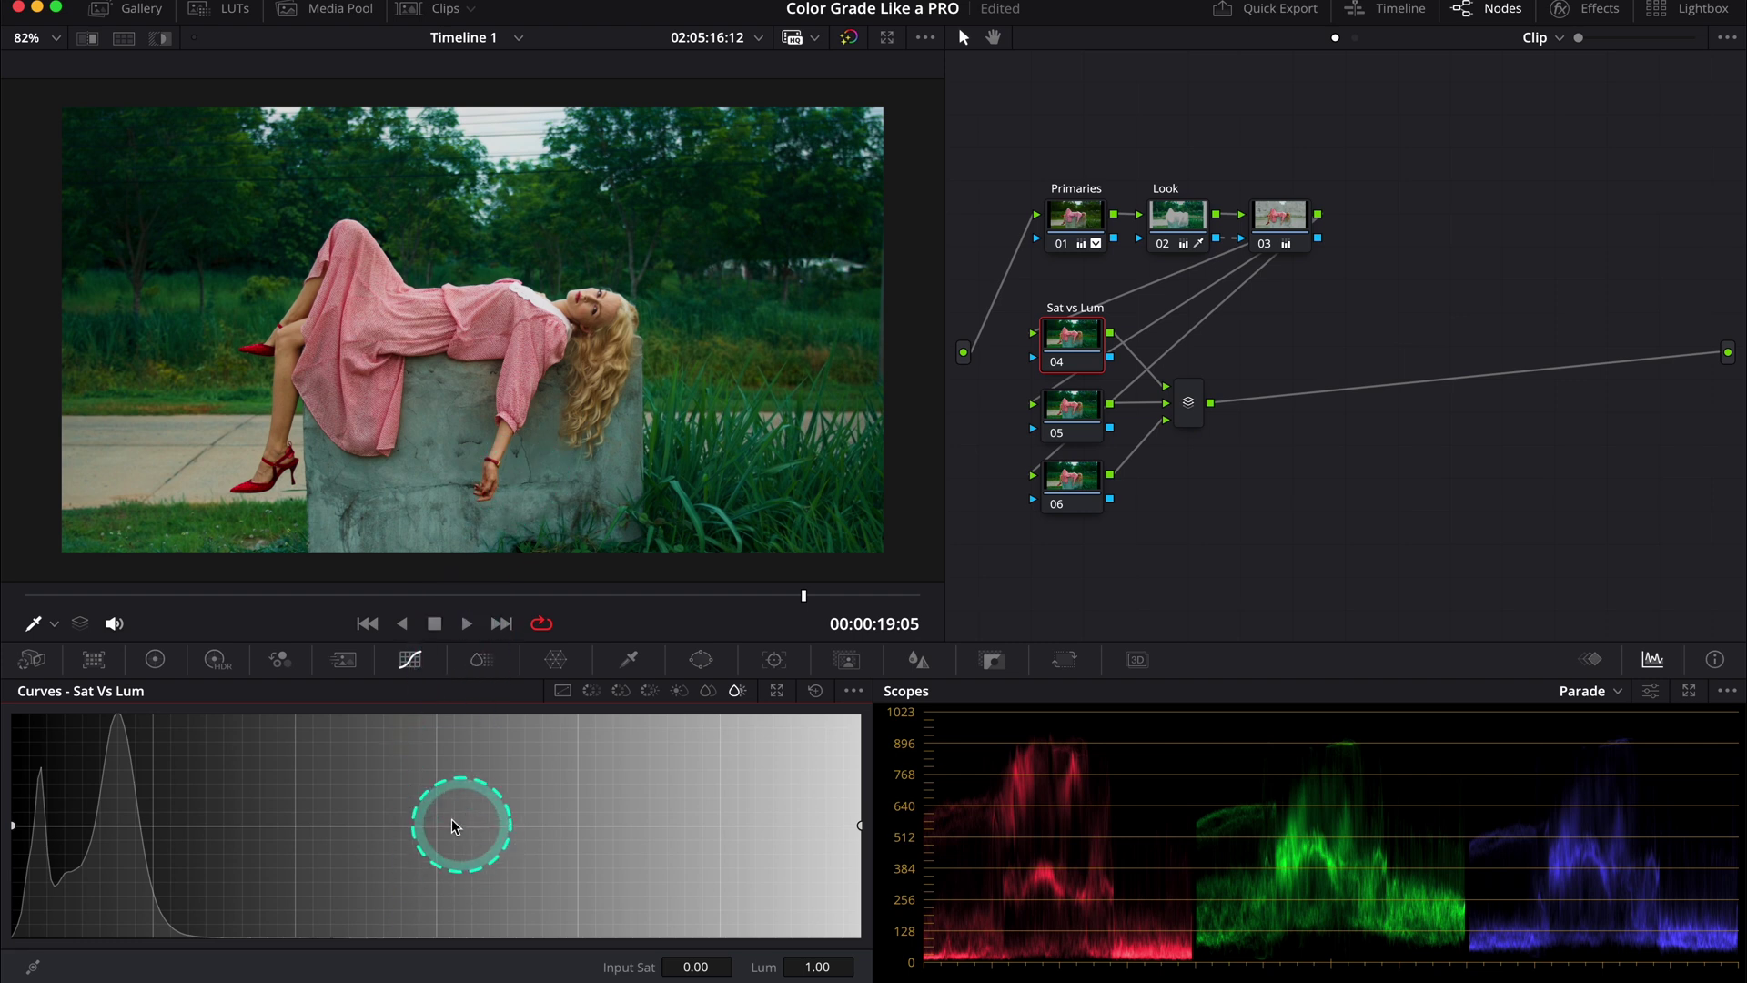
{"action": "left_click_drag", "start_coordinate": [438, 828], "coordinate": [429, 861]}
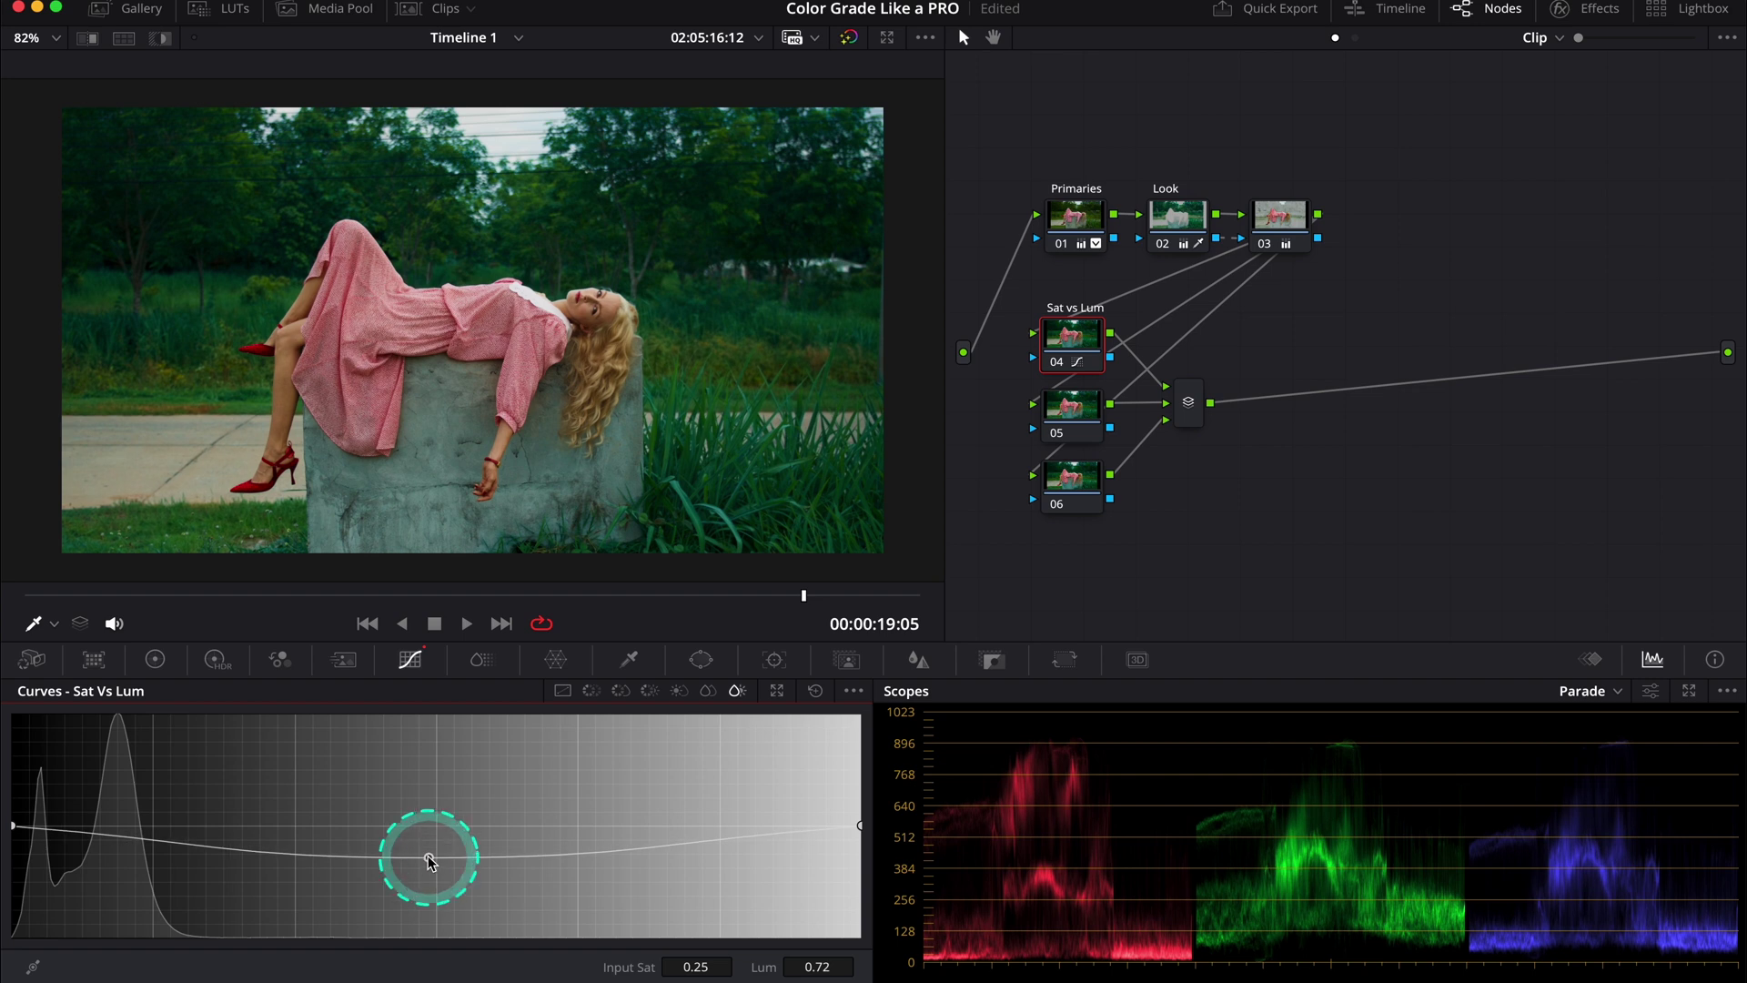
{"action": "left_click_drag", "start_coordinate": [13, 827], "coordinate": [14, 832]}
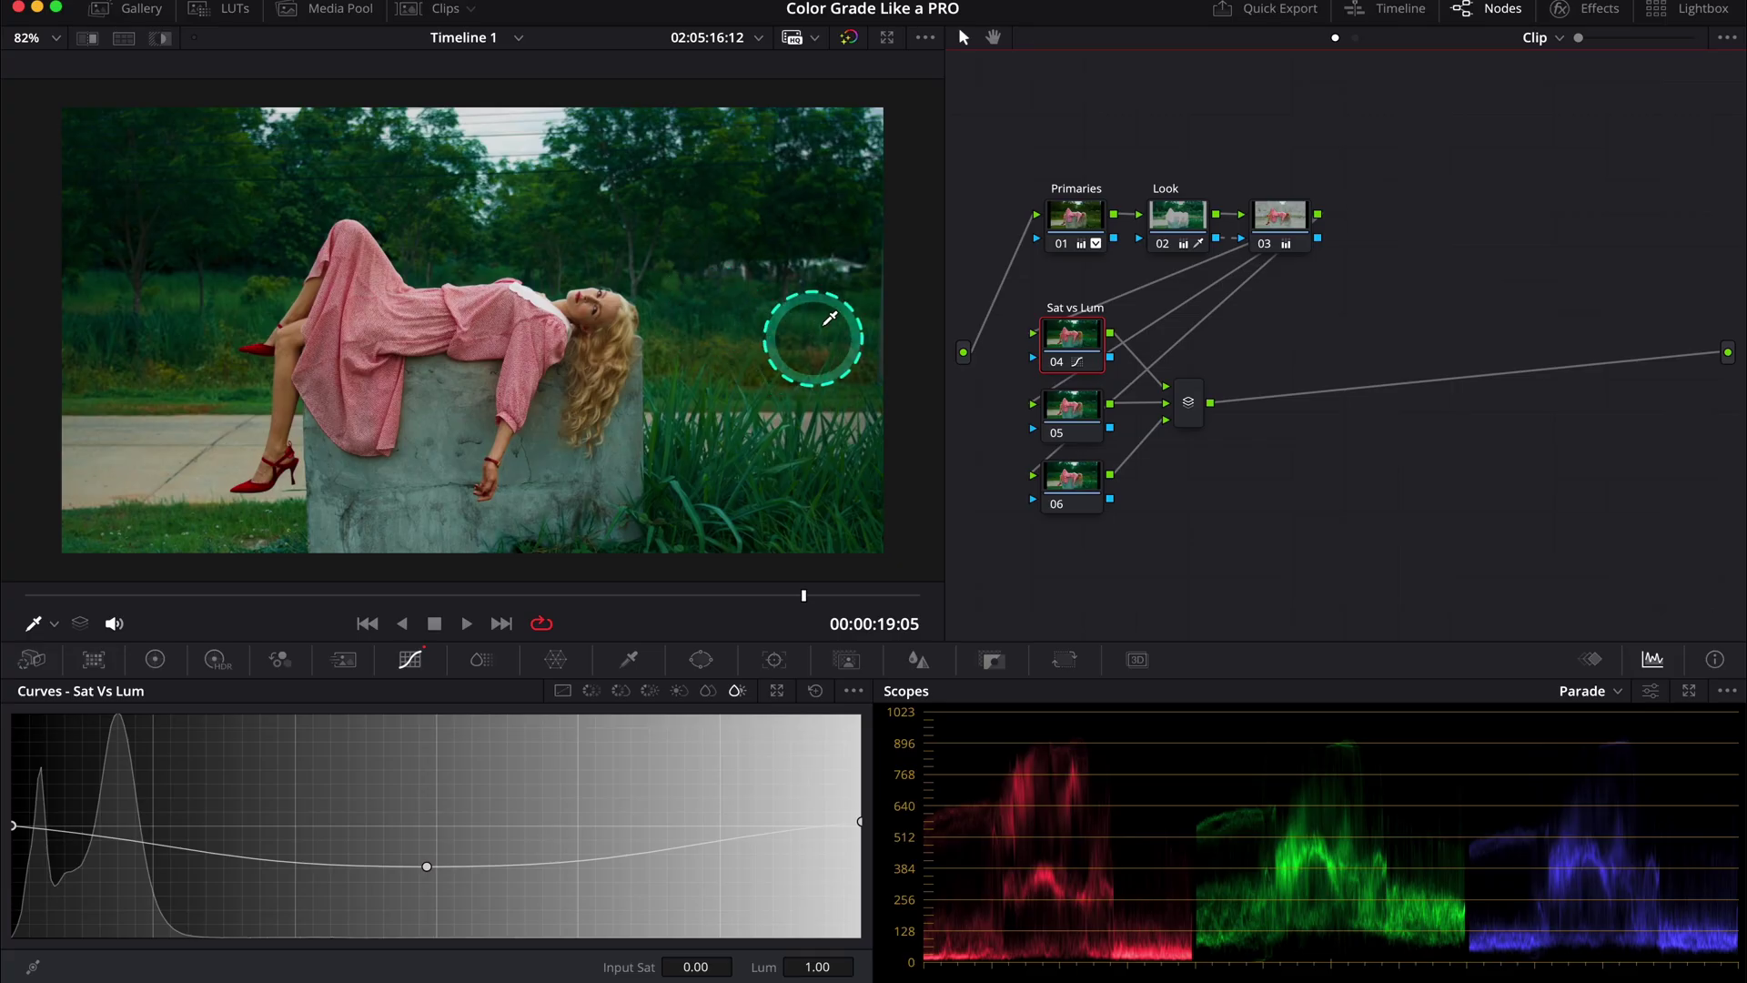
- Label node 05 'Window'
{"action": "left_click", "coordinate": [1079, 418]}
{"action": "right_click", "coordinate": [1082, 419]}
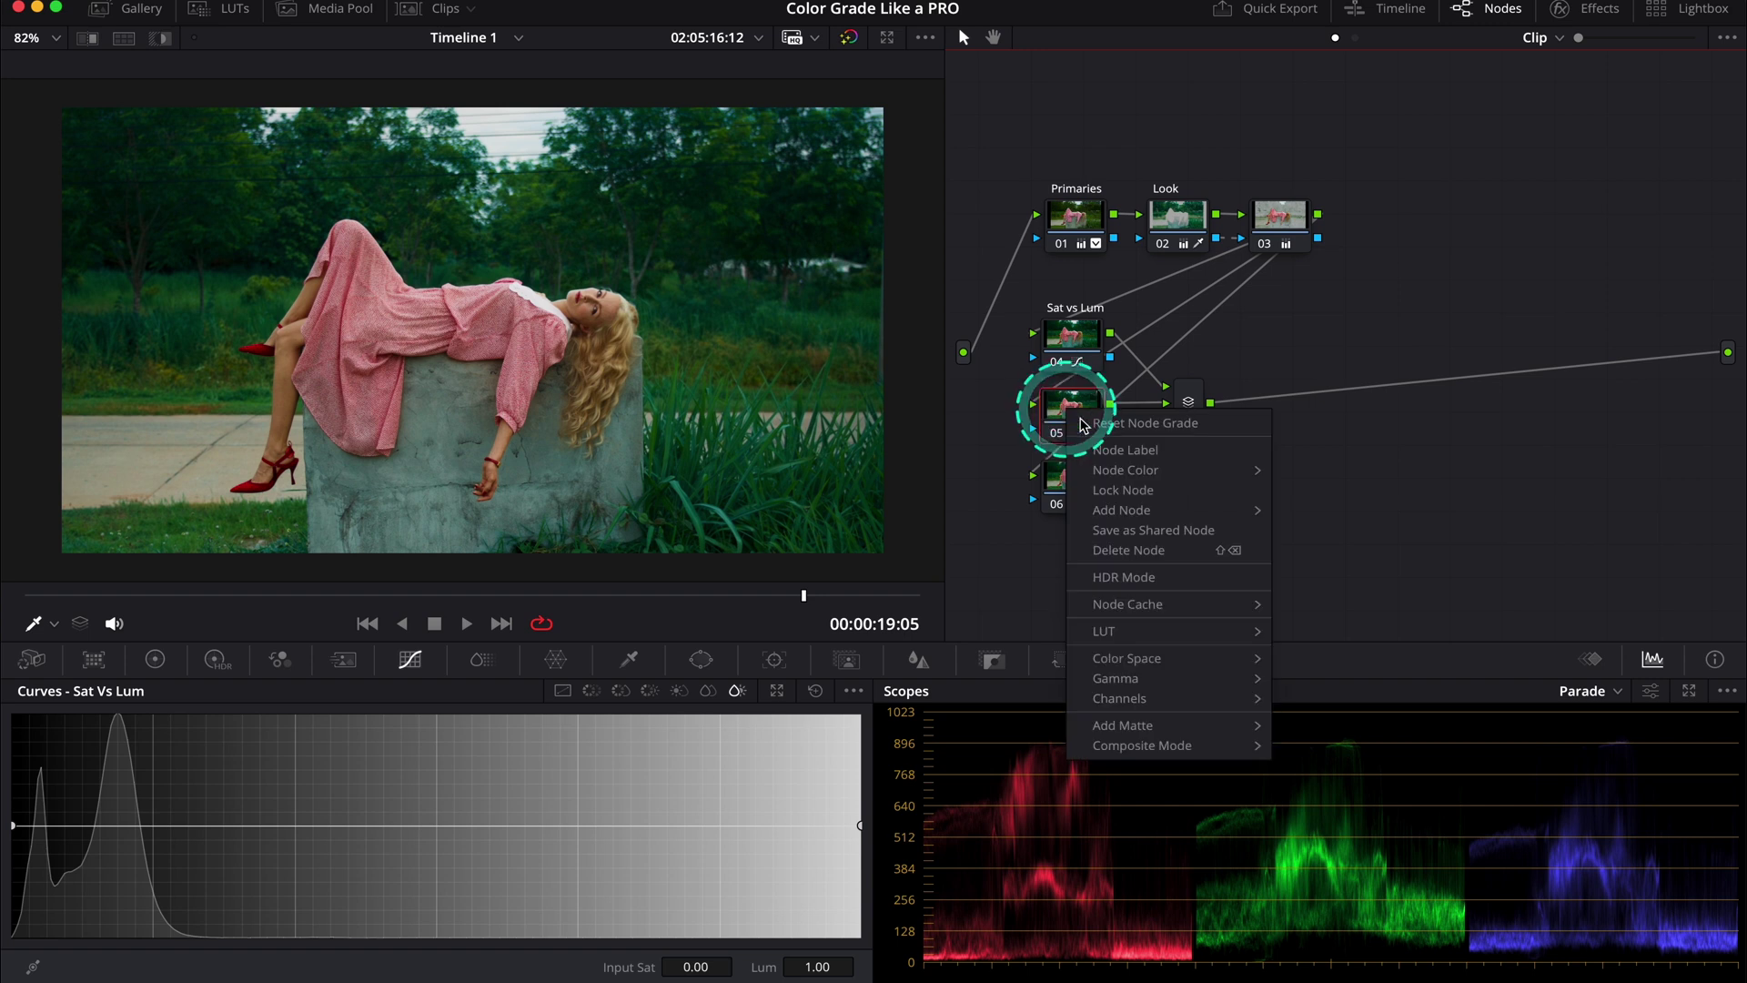
{"action": "left_click", "coordinate": [1116, 449]}
{"action": "type", "text": "Window"}
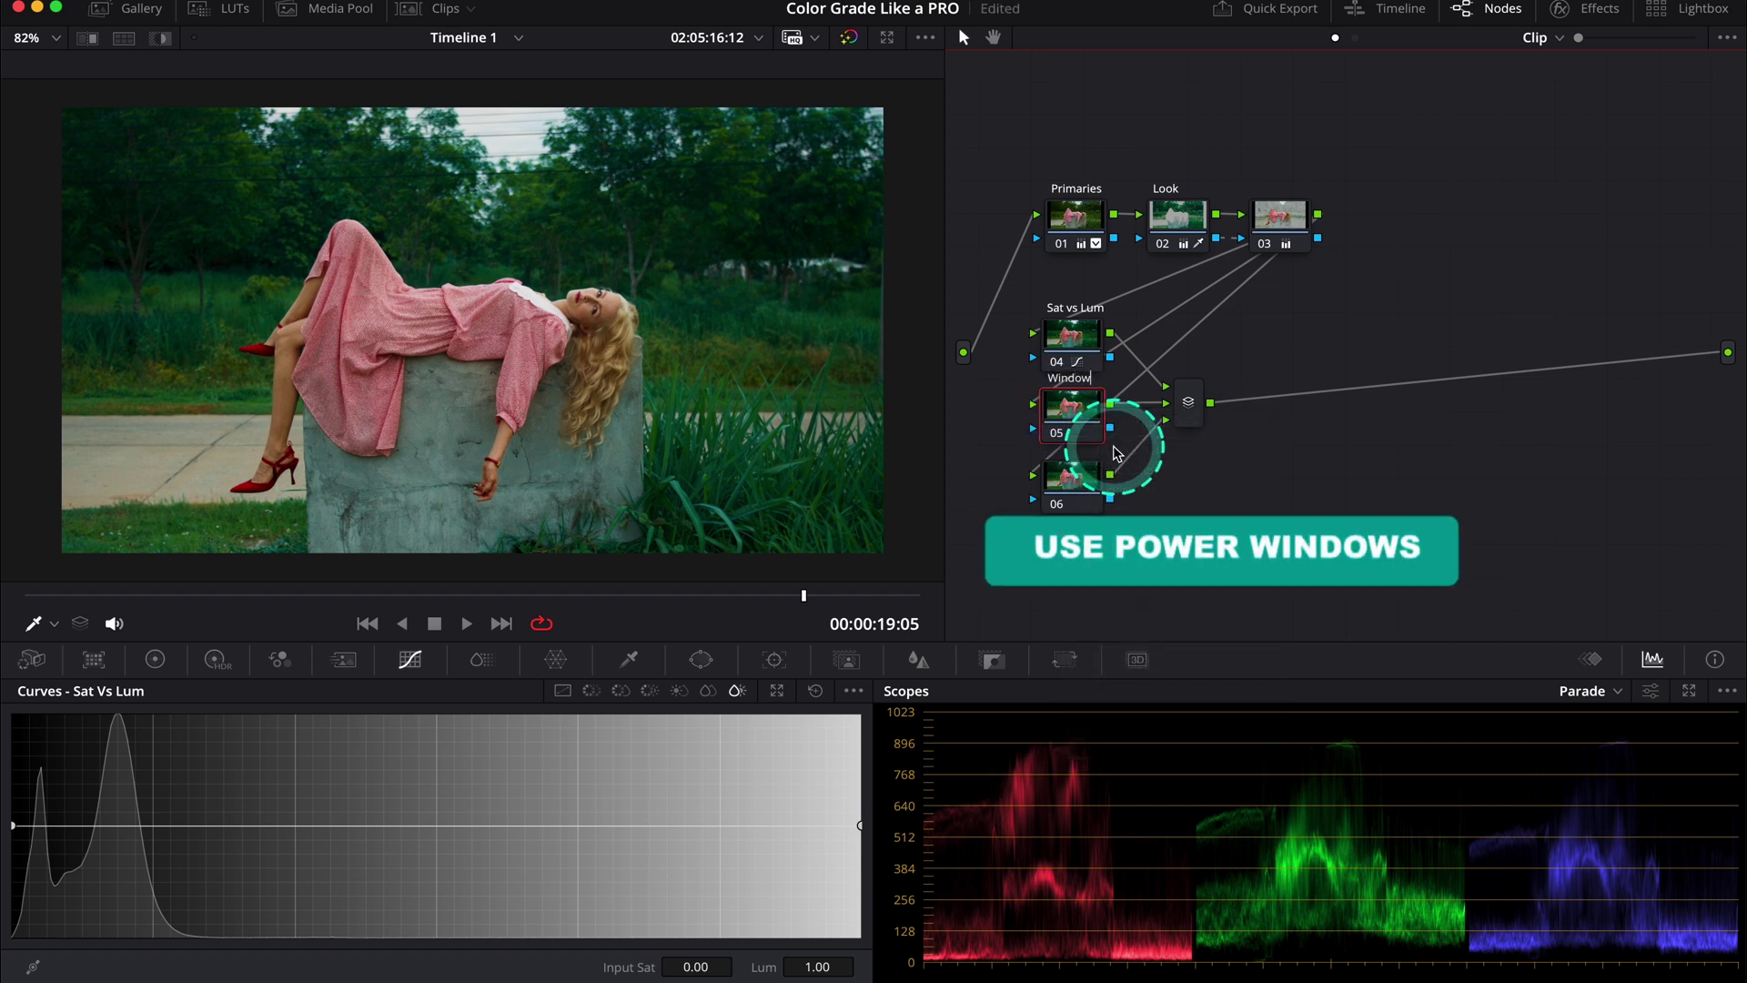
{"action": "left_click", "coordinate": [1116, 450]}
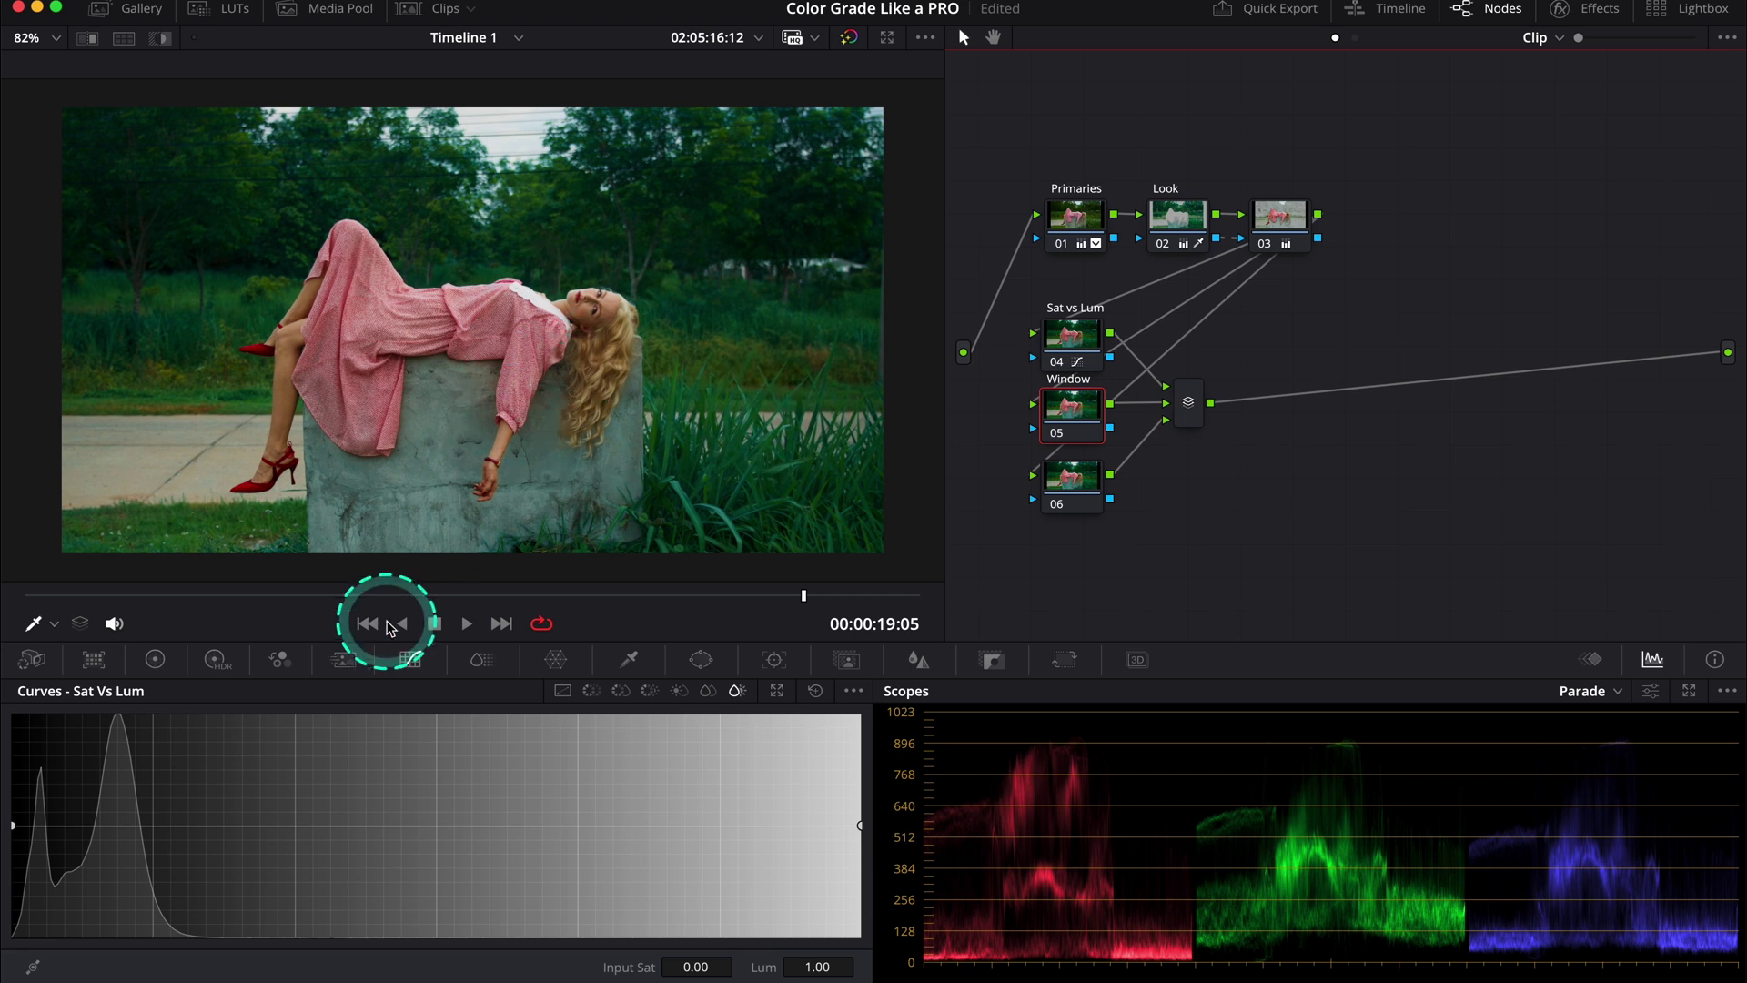
- Add an inverted Circle window with Aspect 77.84, rotation 7.08 and Soft 1 of 18
{"action": "left_click", "coordinate": [700, 659]}
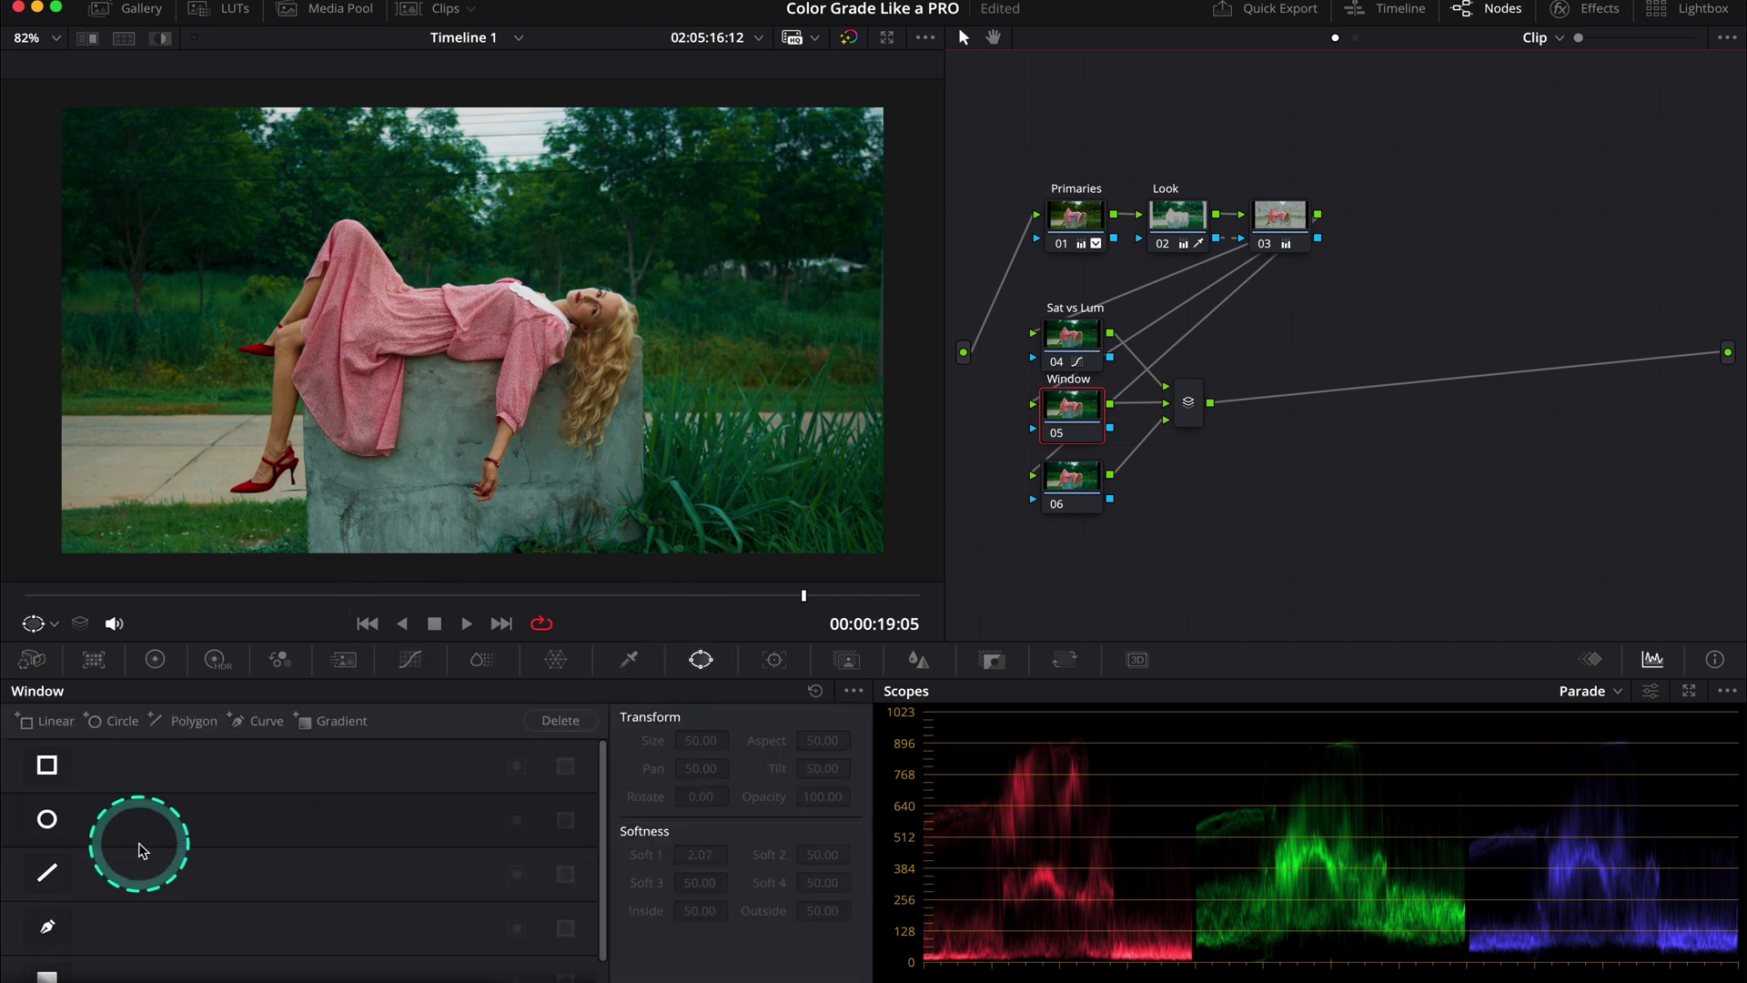
{"action": "left_click", "coordinate": [46, 819]}
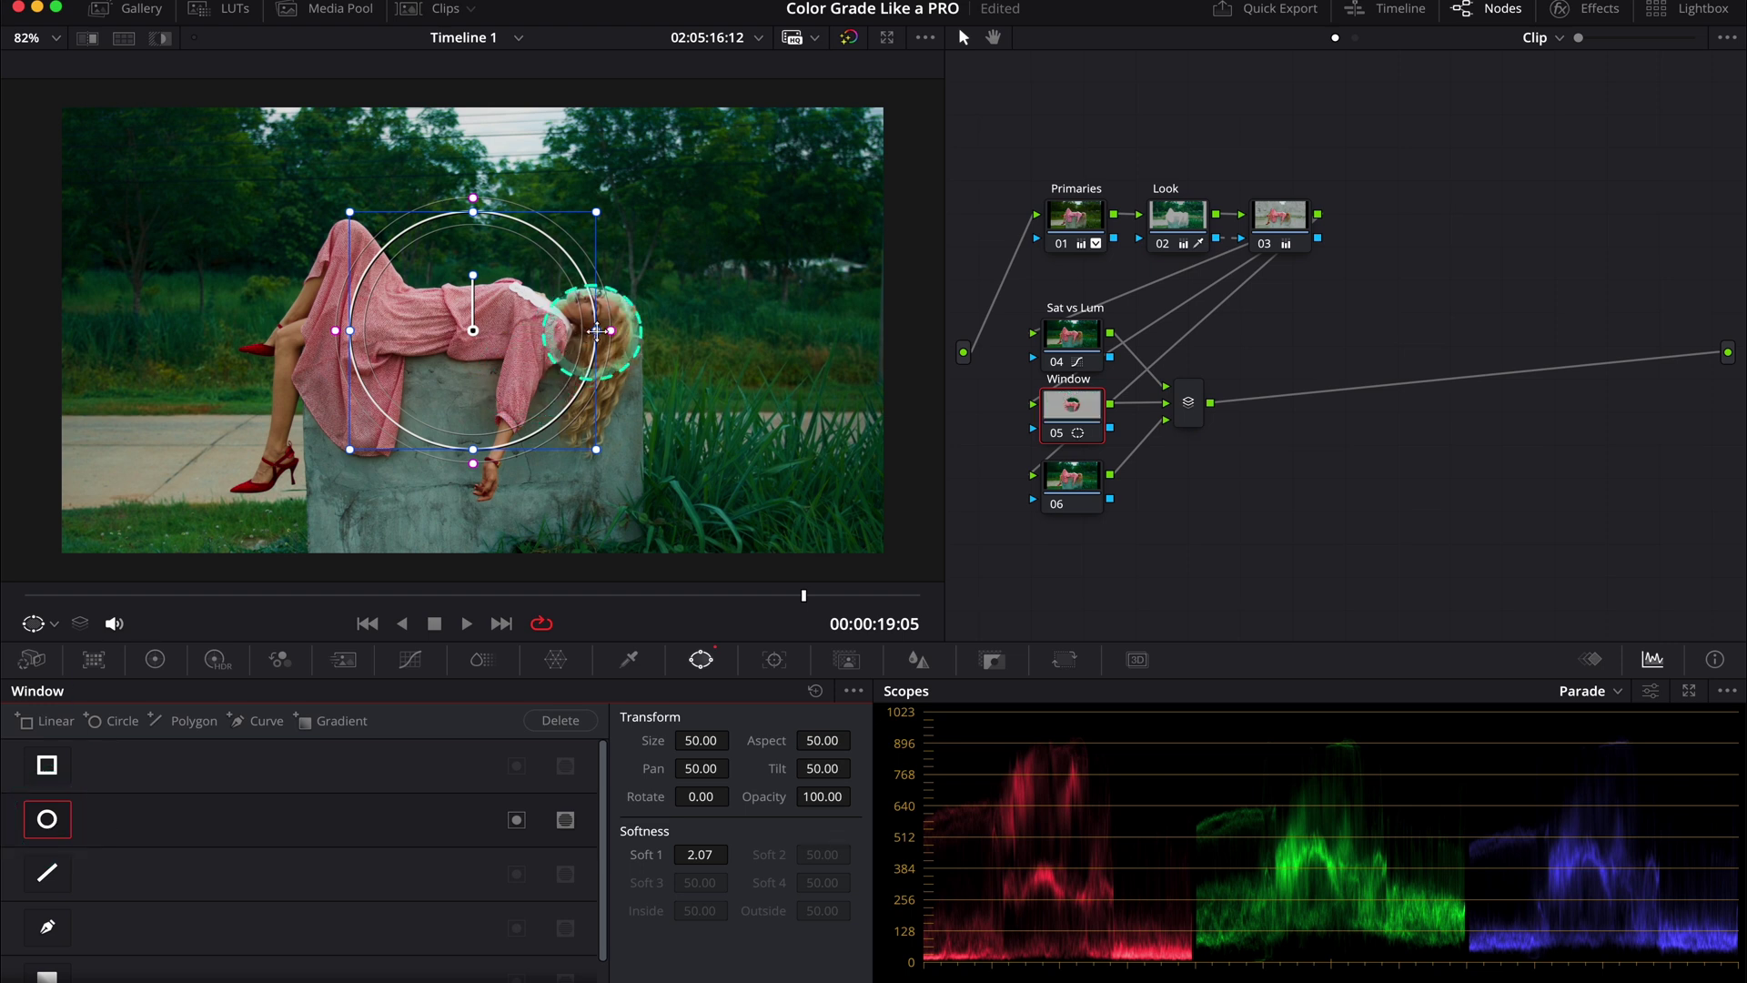
{"action": "left_click_drag", "start_coordinate": [596, 330], "coordinate": [751, 330]}
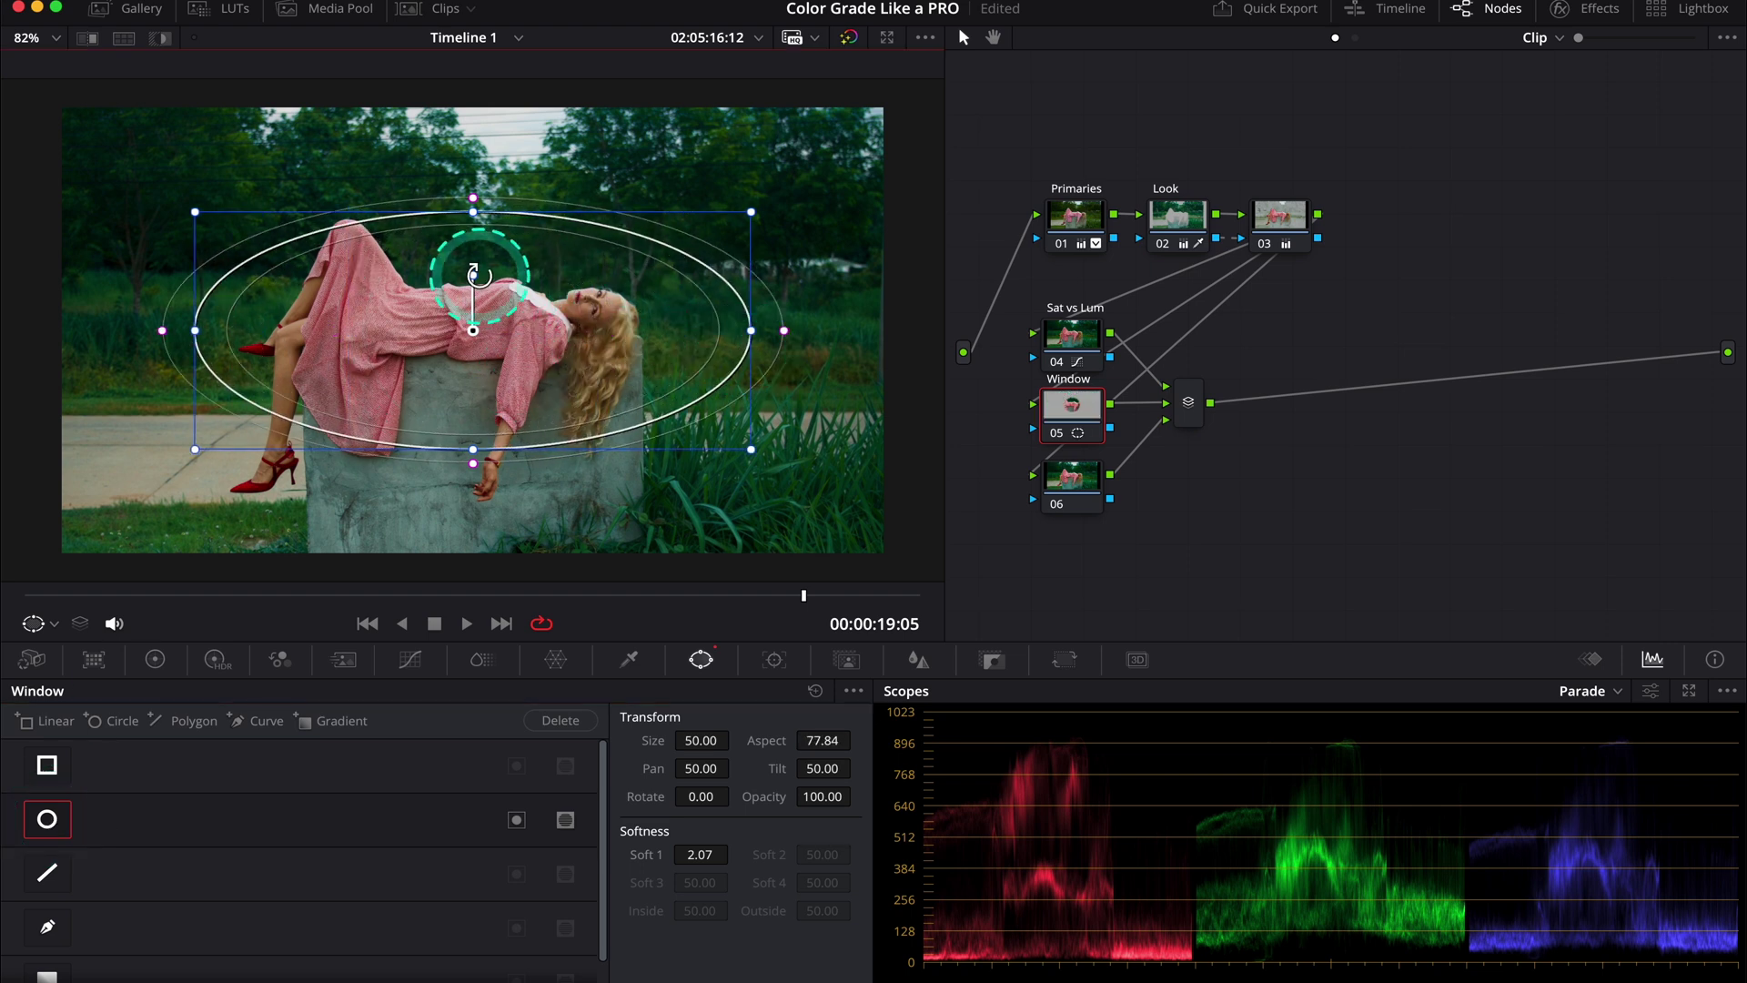
{"action": "left_click_drag", "start_coordinate": [473, 275], "coordinate": [480, 275]}
{"action": "left_click_drag", "start_coordinate": [499, 198], "coordinate": [496, 91]}
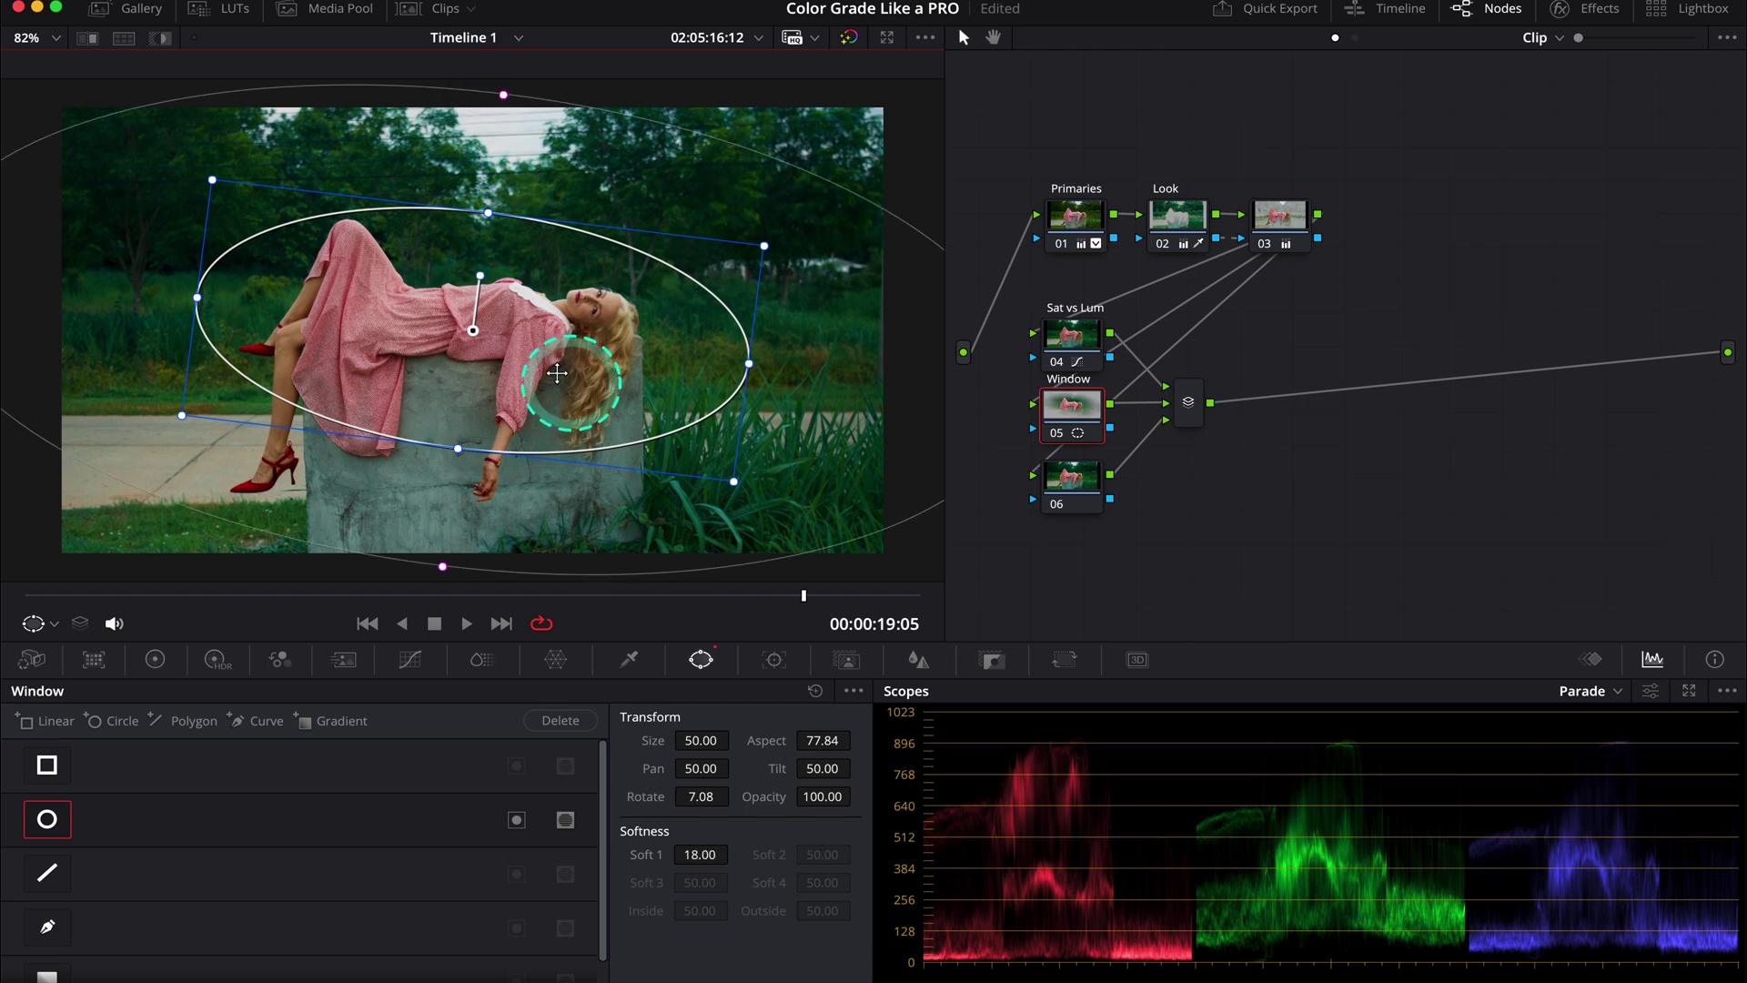
{"action": "left_click", "coordinate": [162, 42]}
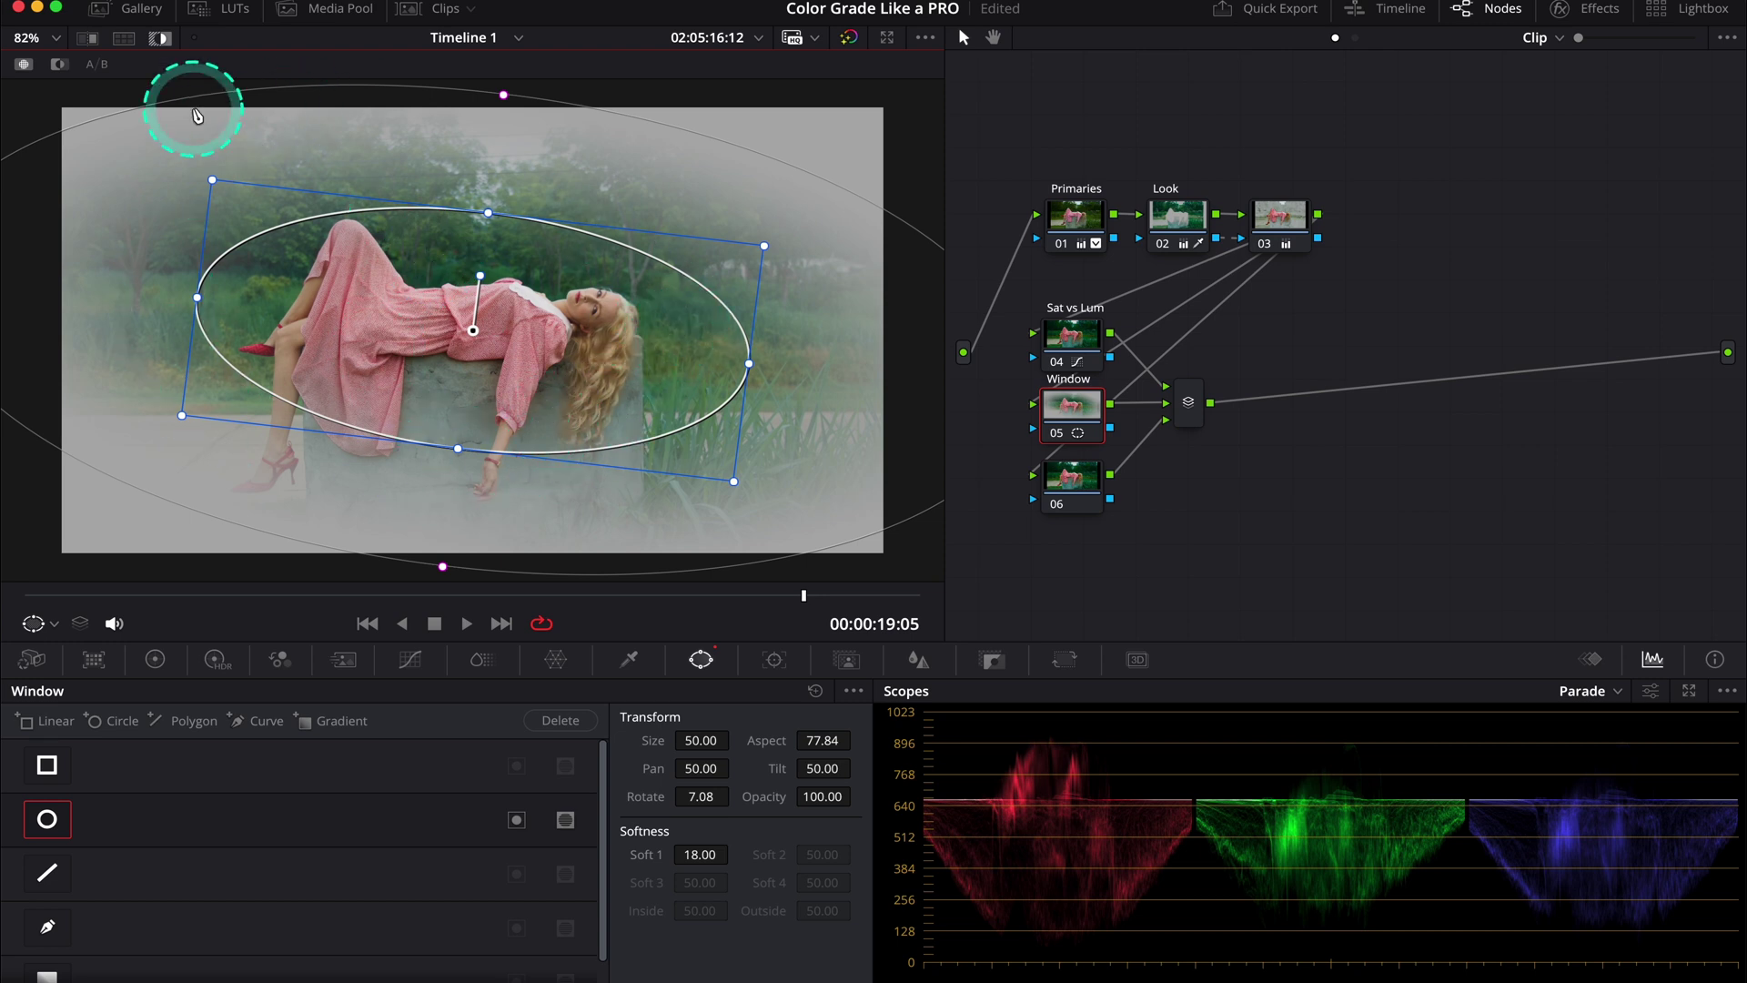
{"action": "left_click", "coordinate": [162, 42]}
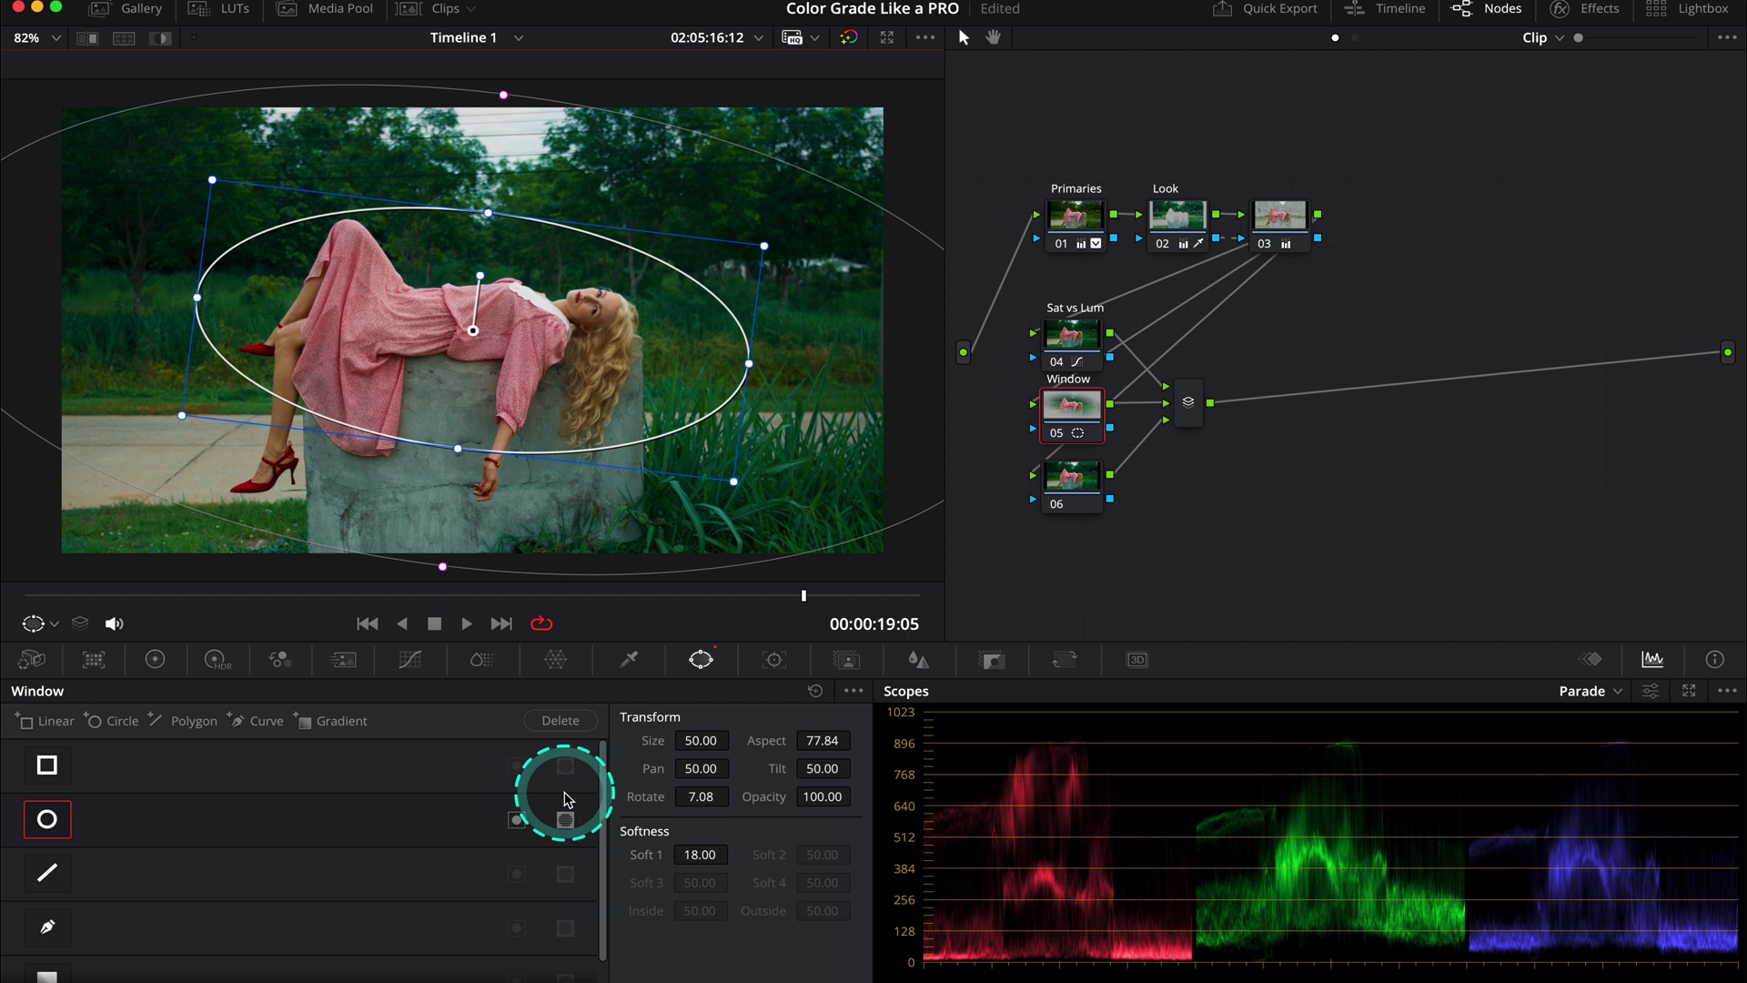
{"action": "left_click", "coordinate": [517, 820]}
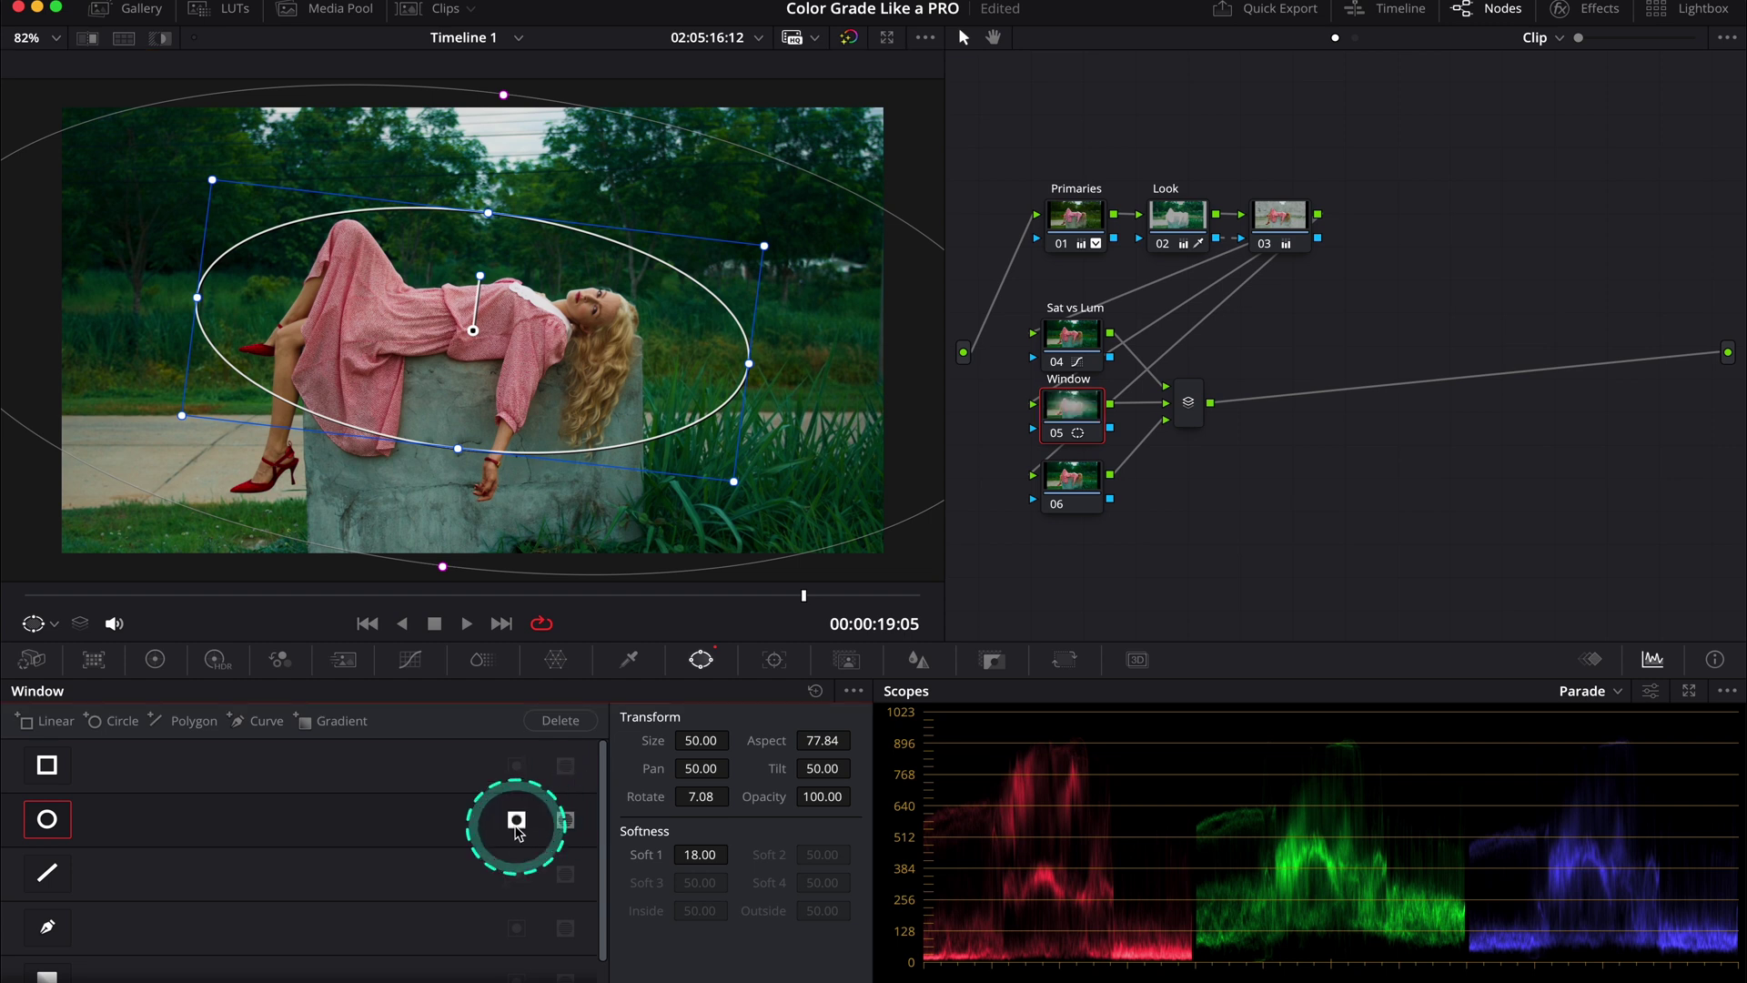
- Drop the Window node's master Gamma to -0.03 and label node 06 'Halation'
{"action": "left_click", "coordinate": [155, 659]}
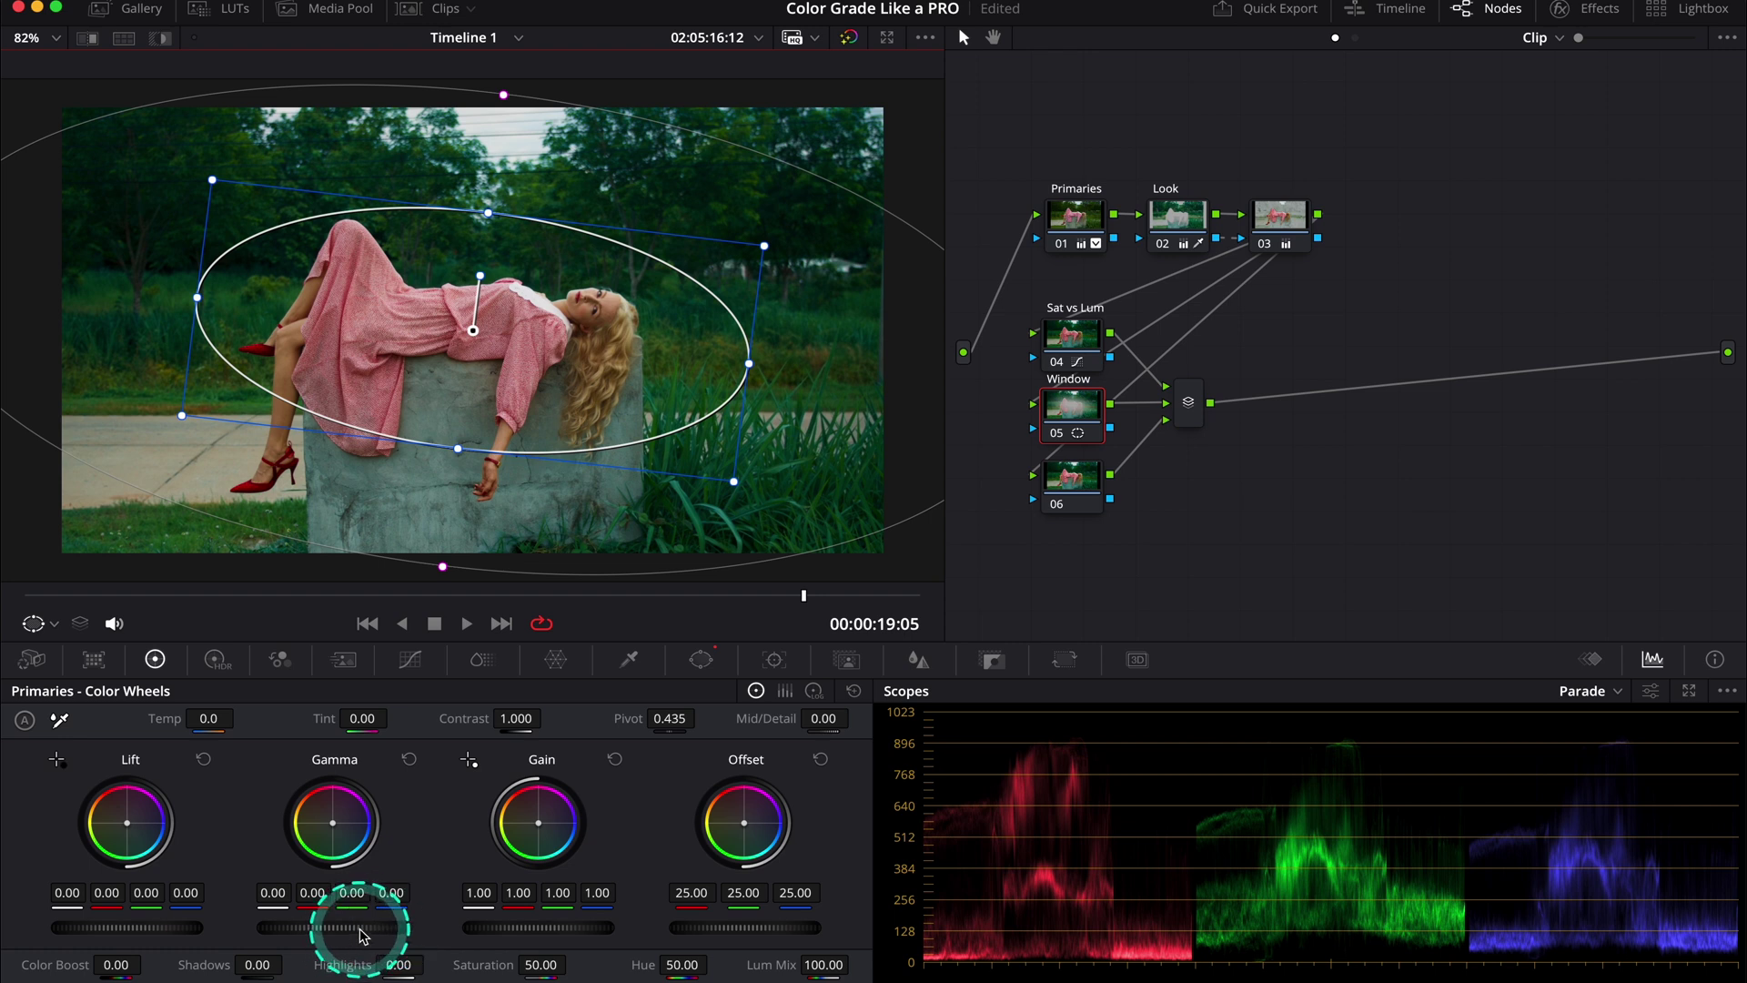
{"action": "left_click_drag", "start_coordinate": [362, 936], "coordinate": [256, 905]}
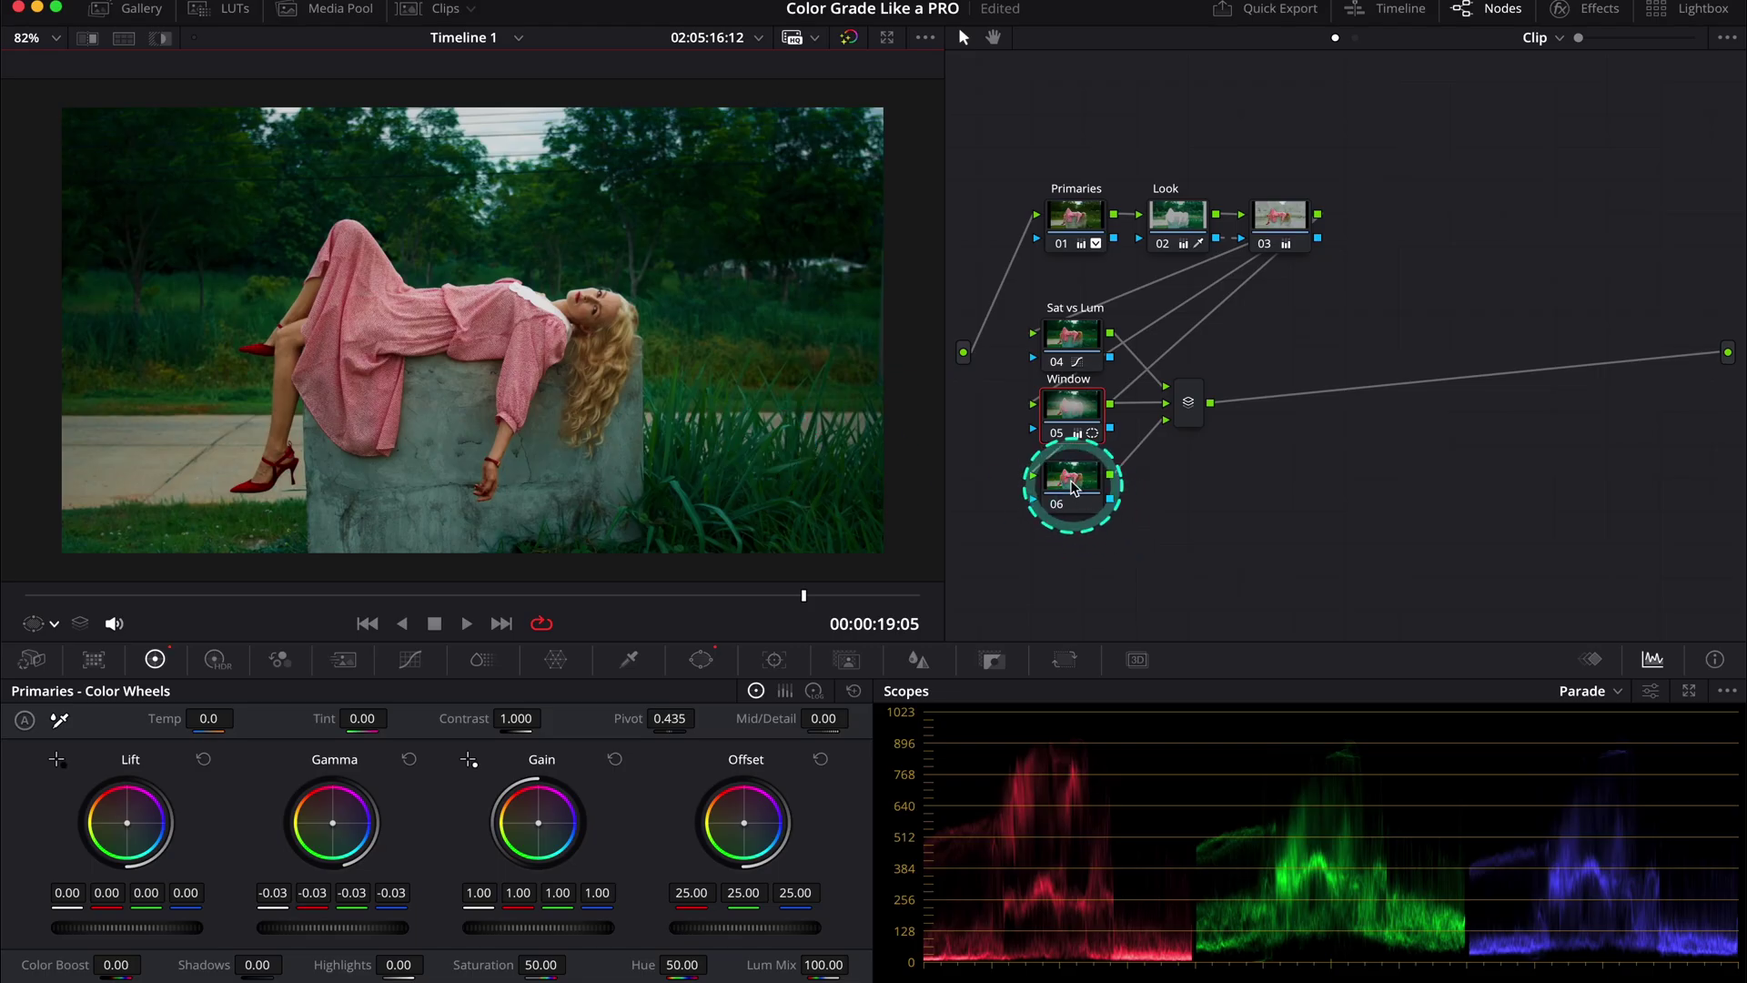
{"action": "right_click", "coordinate": [1072, 480]}
{"action": "left_click", "coordinate": [1114, 524]}
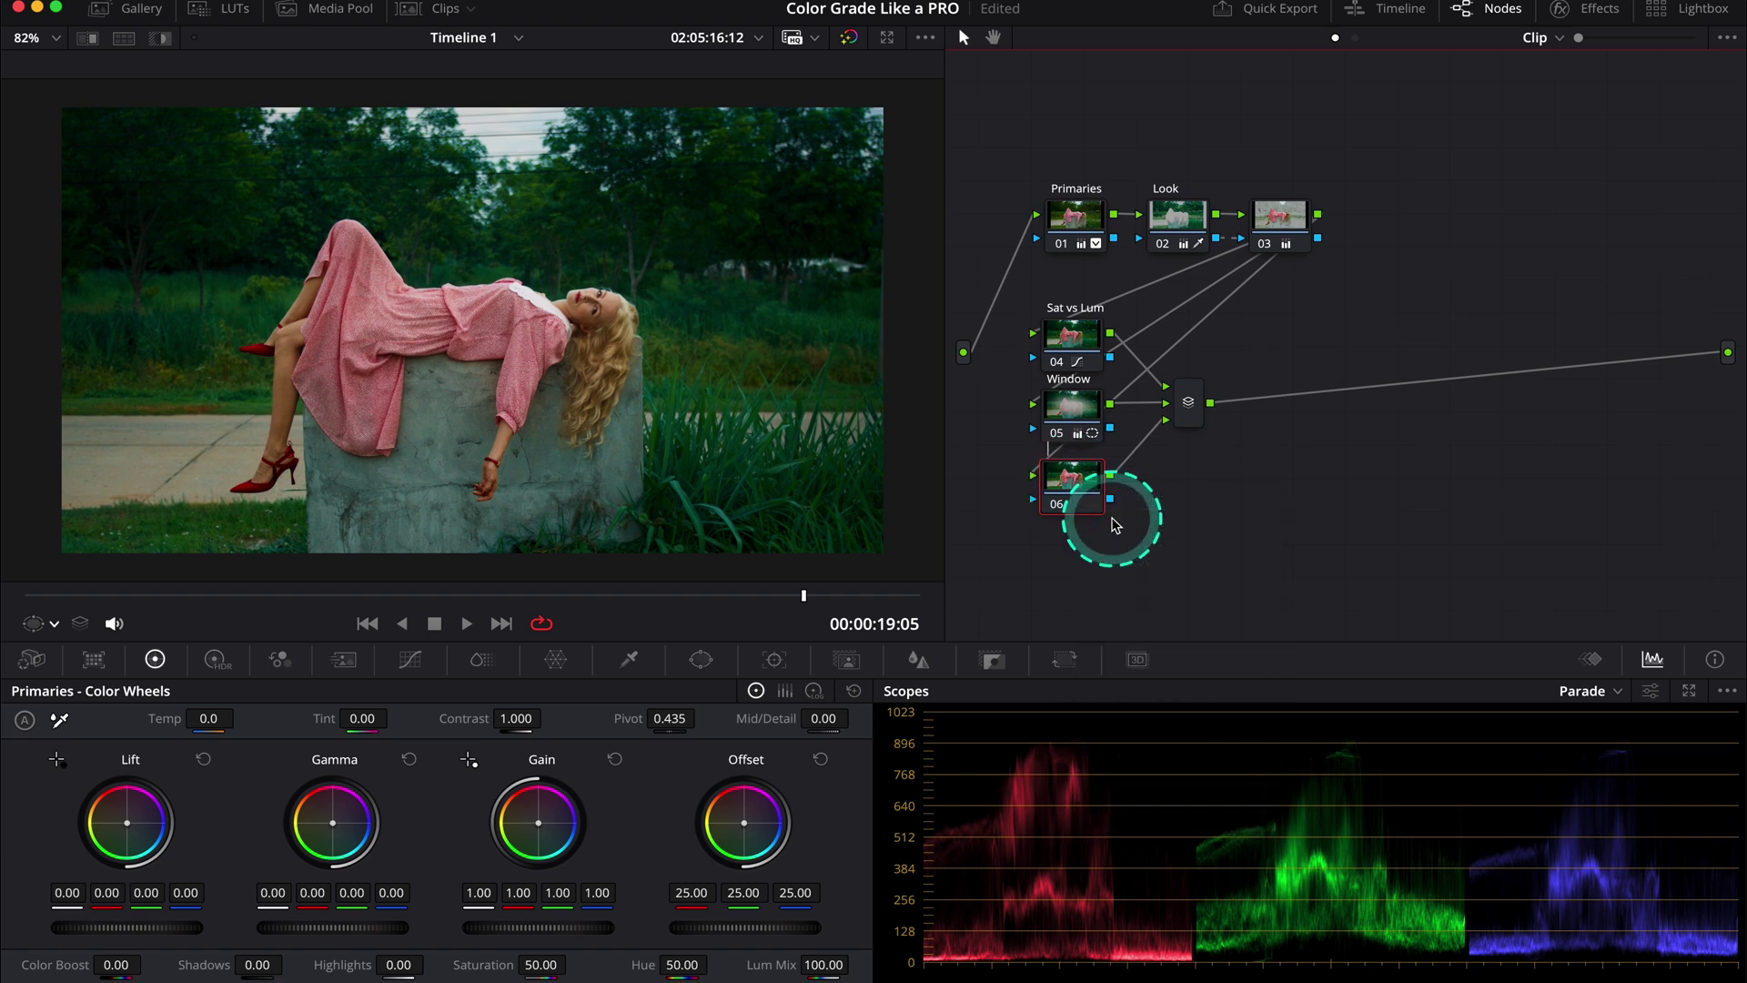
{"action": "type", "text": "Halation"}
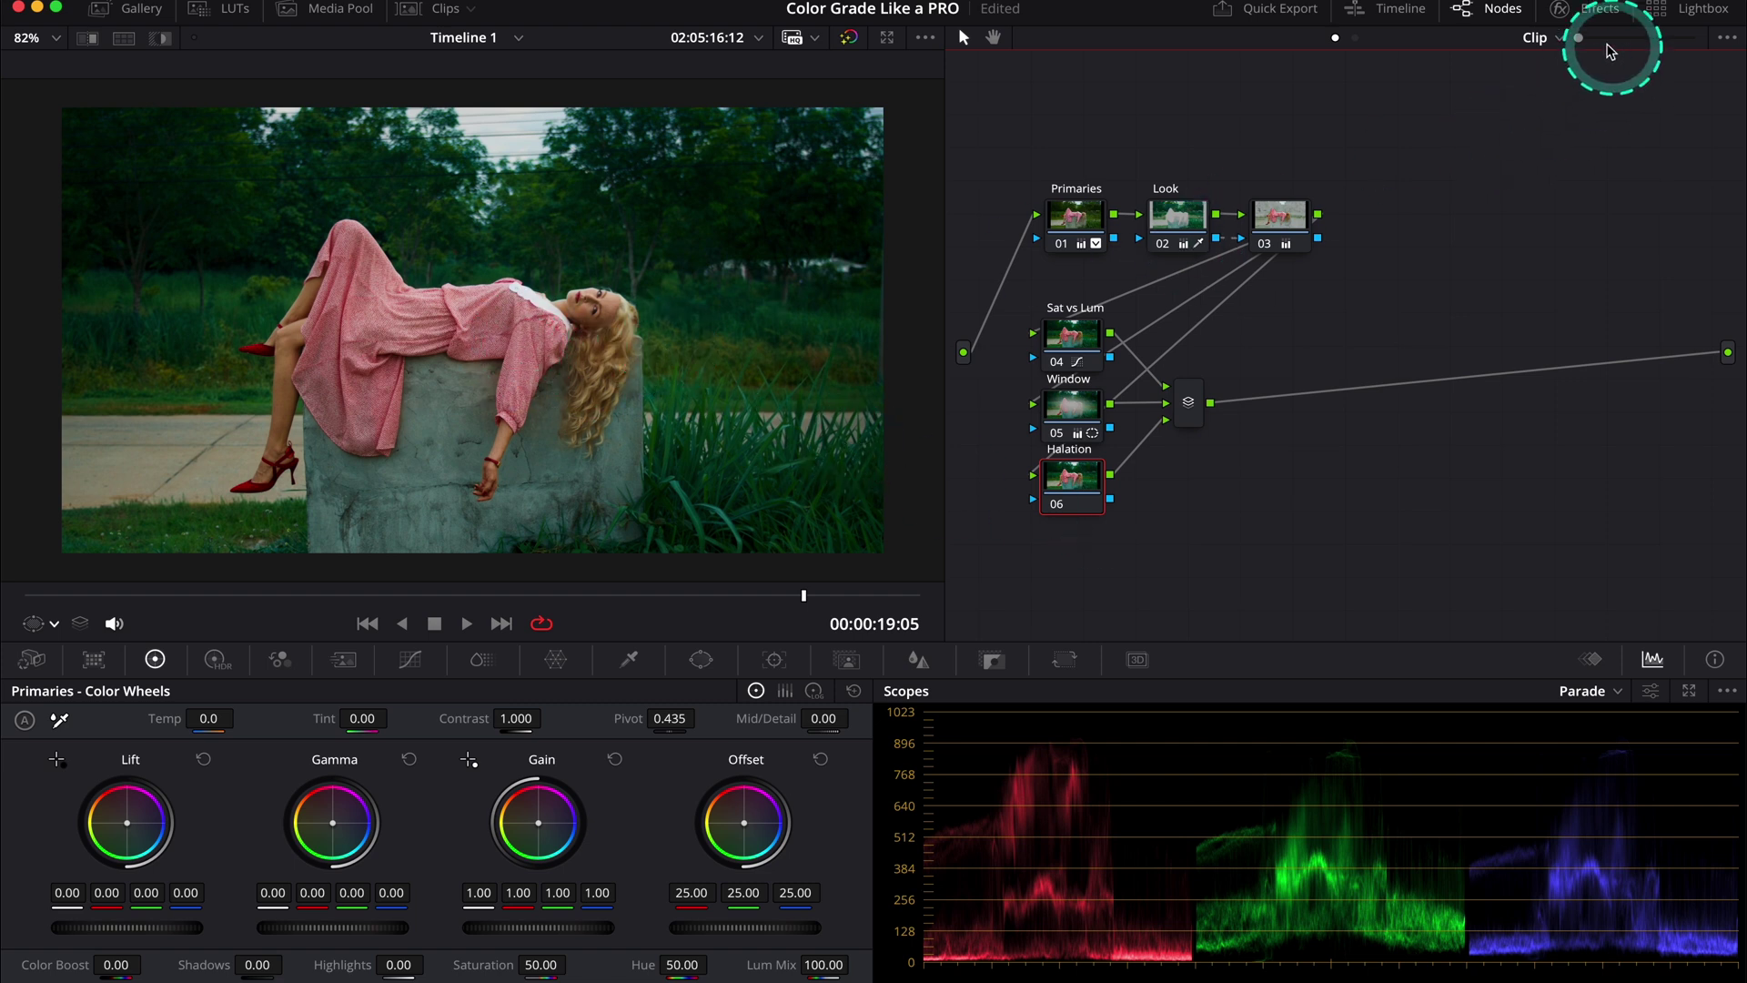
- Apply the Halation effect to node 06, lowering Dye Layer Reflections Strength from 0.500 to 0.211
{"action": "left_click", "coordinate": [1567, 11]}
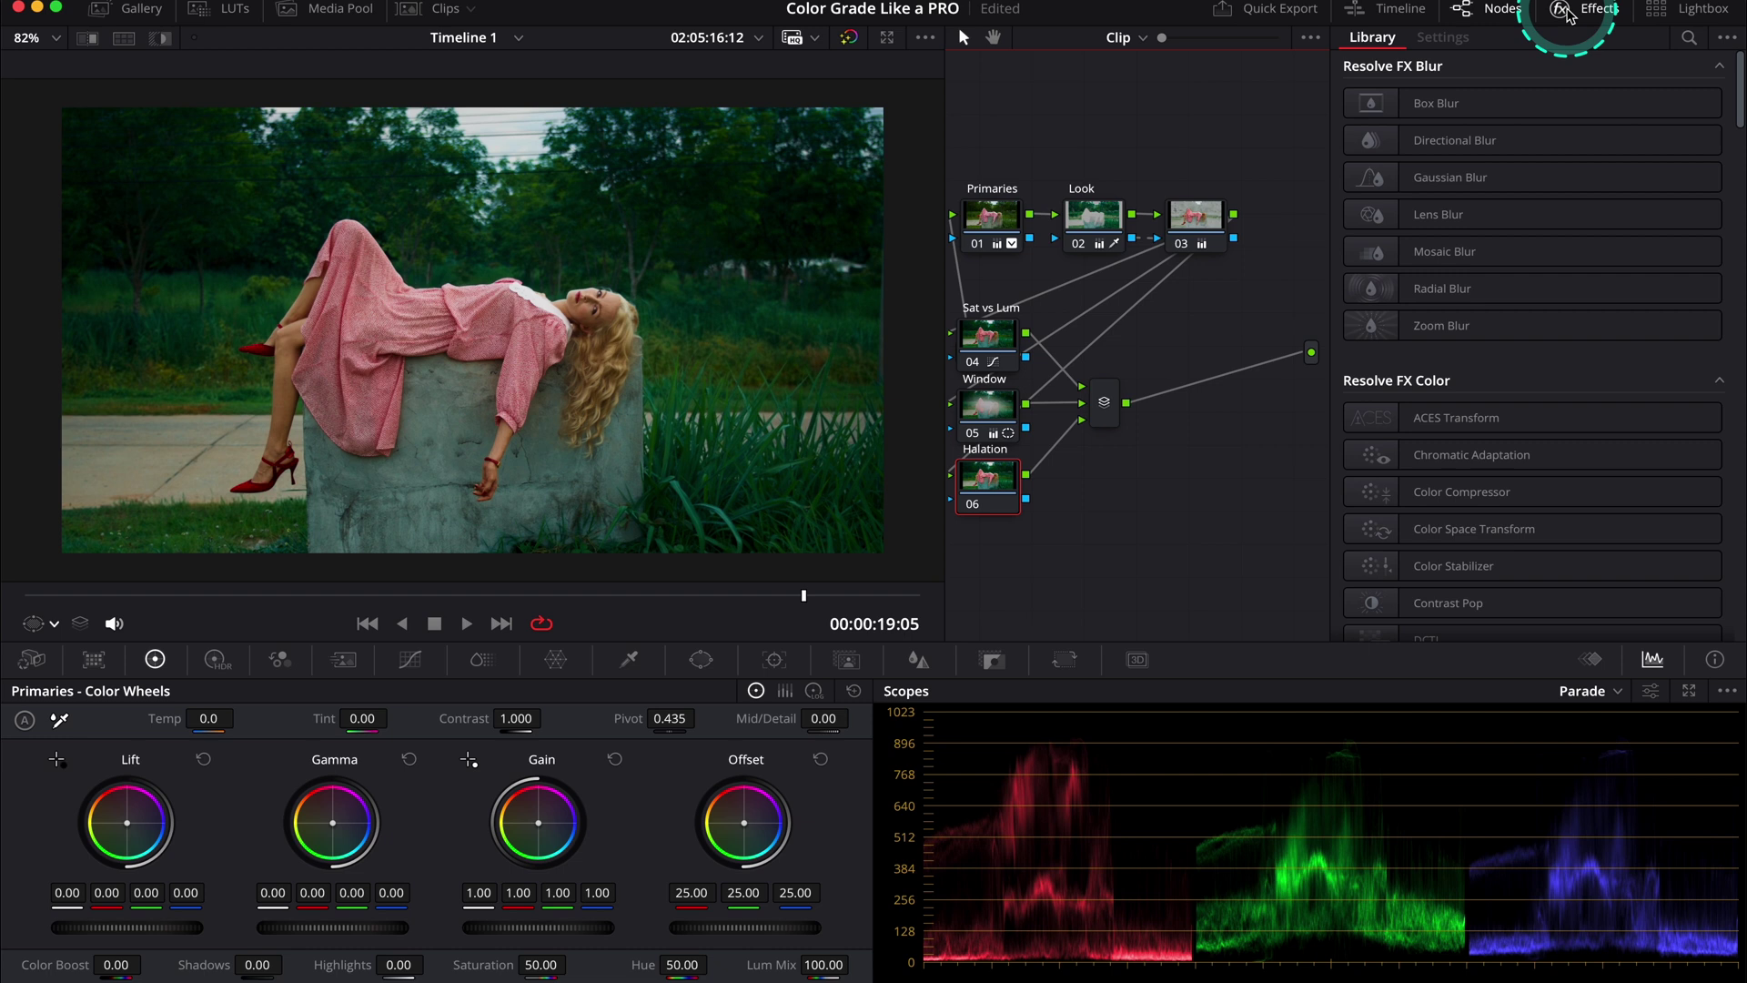
{"action": "left_click", "coordinate": [1689, 37]}
{"action": "type", "text": "hala"}
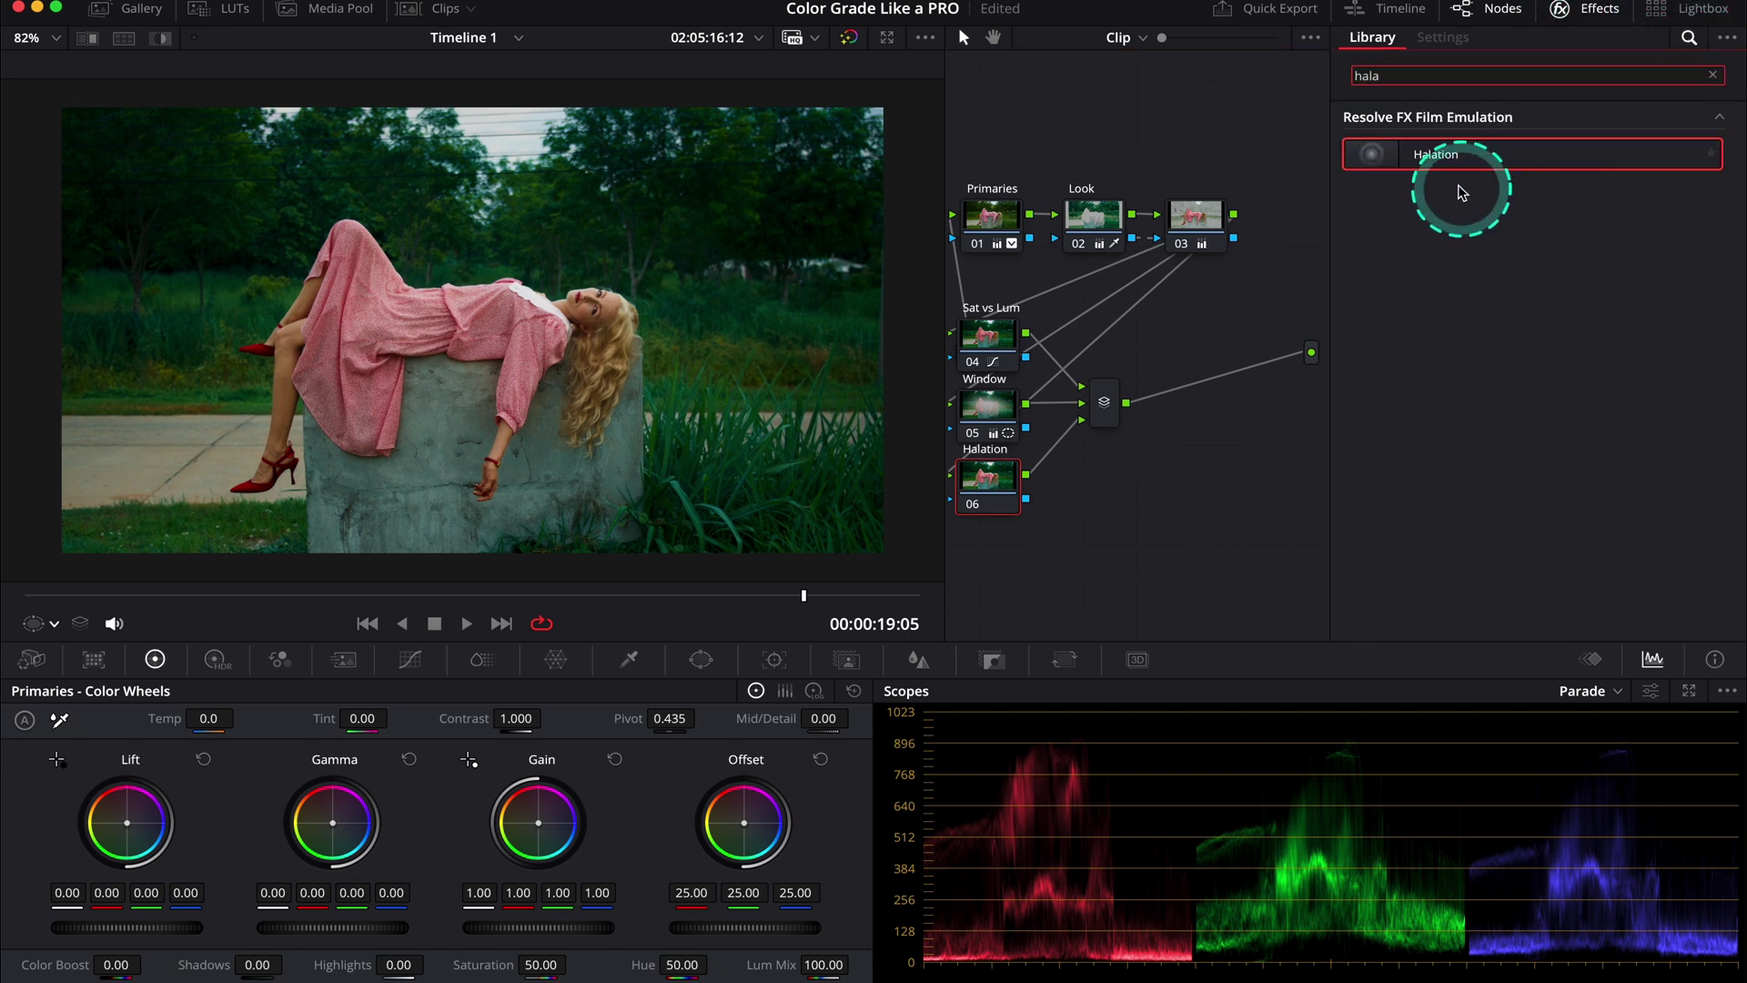
{"action": "left_click_drag", "start_coordinate": [1425, 156], "coordinate": [992, 488]}
{"action": "scroll", "coordinate": [664, 378], "scroll_direction": "up", "scroll_amount": 6}
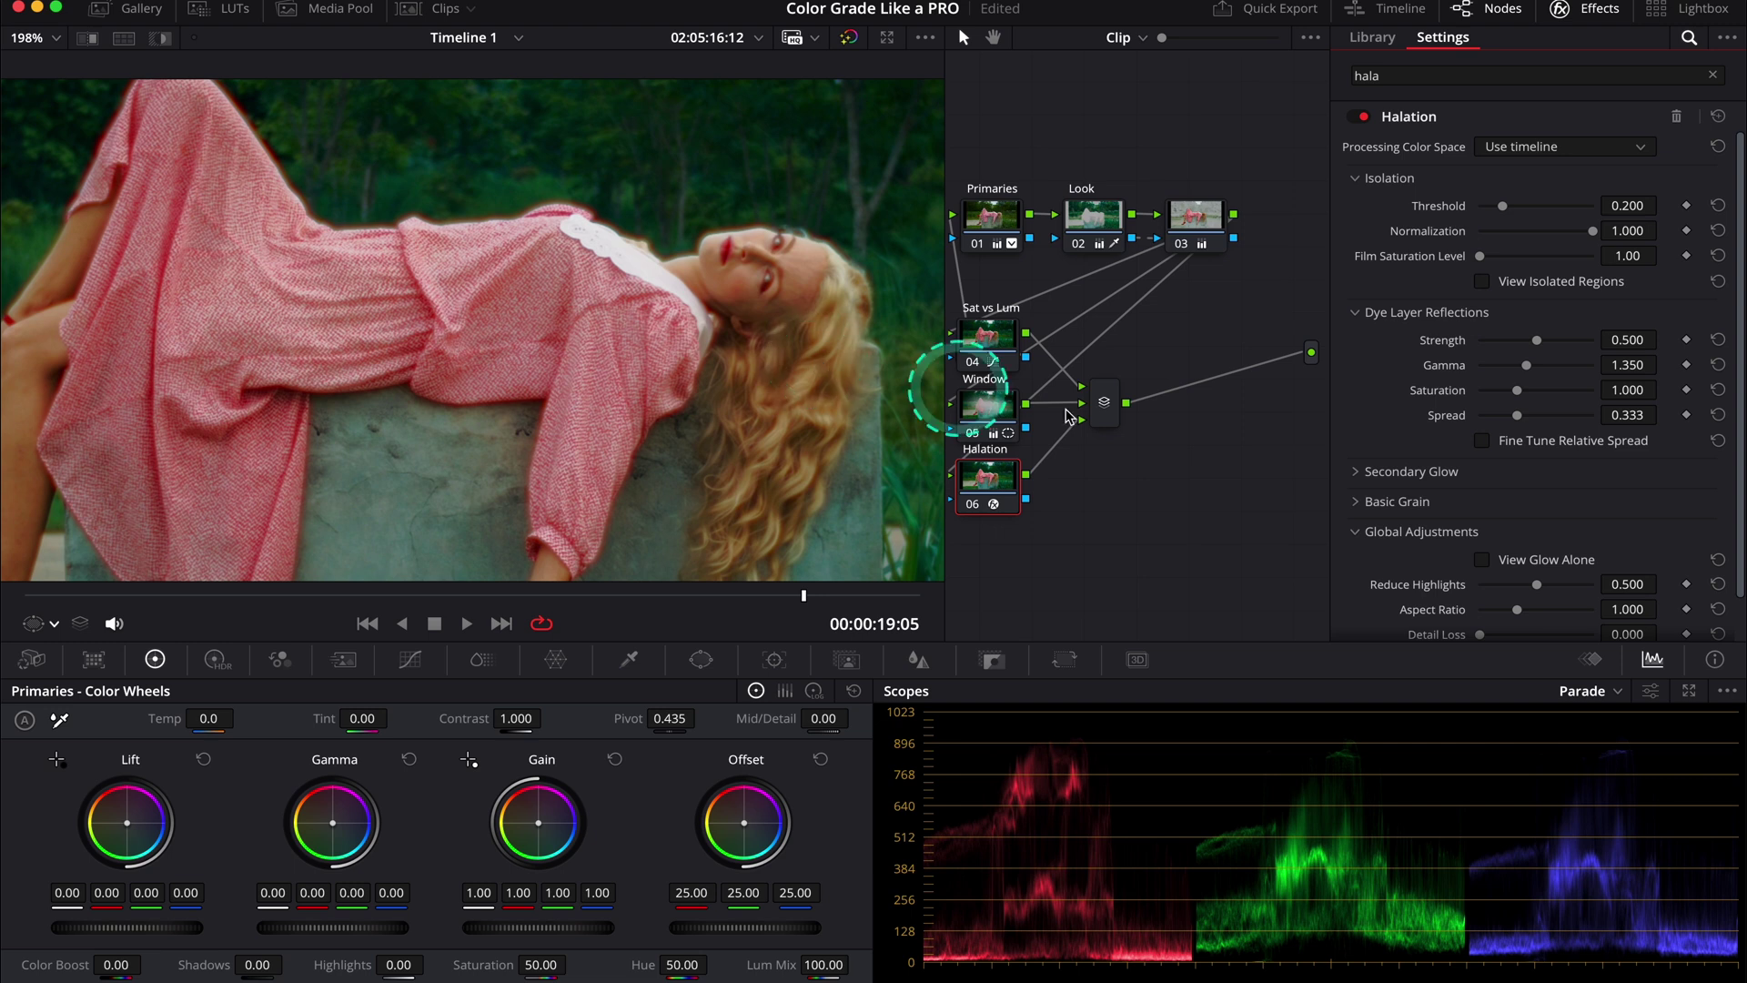
{"action": "scroll", "coordinate": [1495, 397], "scroll_direction": "down", "scroll_amount": 2}
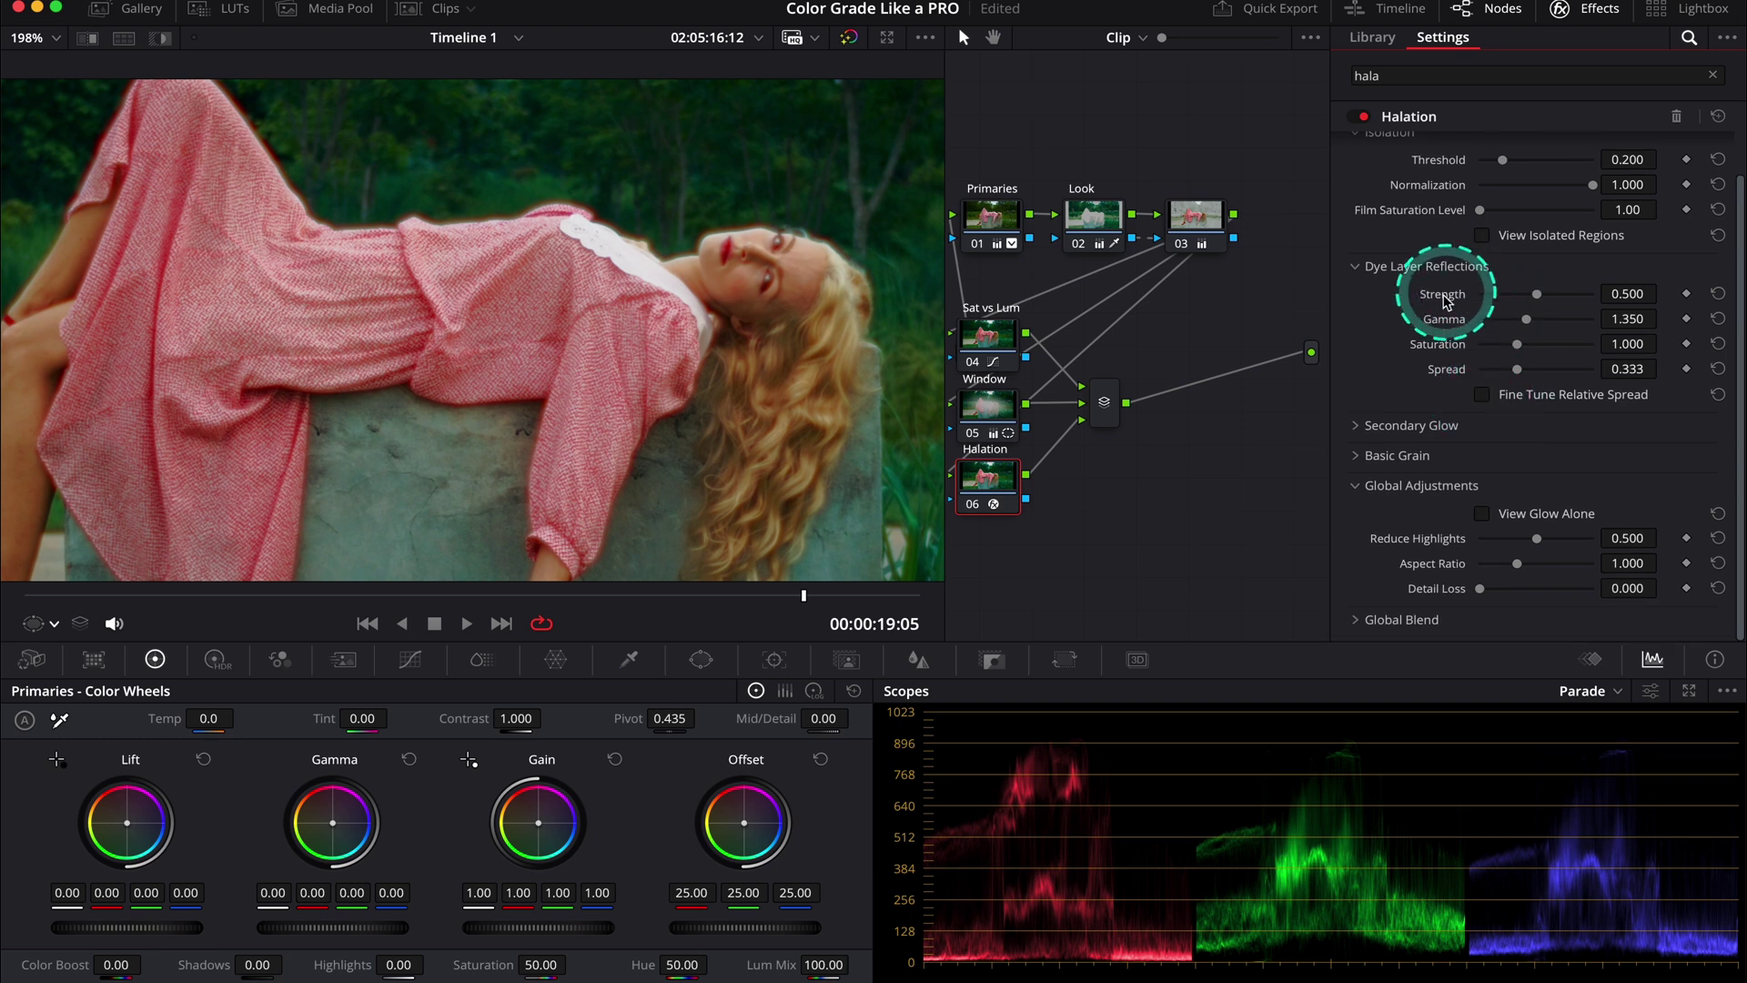
{"action": "left_click_drag", "start_coordinate": [1536, 294], "coordinate": [1505, 308]}
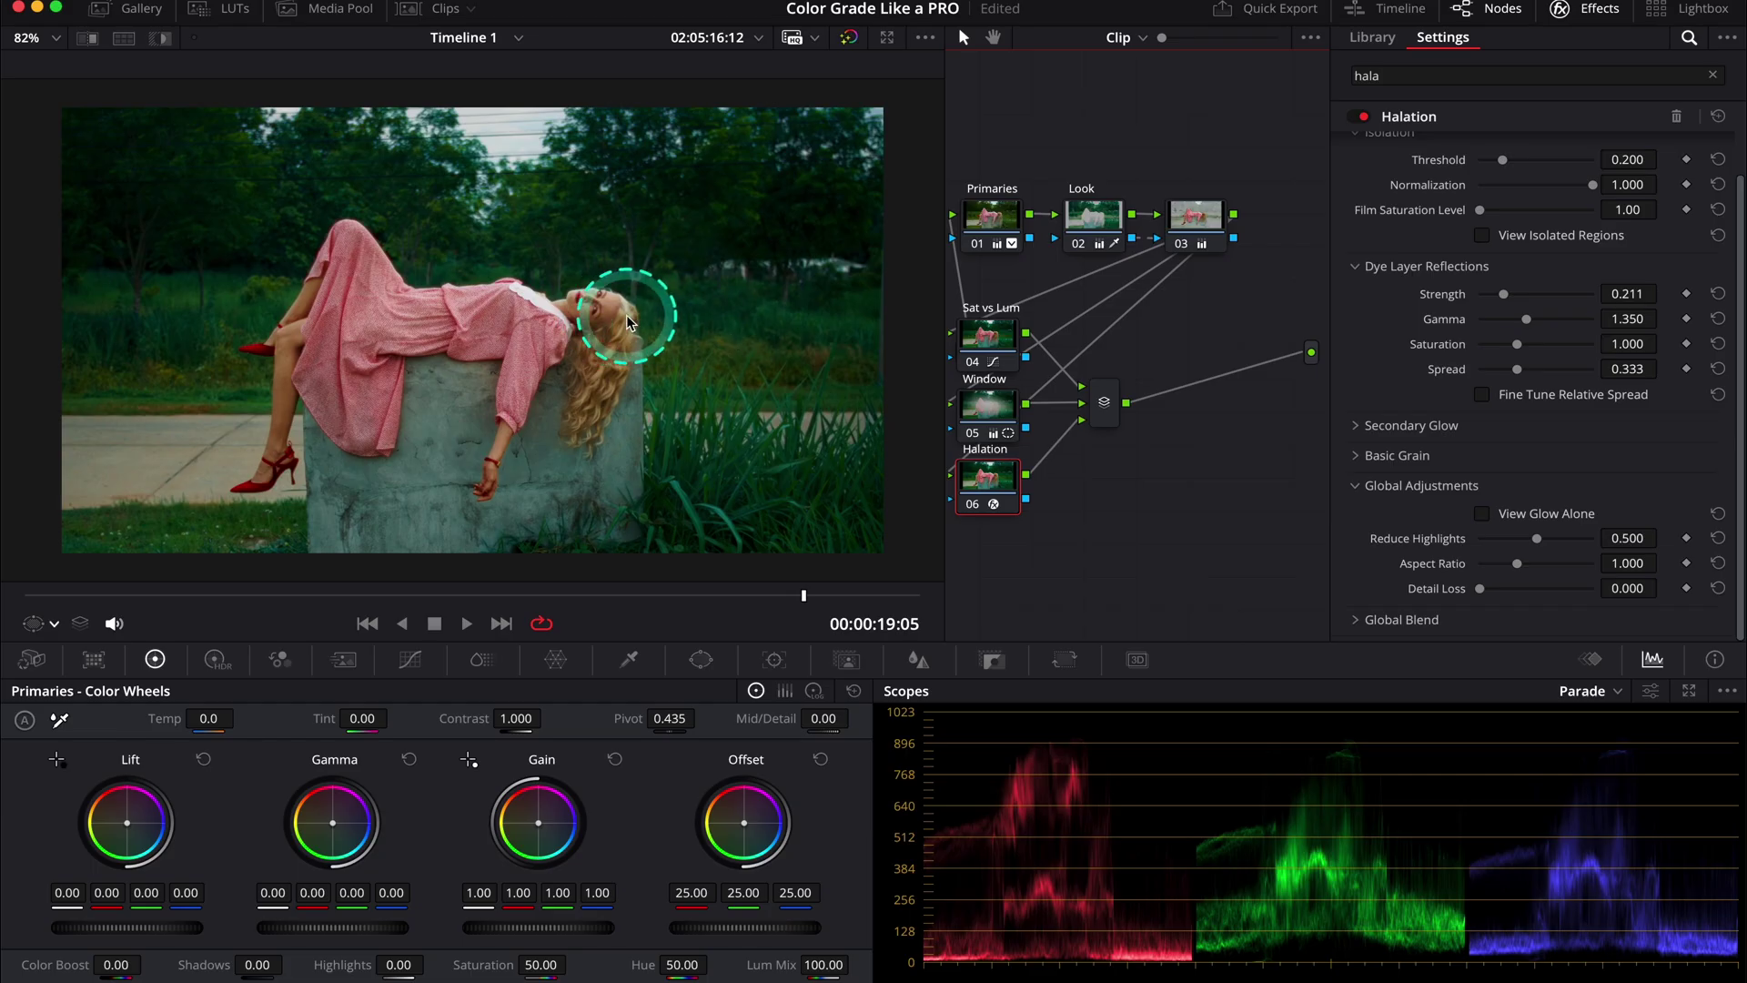
- Give node 06 a small Circle window on the woman's face, tracked forward and reverse
{"action": "left_click", "coordinate": [701, 659]}
{"action": "left_click", "coordinate": [46, 819]}
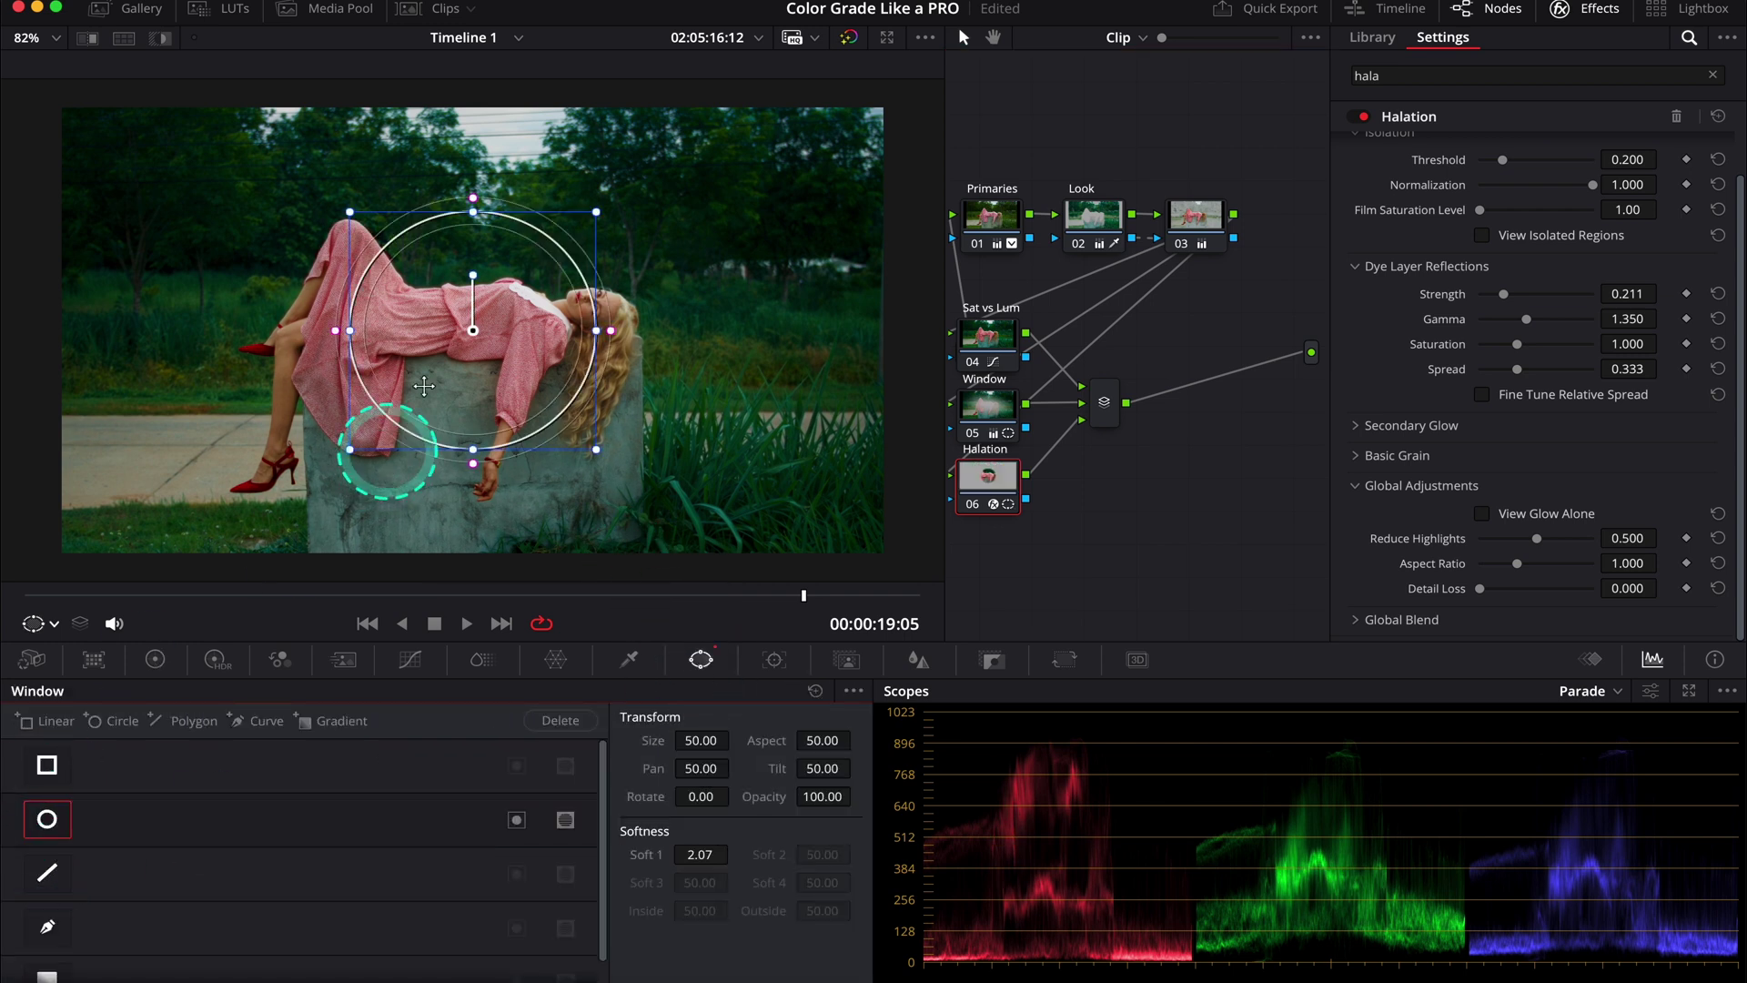
{"action": "left_click_drag", "start_coordinate": [566, 294], "coordinate": [653, 293]}
{"action": "left_click_drag", "start_coordinate": [712, 454], "coordinate": [637, 369]}
{"action": "scroll", "coordinate": [618, 327], "scroll_direction": "up", "scroll_amount": 5}
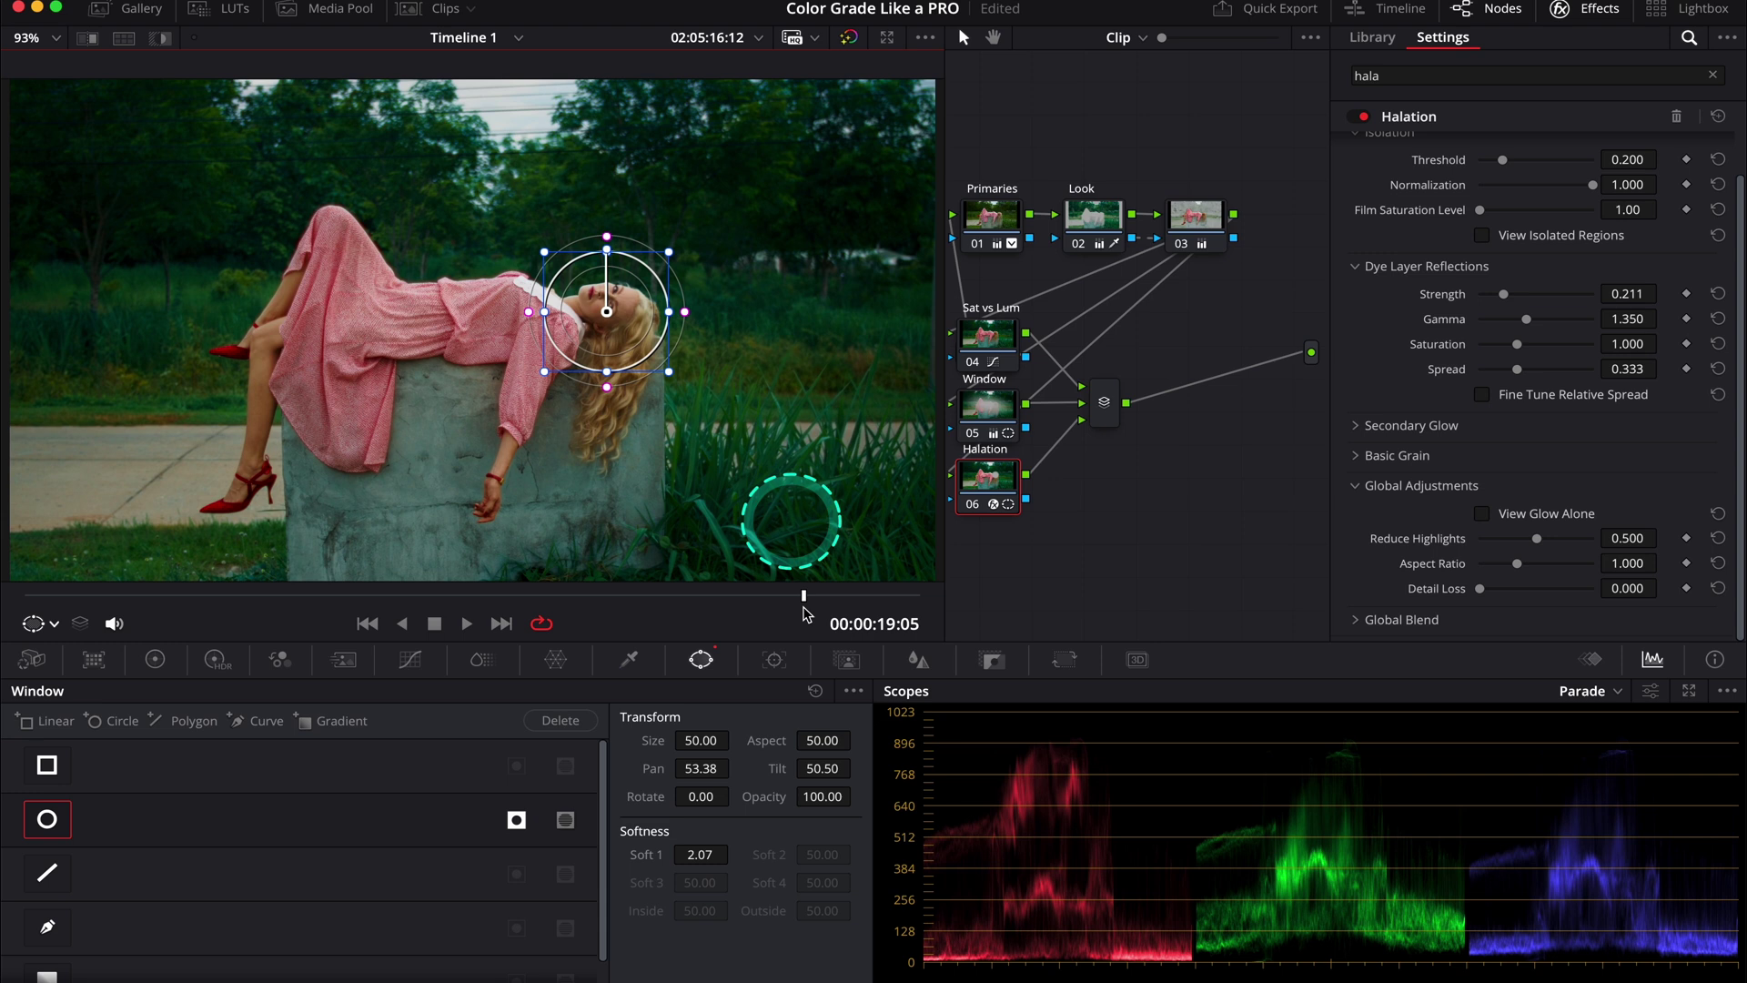
{"action": "left_click", "coordinate": [775, 659]}
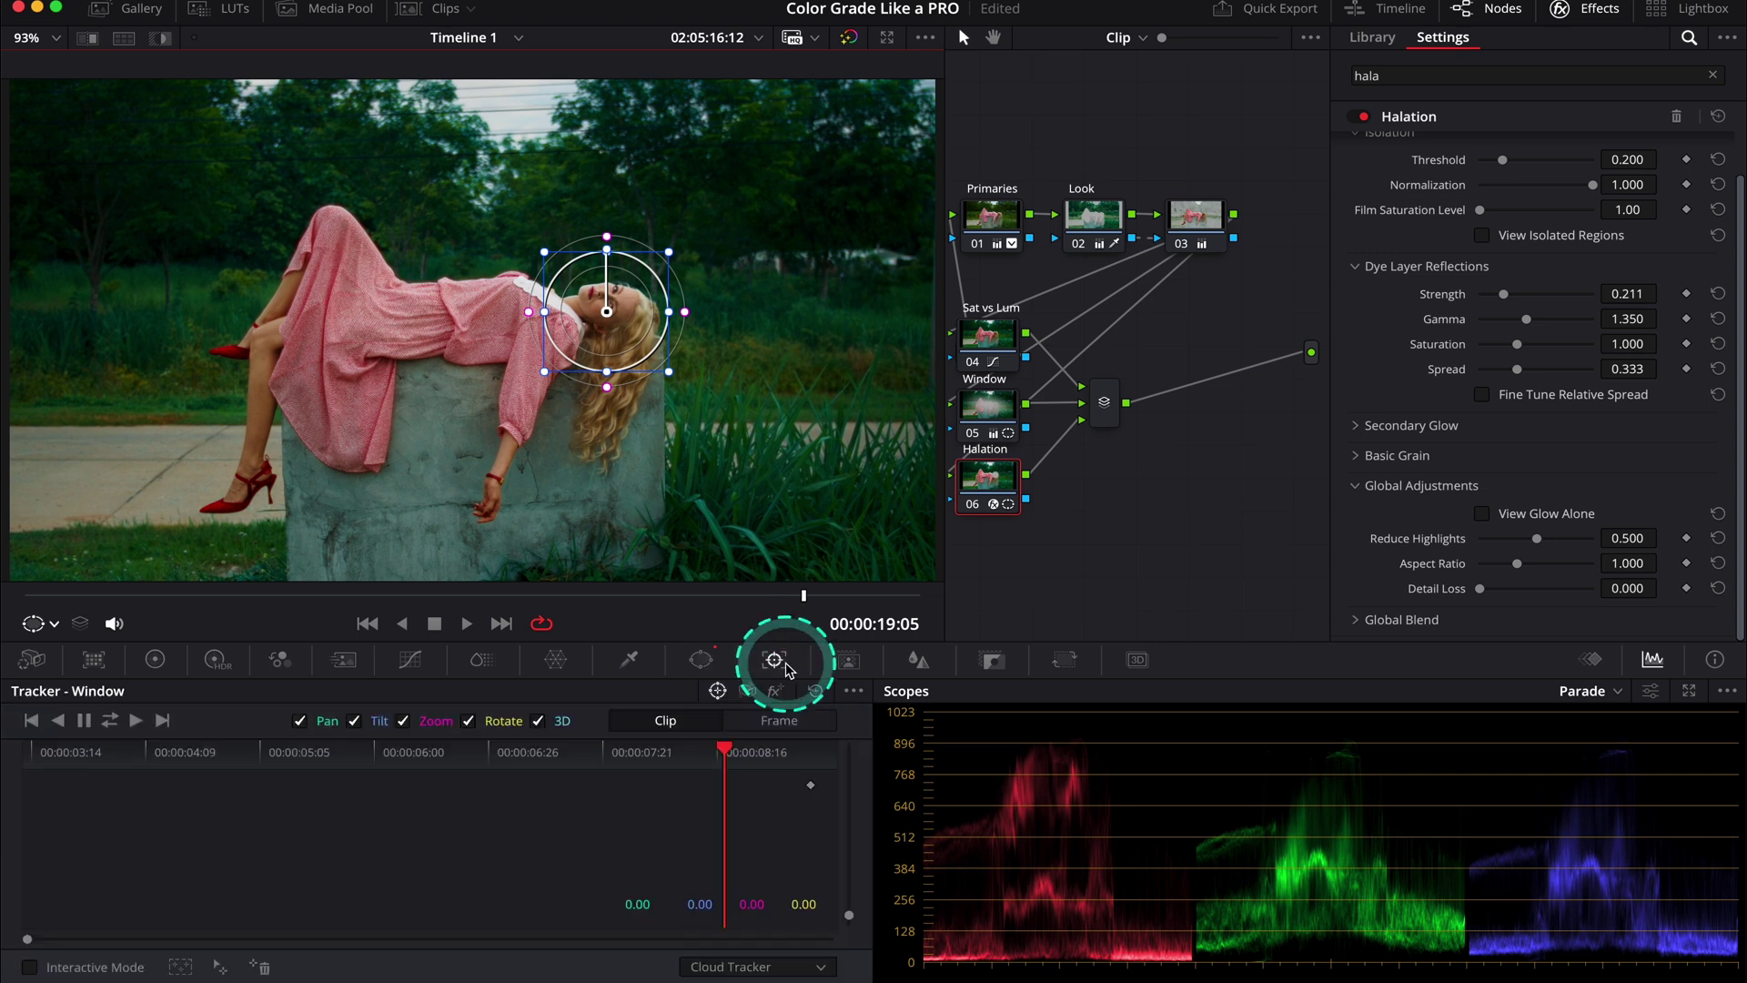
{"action": "left_click", "coordinate": [110, 720]}
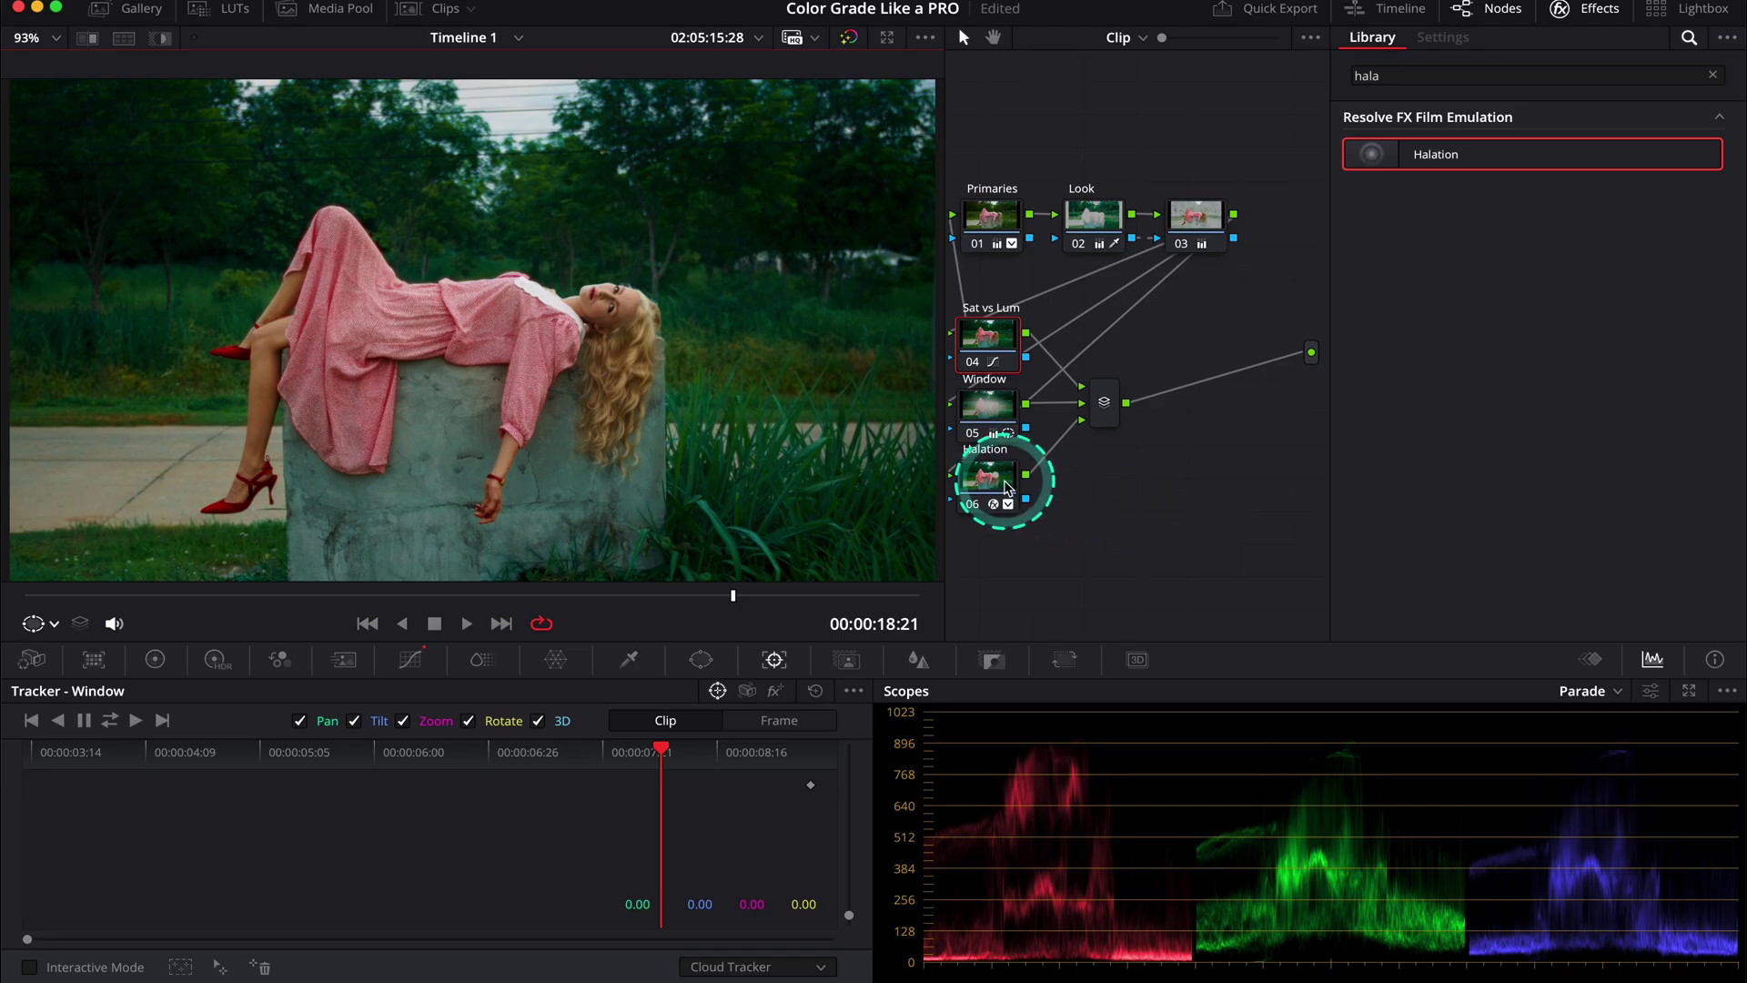
- Add serial node 07 after the Halation node and label it 'Face'
{"action": "left_click", "coordinate": [1009, 487]}
{"action": "key", "text": "alt+s"}
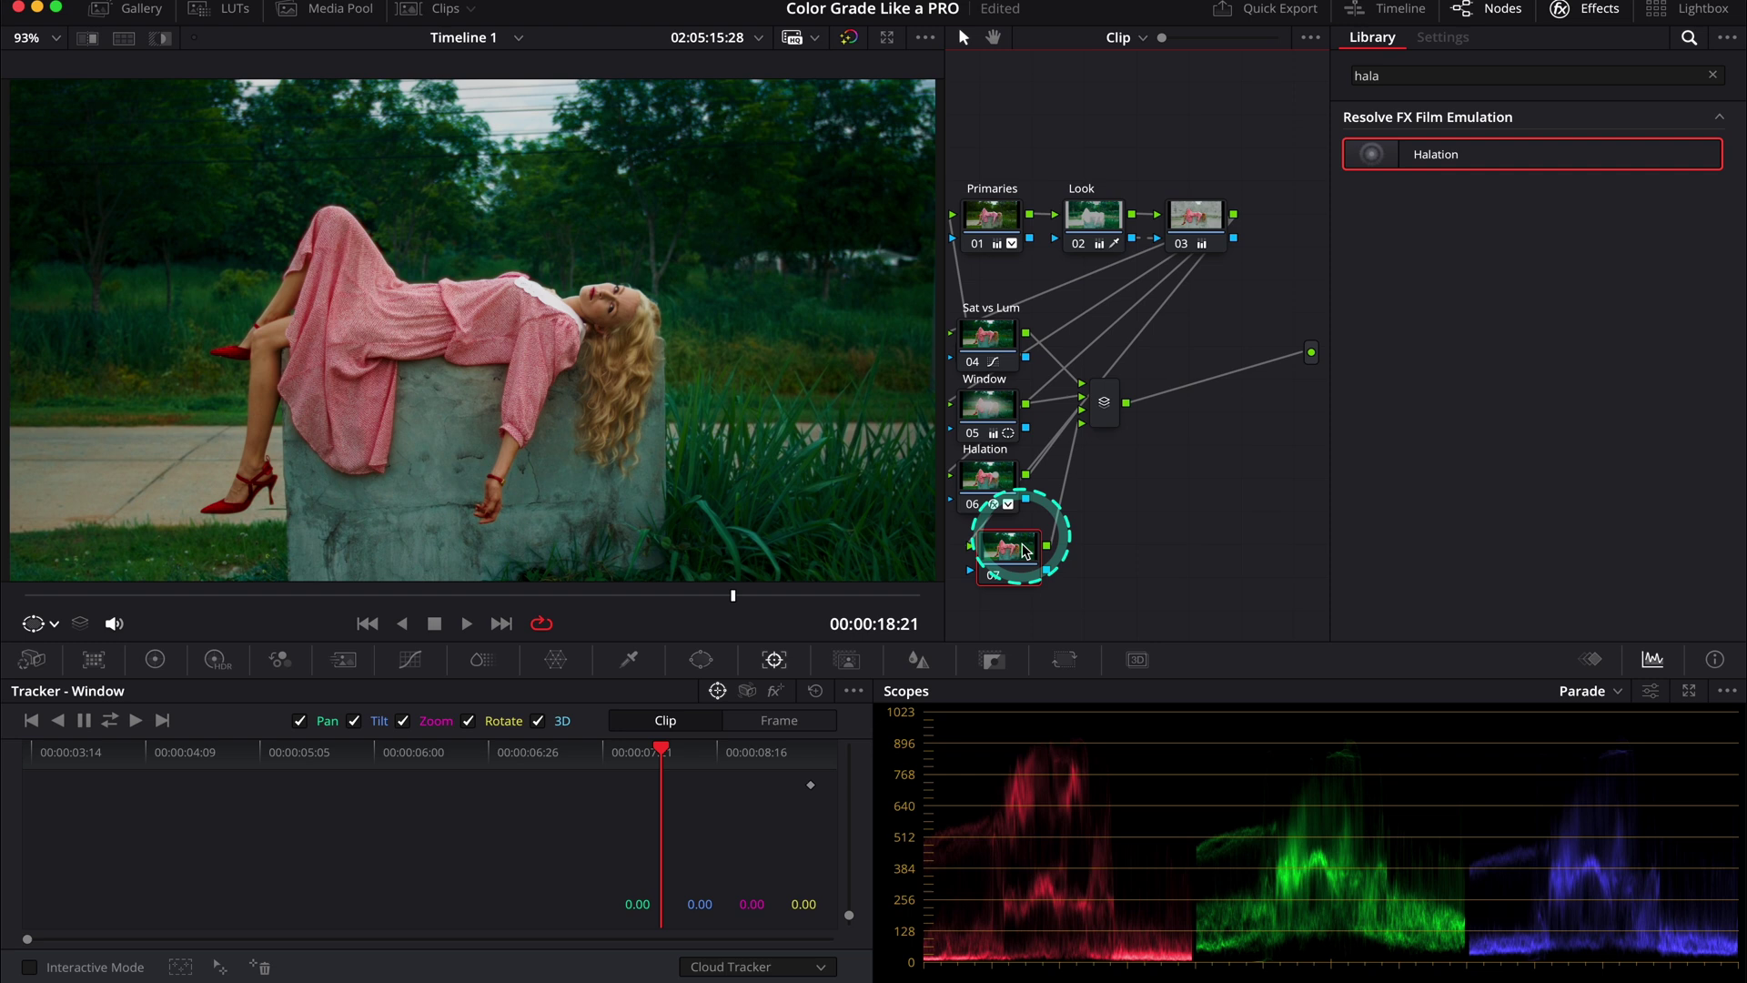
{"action": "left_click_drag", "start_coordinate": [1017, 557], "coordinate": [990, 566]}
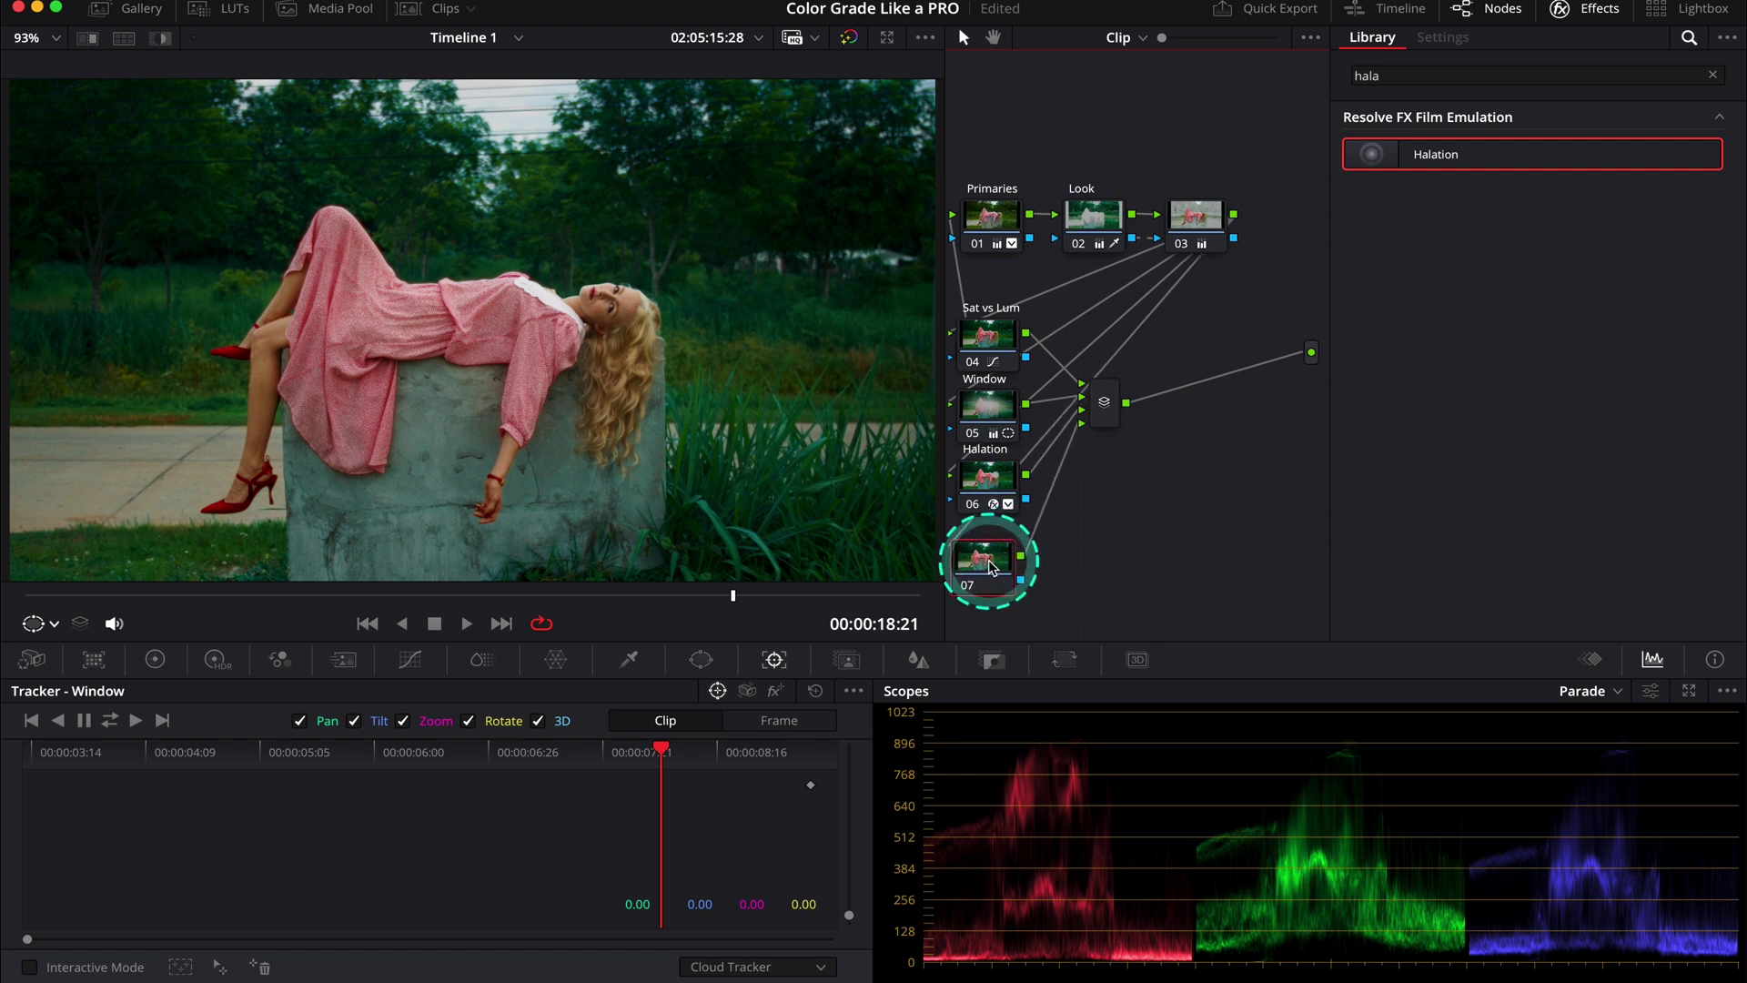
{"action": "right_click", "coordinate": [1012, 561]}
{"action": "left_click", "coordinate": [1069, 601]}
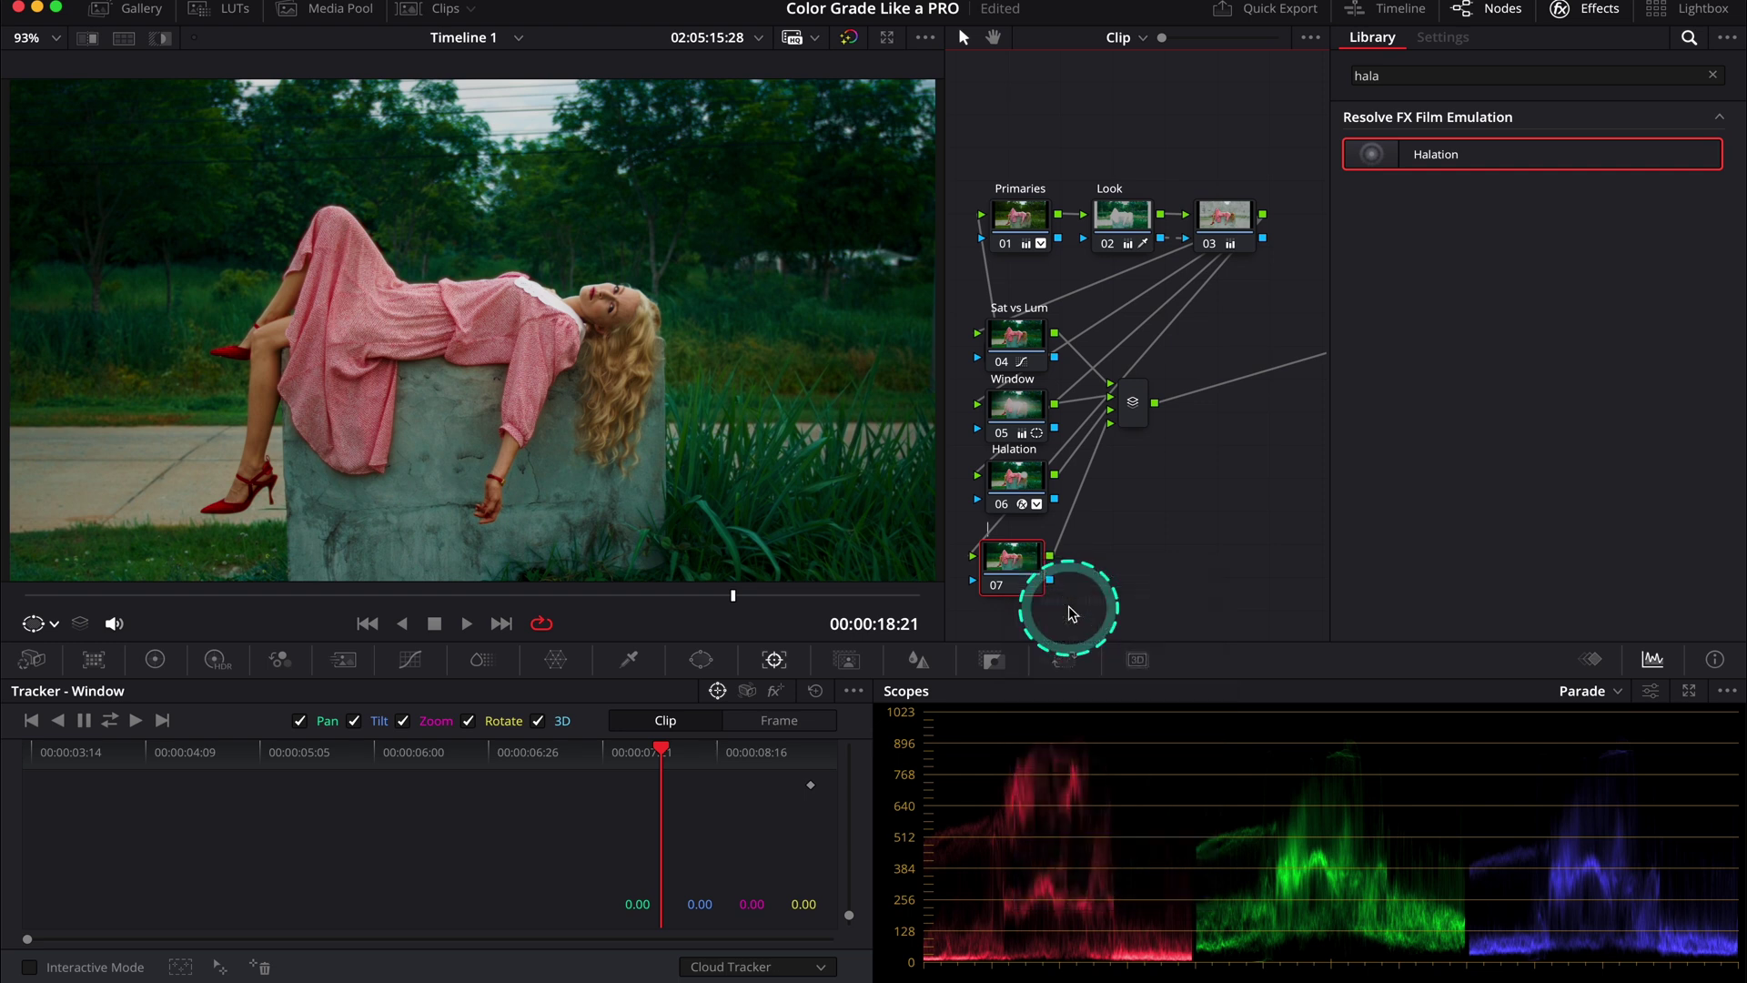
{"action": "type", "text": "Face"}
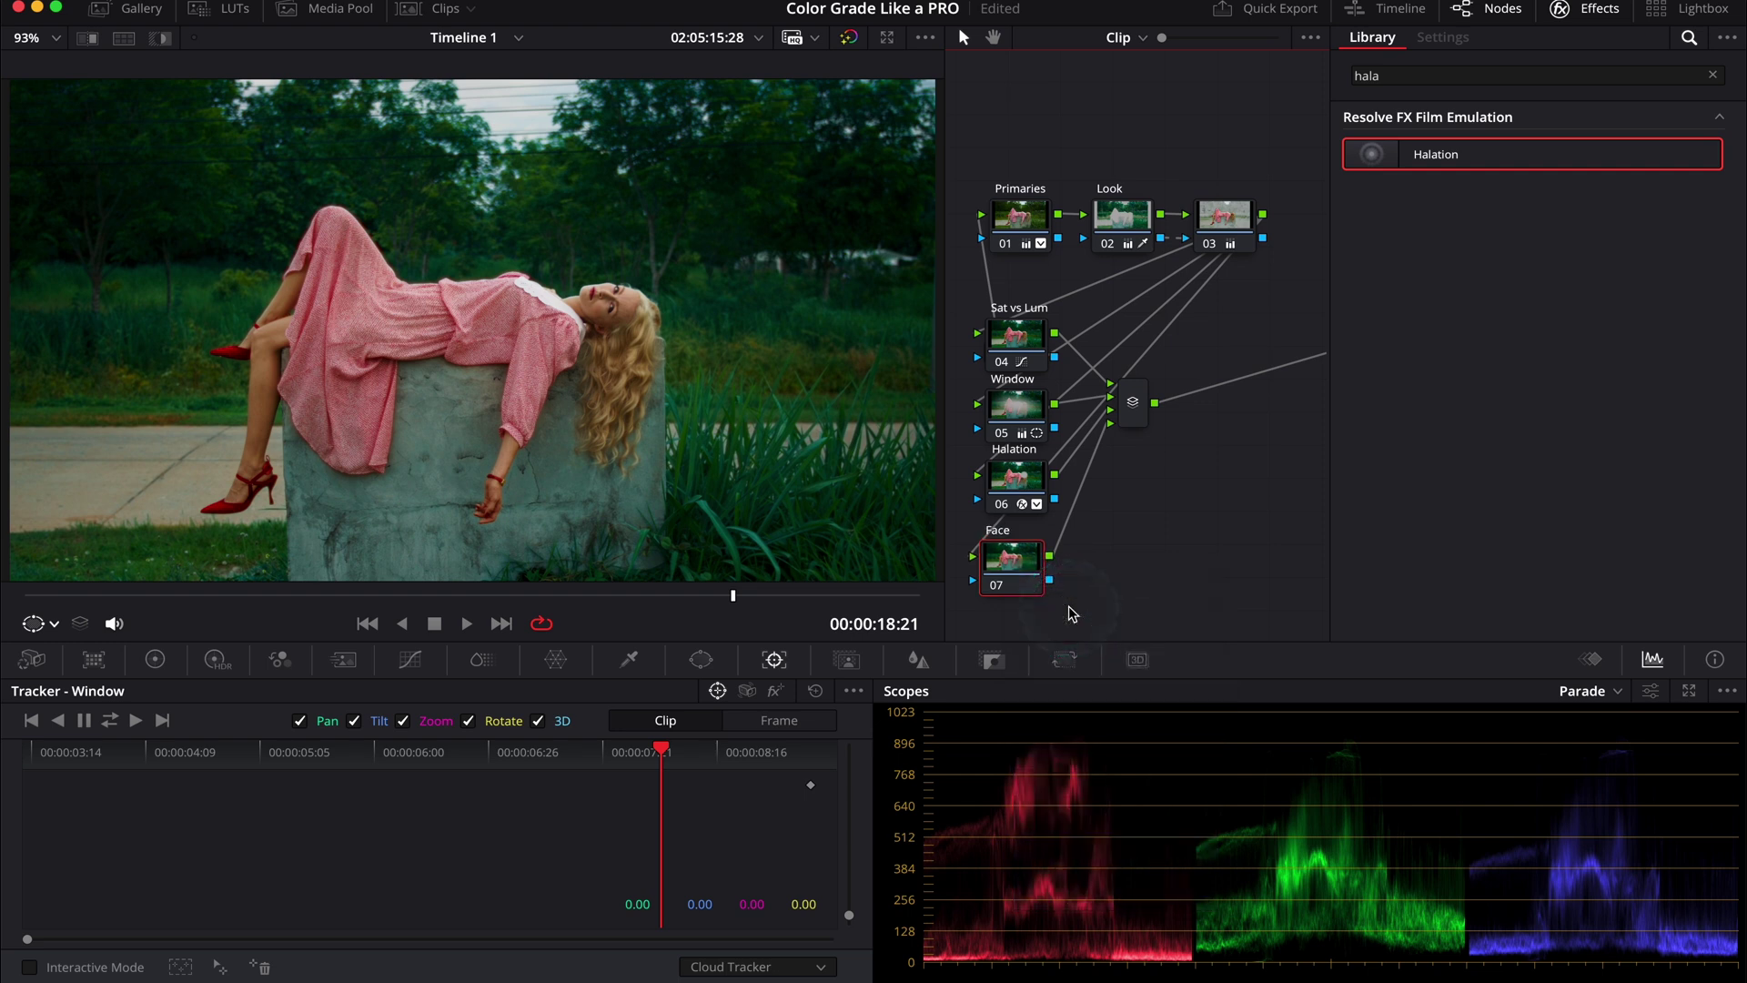
- Place a Circle window over the face, set Blur Radius to 0.44, and track it forward and reverse
{"action": "left_click", "coordinate": [701, 659]}
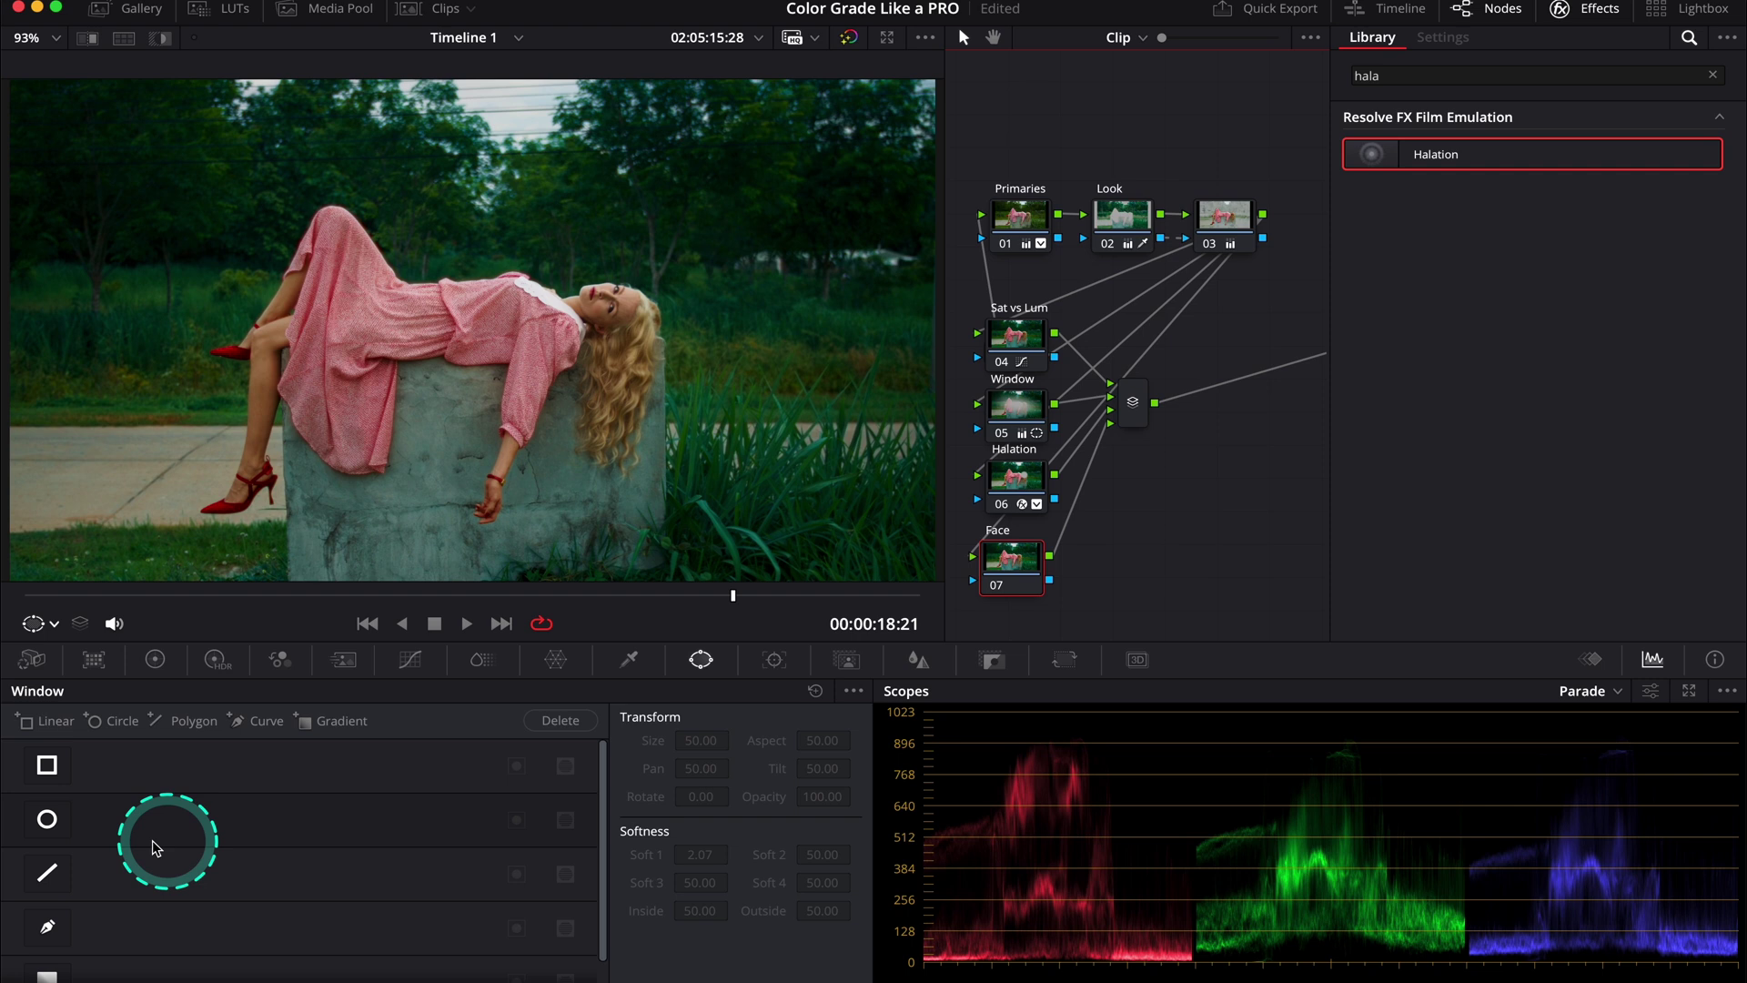
{"action": "left_click", "coordinate": [46, 822]}
{"action": "left_click_drag", "start_coordinate": [692, 423], "coordinate": [682, 304]}
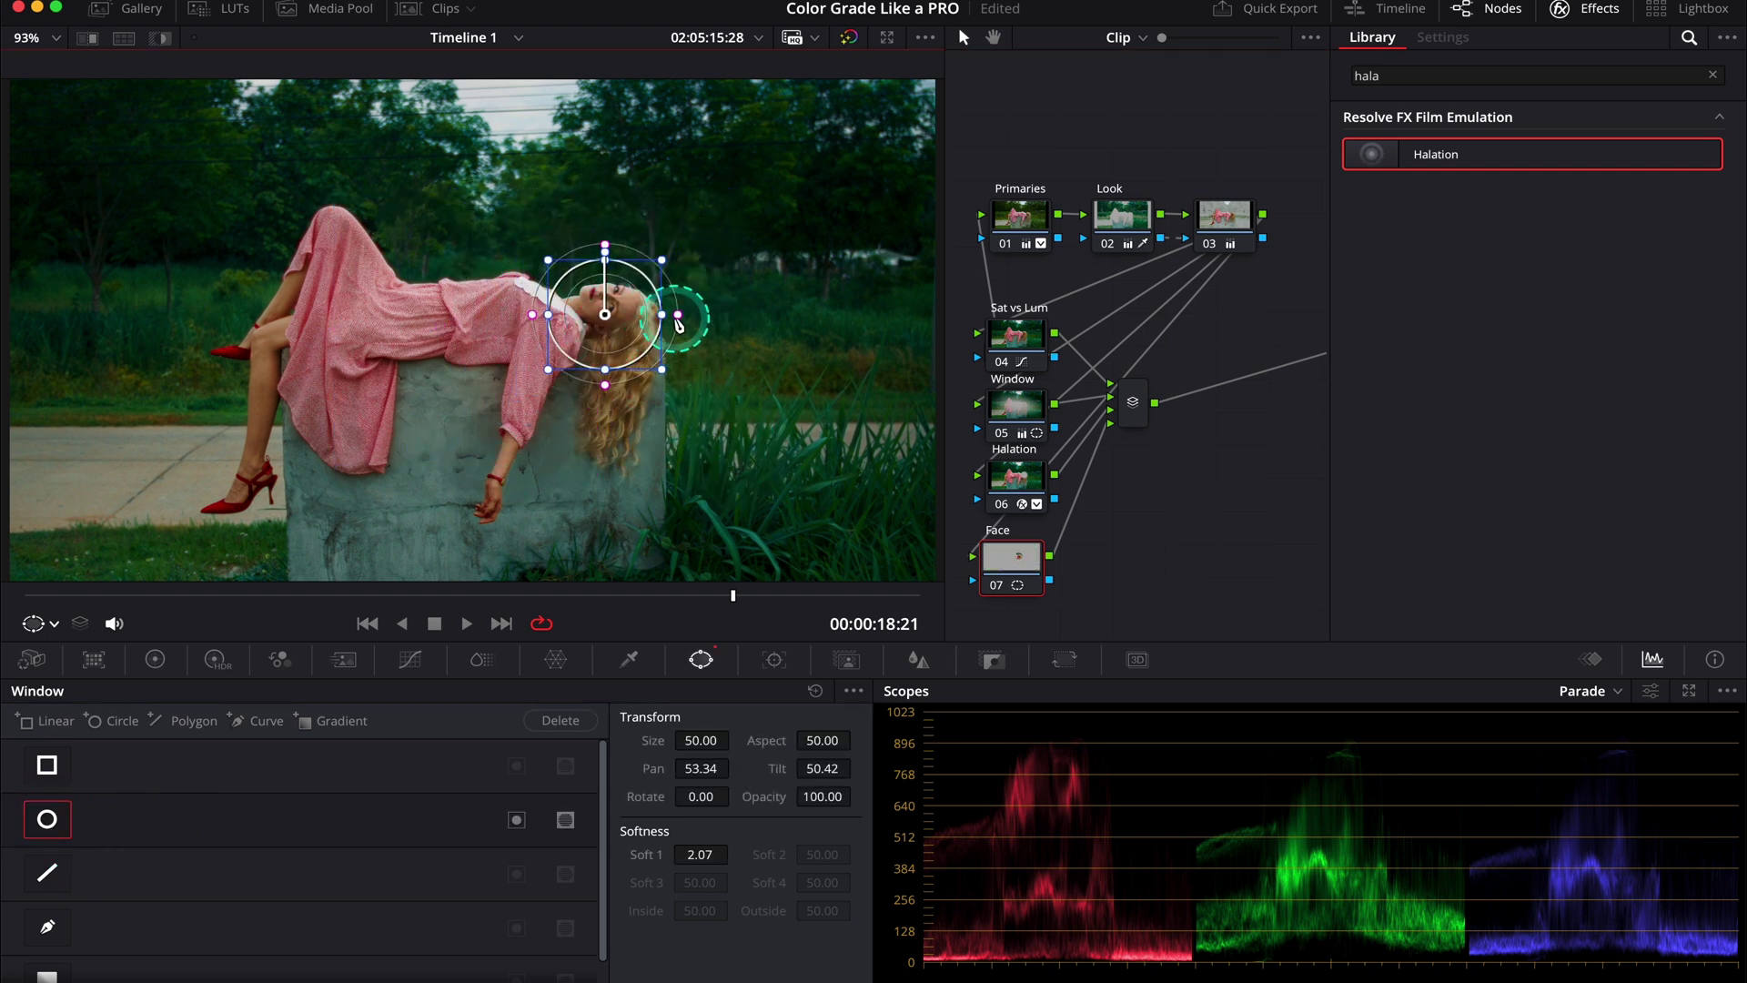
{"action": "scroll", "coordinate": [697, 323], "scroll_direction": "up", "scroll_amount": 2}
{"action": "scroll", "coordinate": [696, 323], "scroll_direction": "up", "scroll_amount": 5}
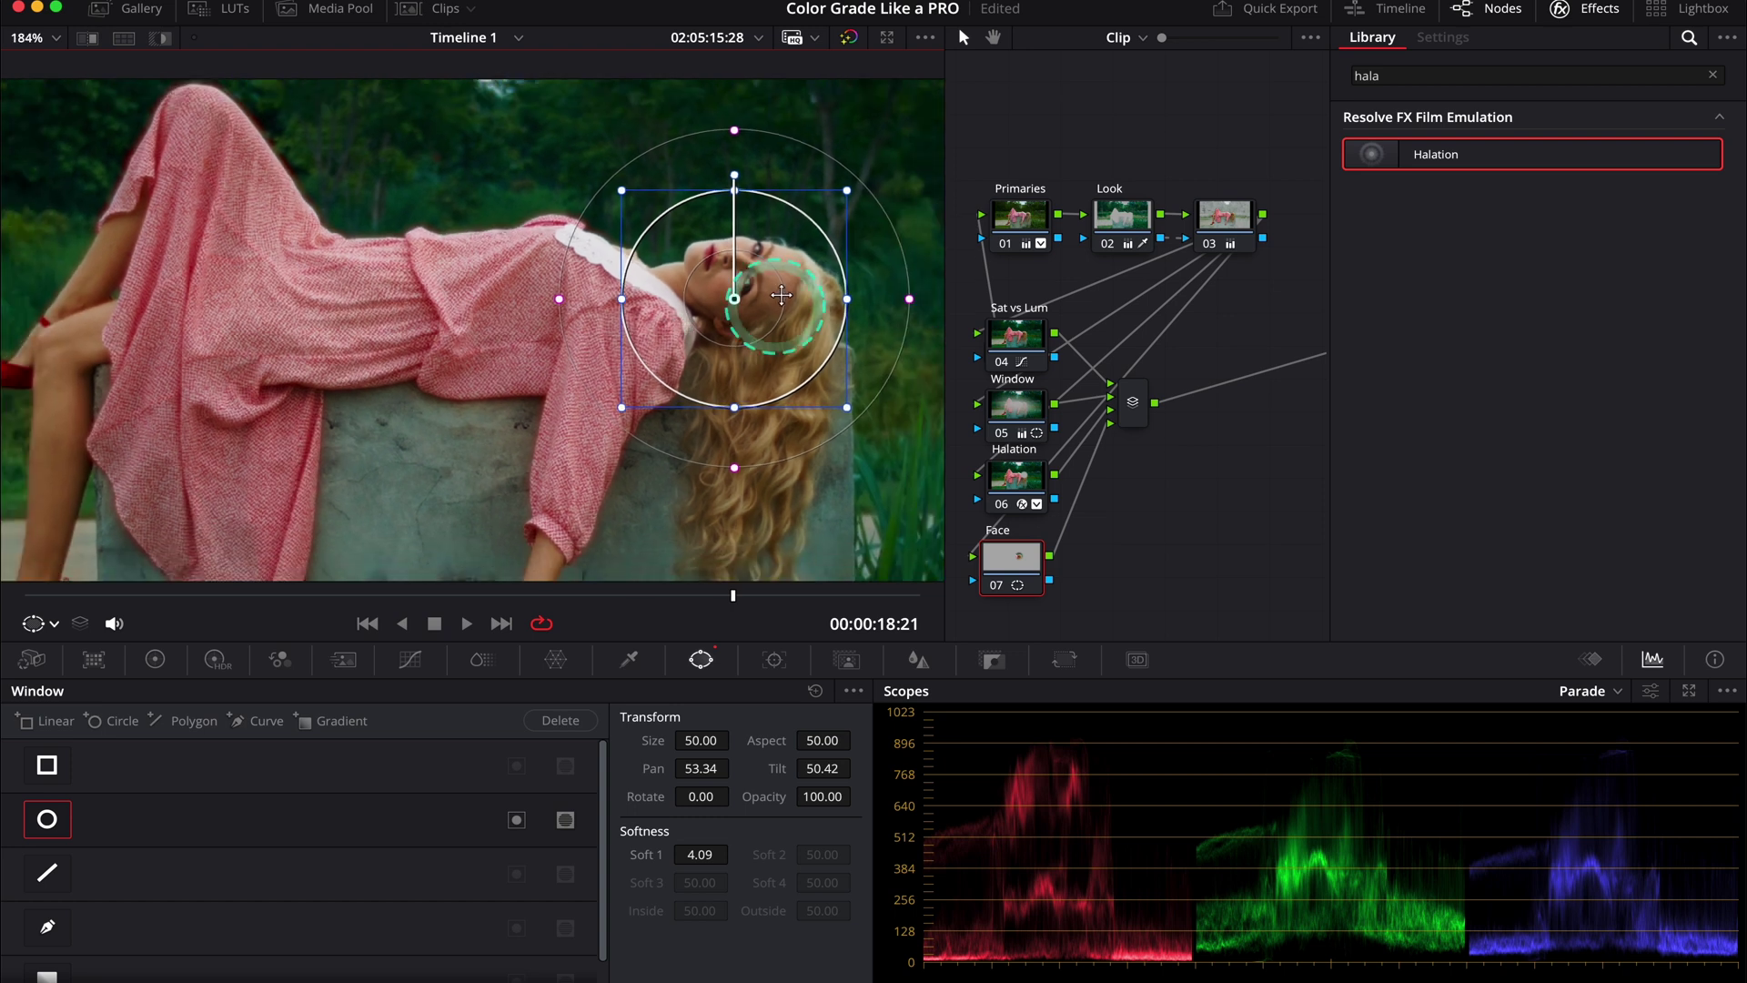
{"action": "left_click", "coordinate": [921, 660]}
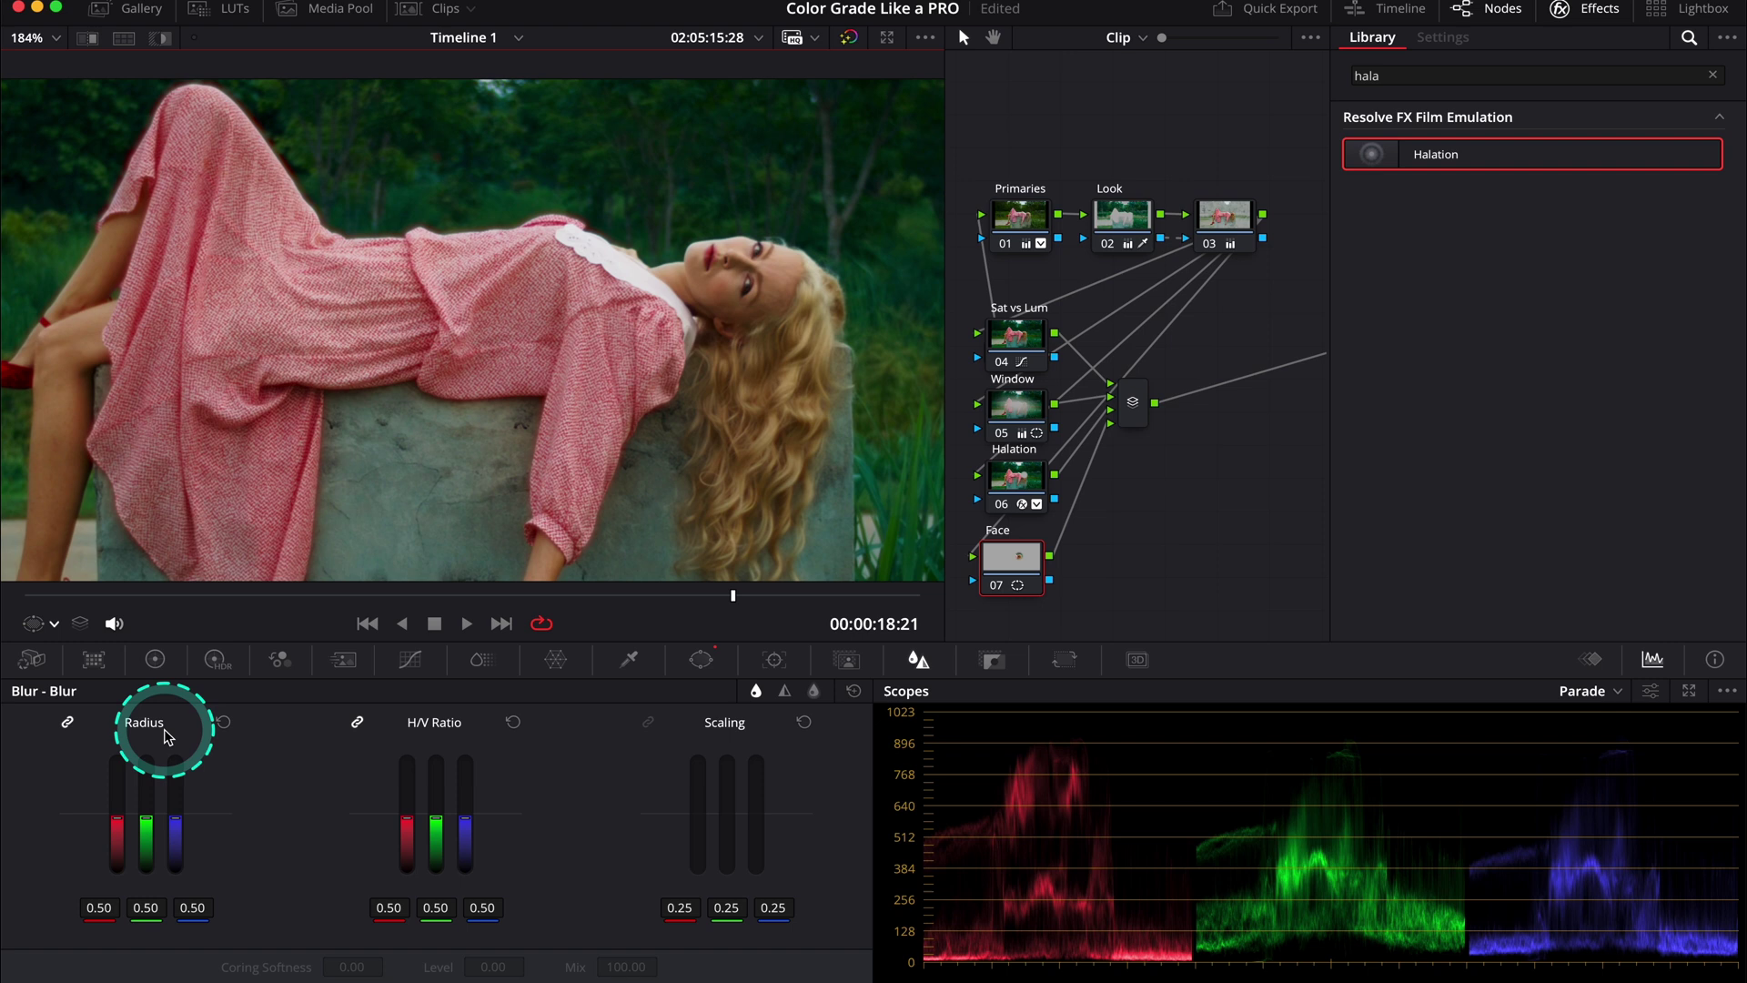
{"action": "left_click_drag", "start_coordinate": [145, 909], "coordinate": [152, 913]}
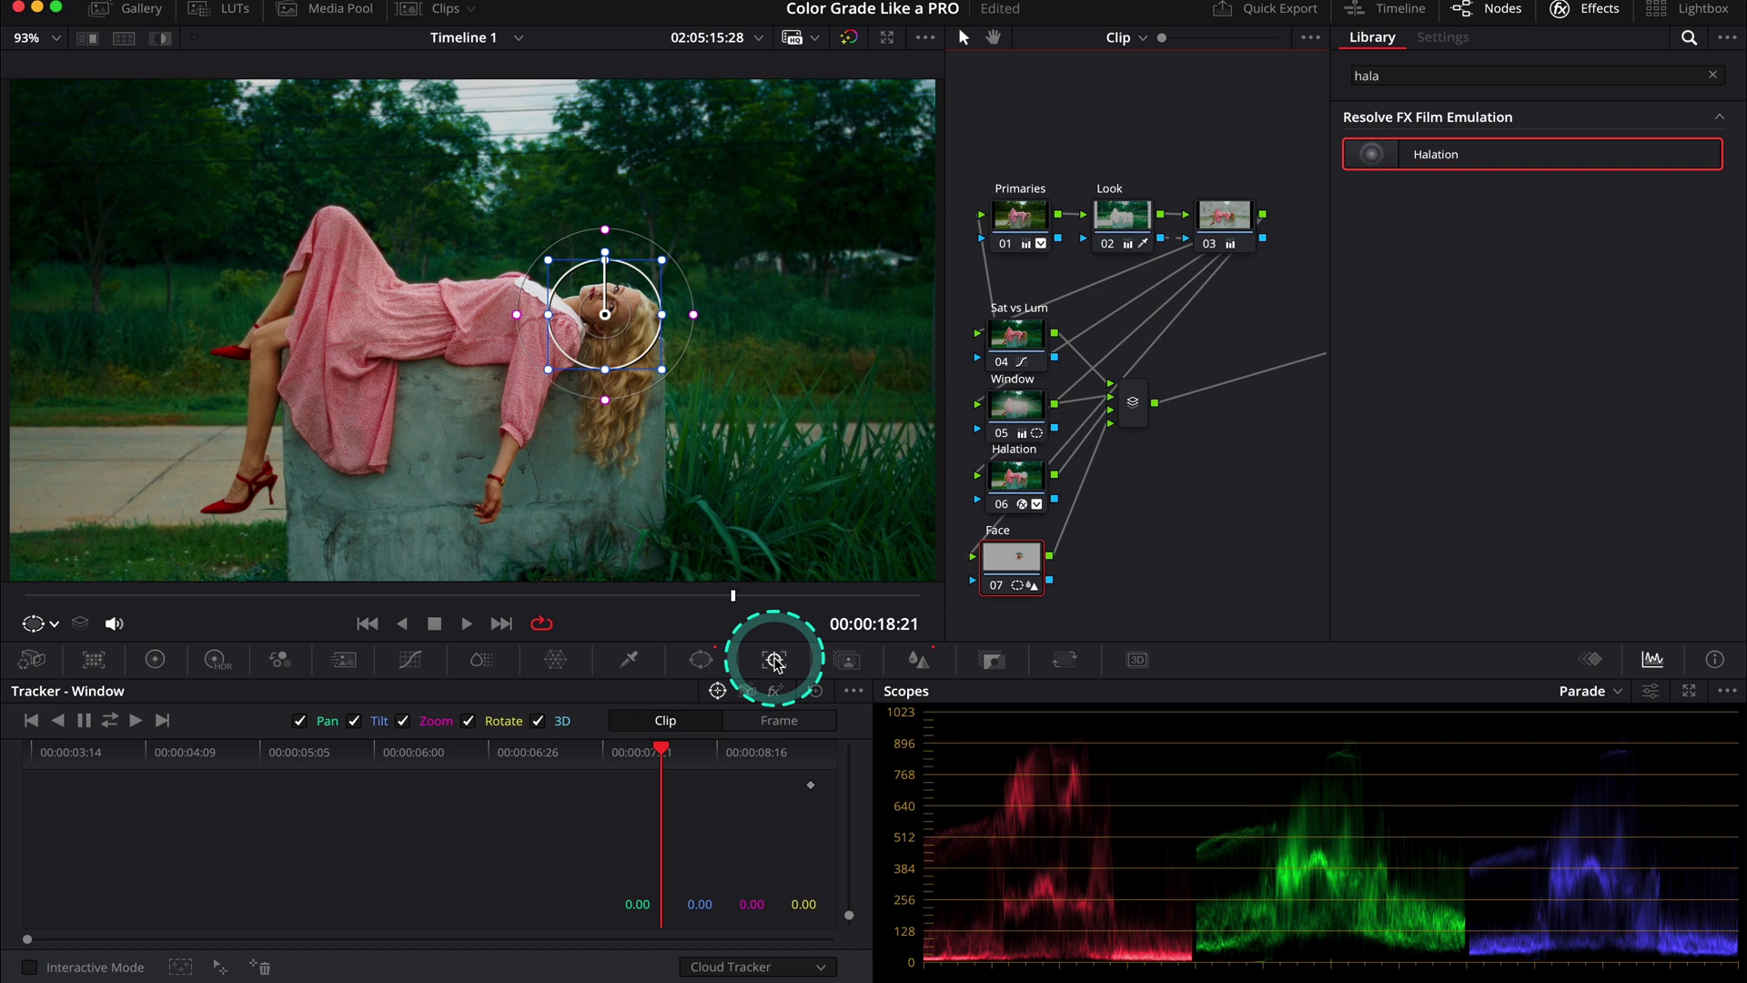
{"action": "left_click", "coordinate": [110, 720]}
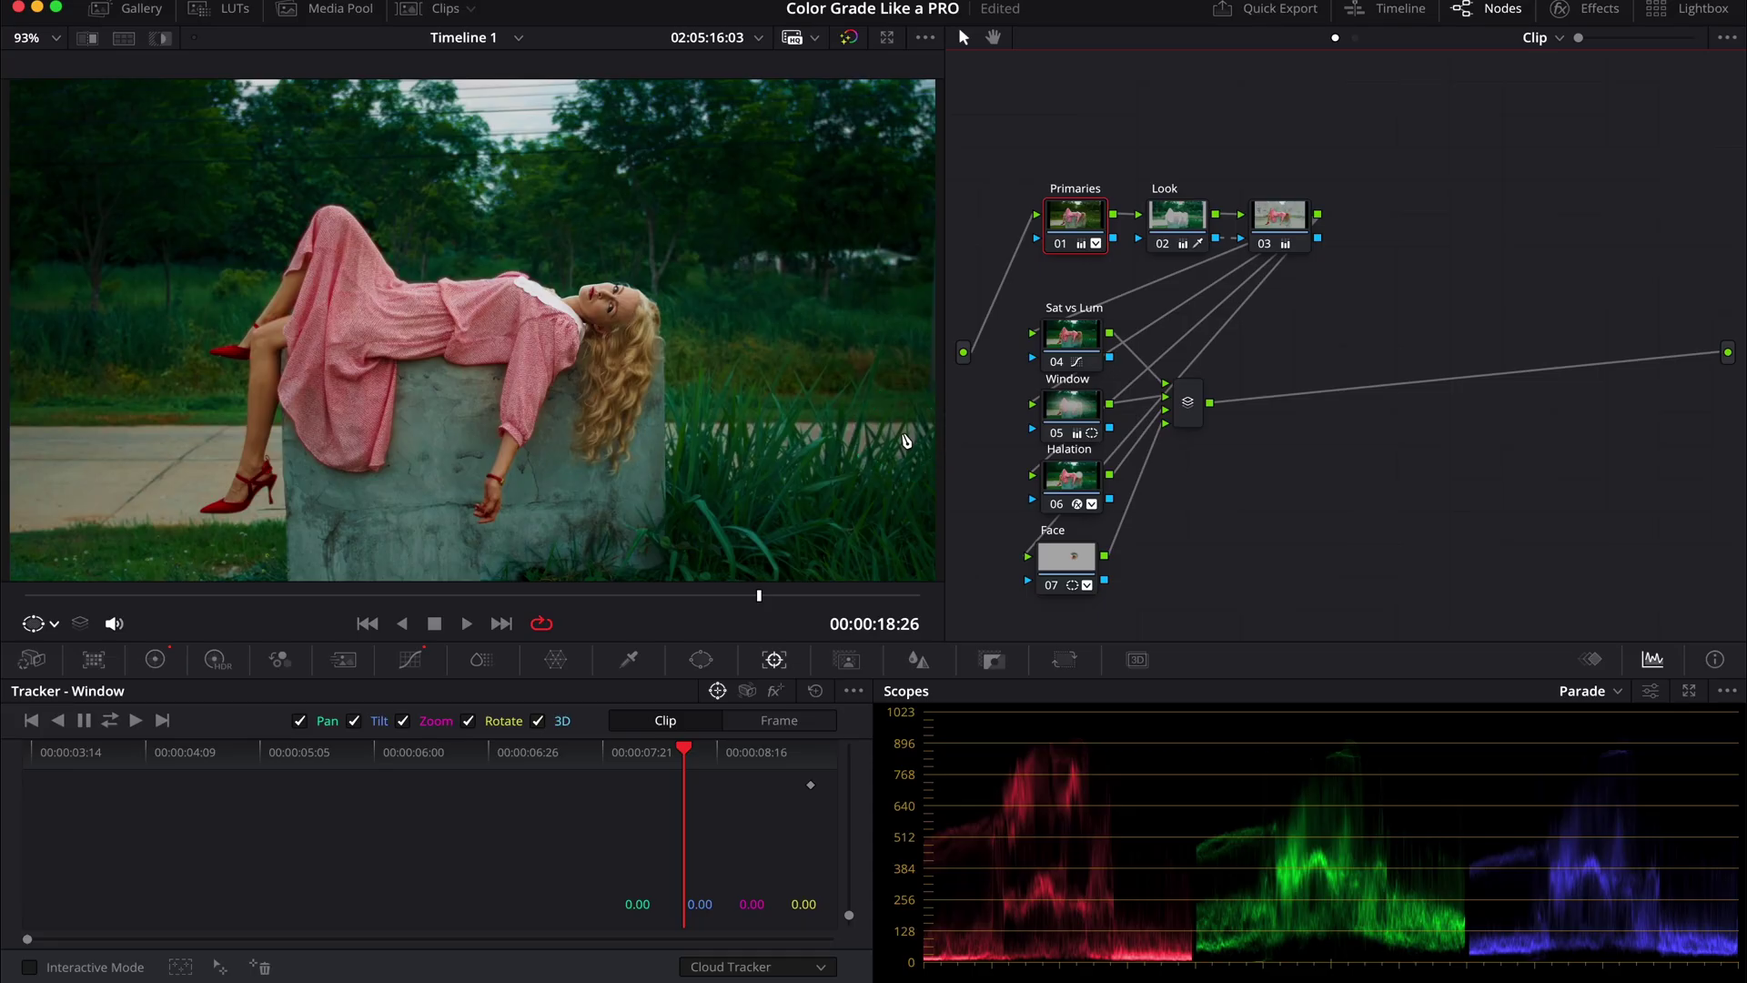
- Add serial node 09 after the Layer Mixer, label it 'Adjustment', and nudge it into place
{"action": "left_click", "coordinate": [1189, 411]}
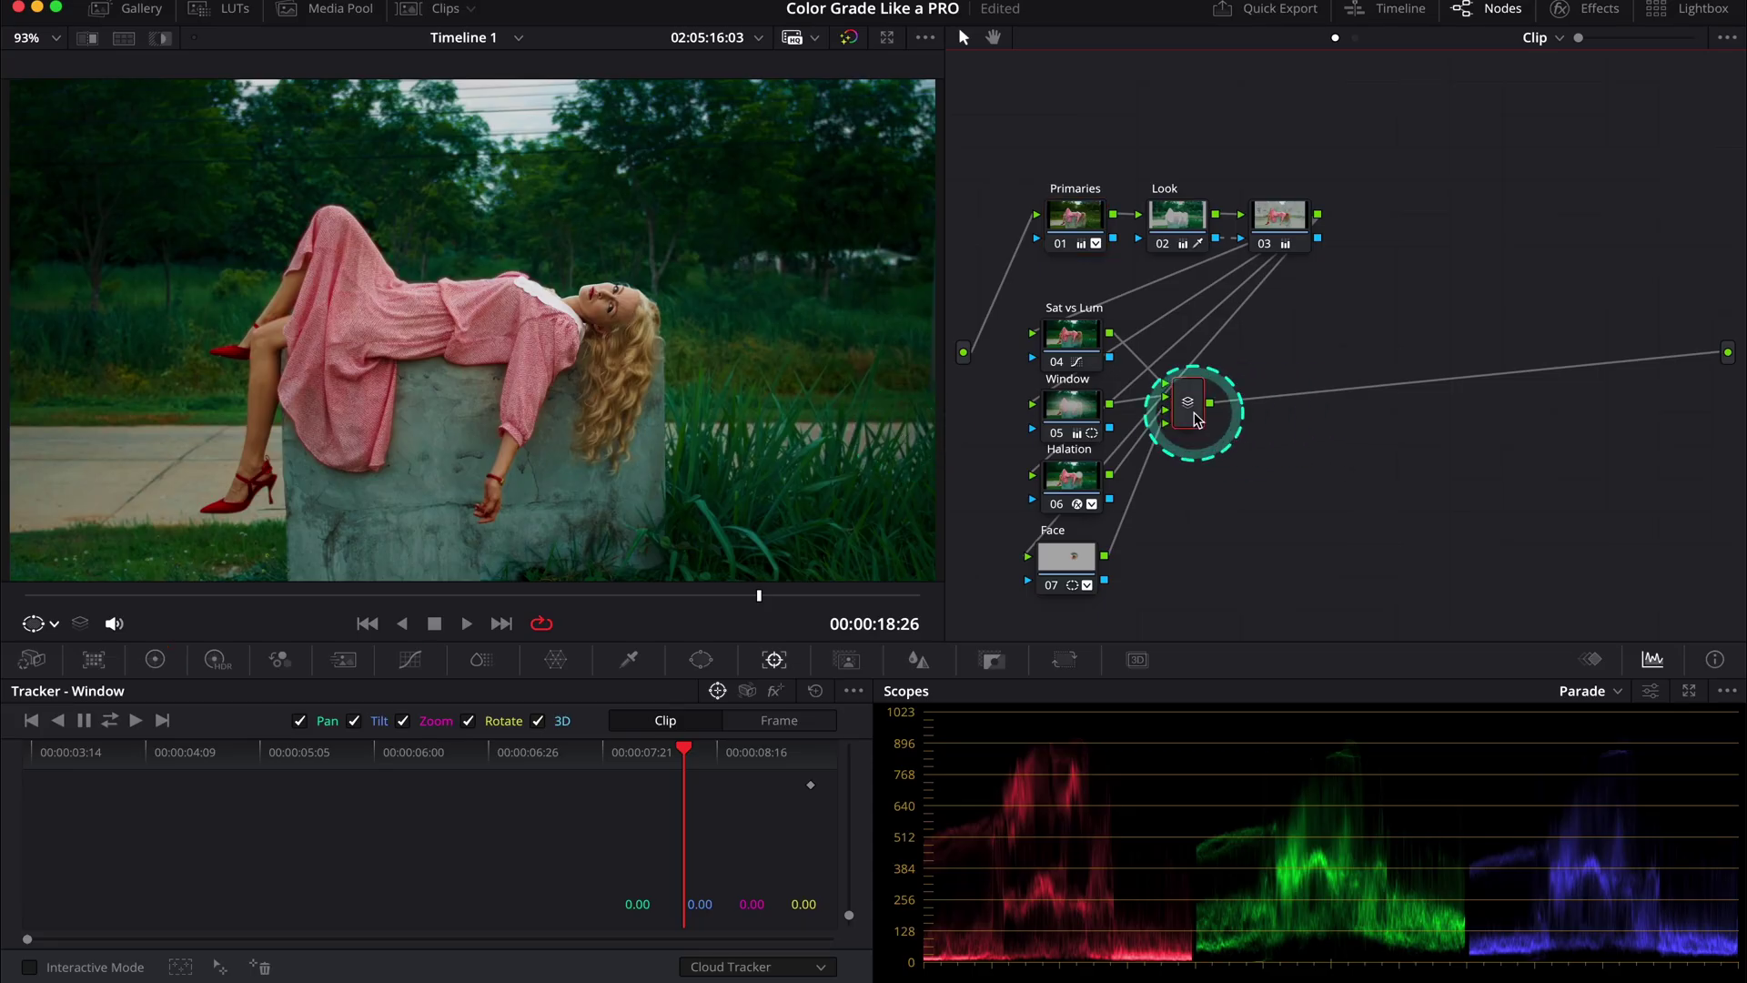
{"action": "key", "text": "alt+s"}
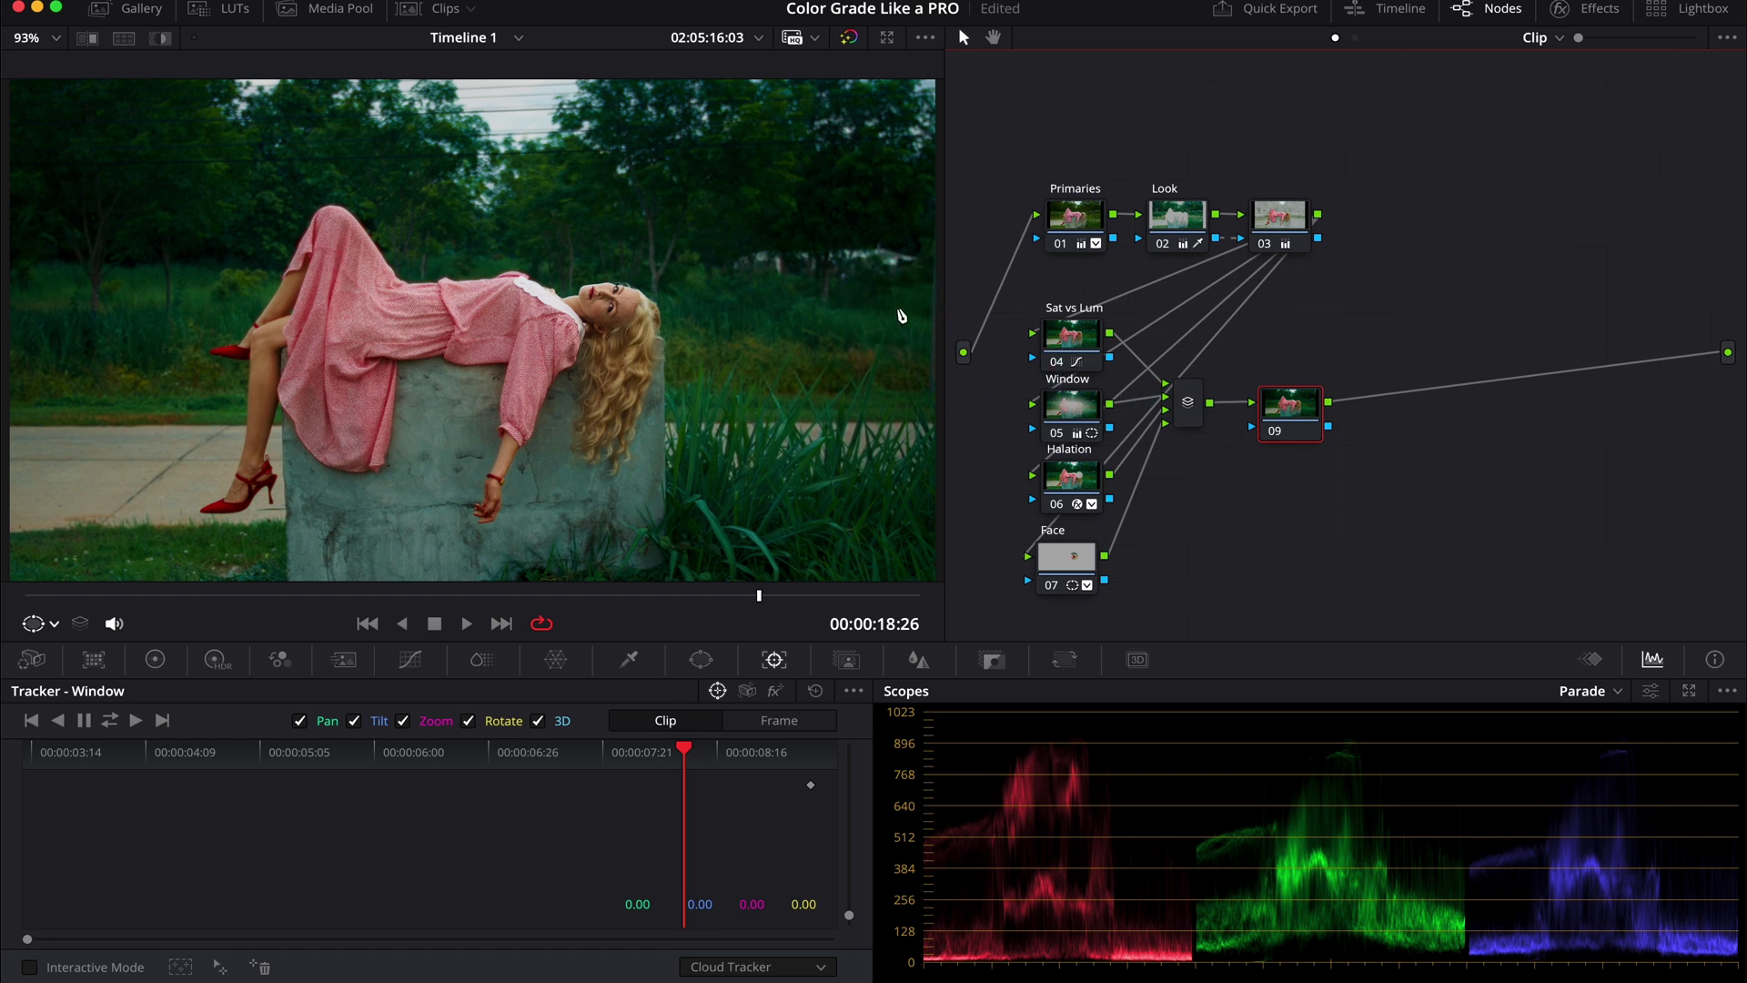
{"action": "left_click", "coordinate": [880, 333]}
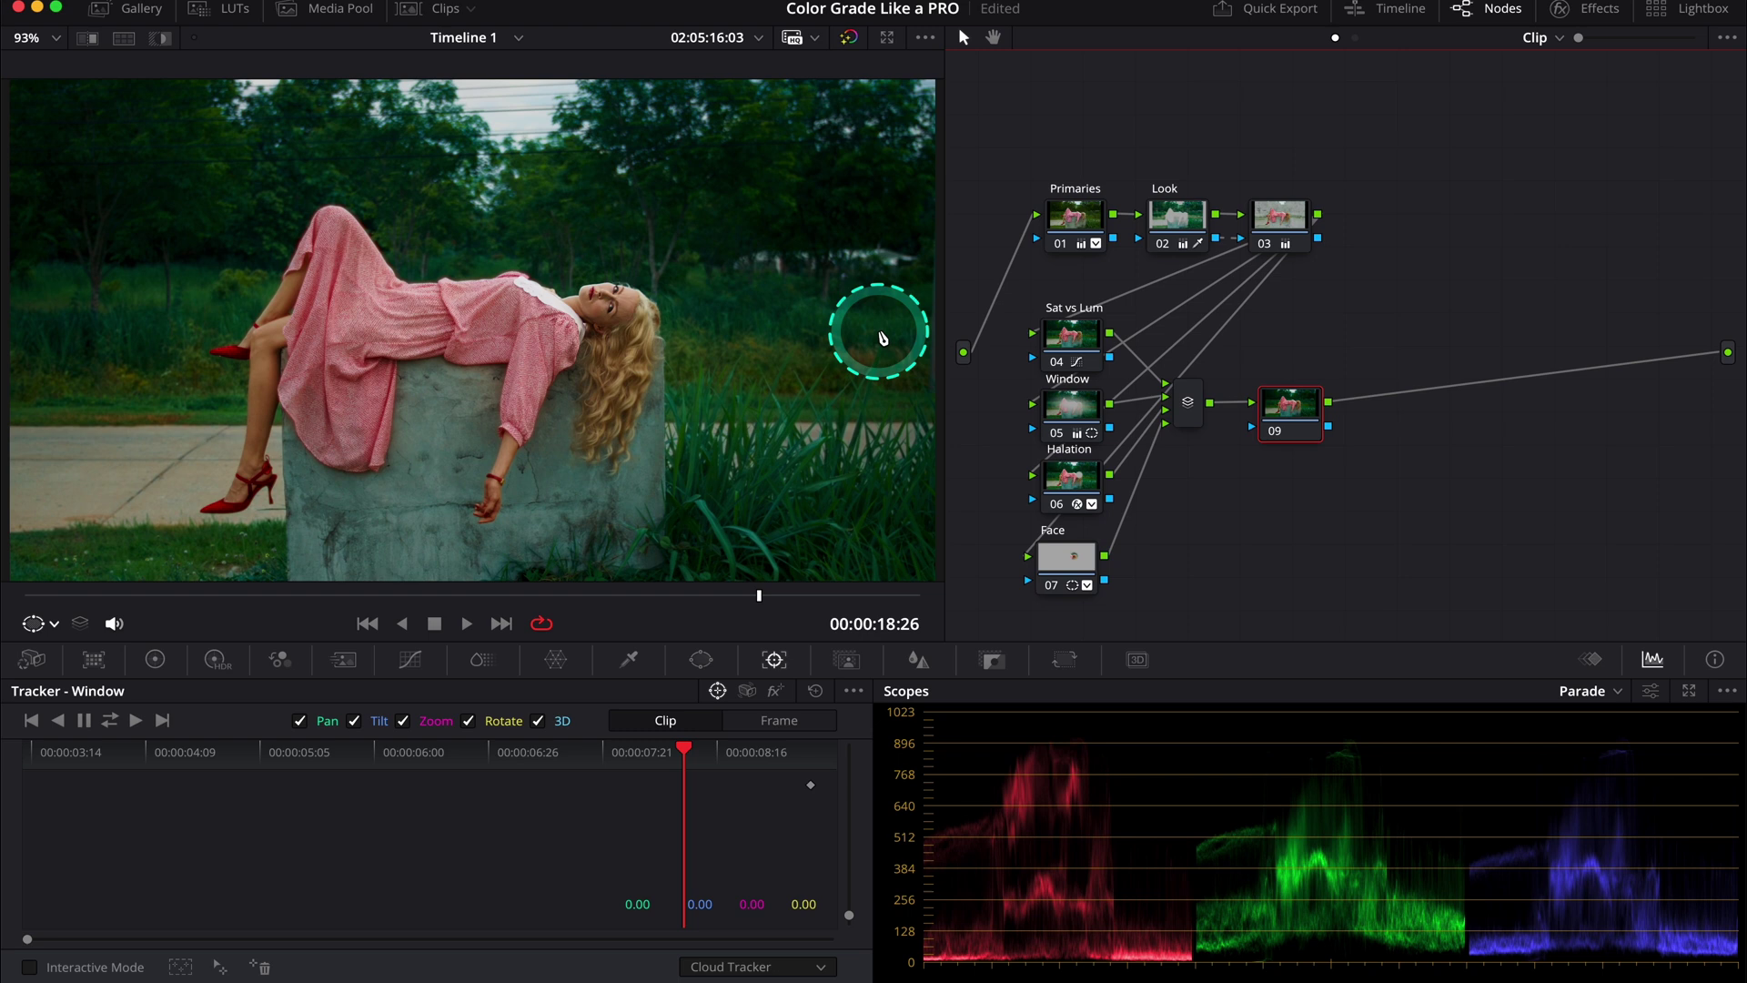
{"action": "right_click", "coordinate": [1311, 419]}
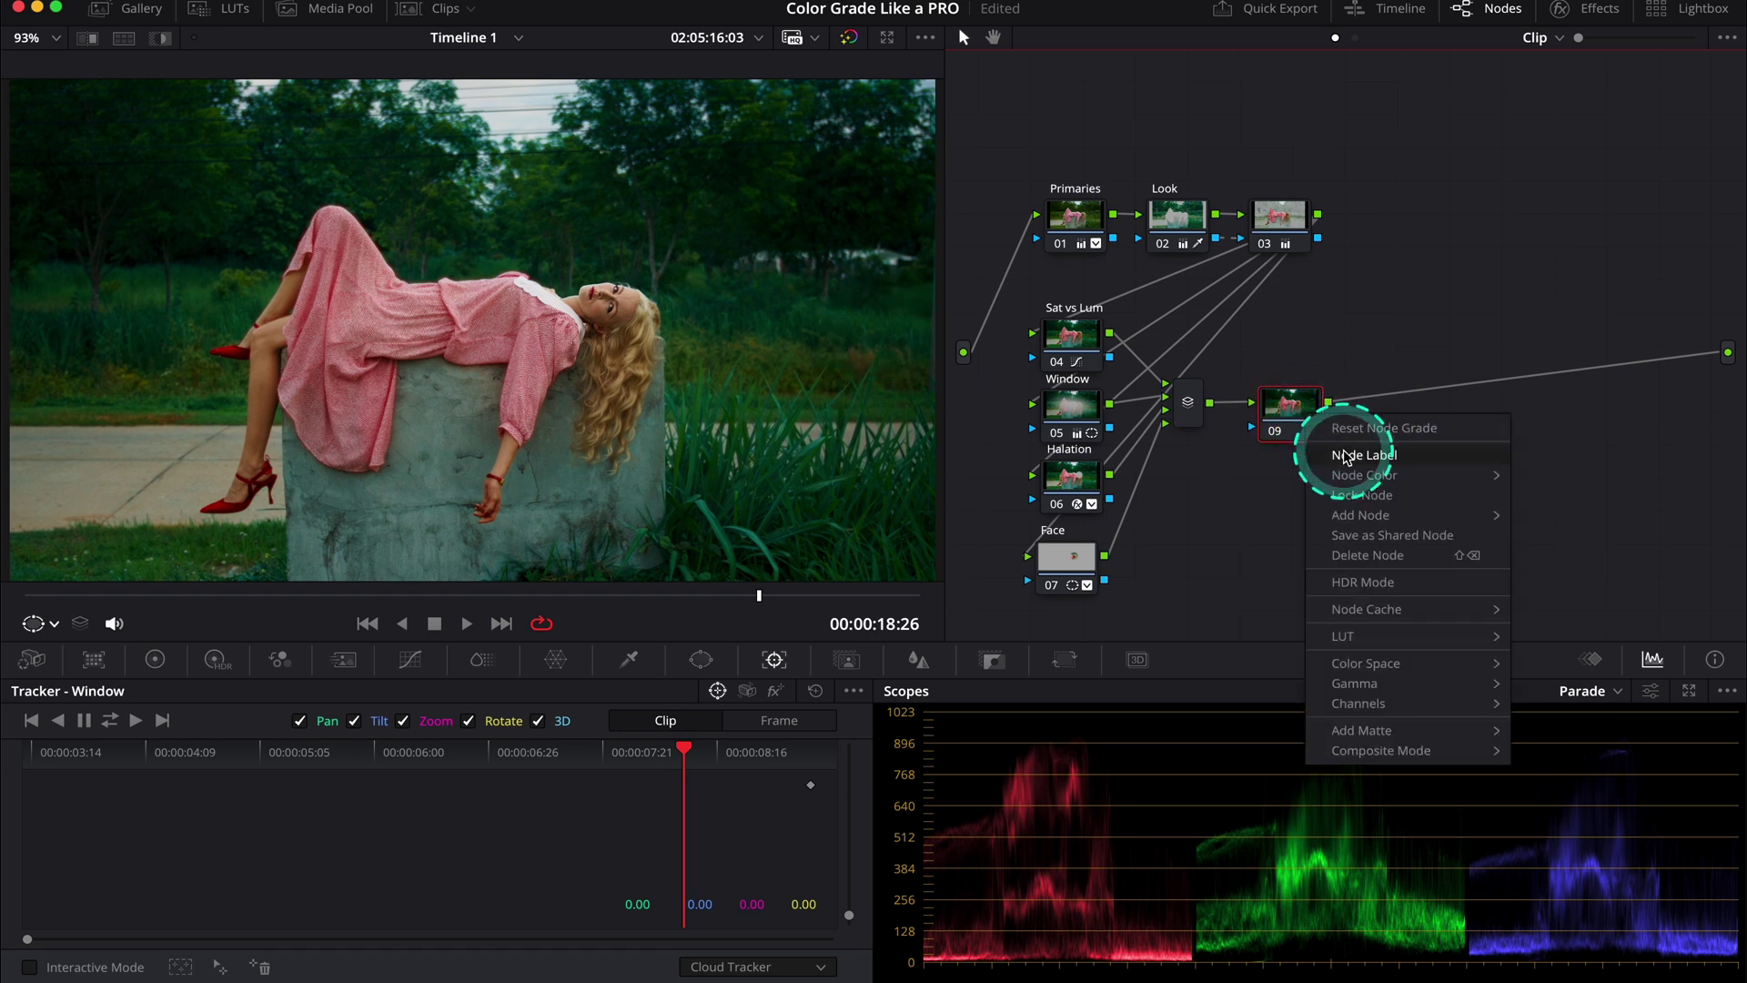
{"action": "left_click", "coordinate": [1346, 456]}
{"action": "type", "text": "A"}
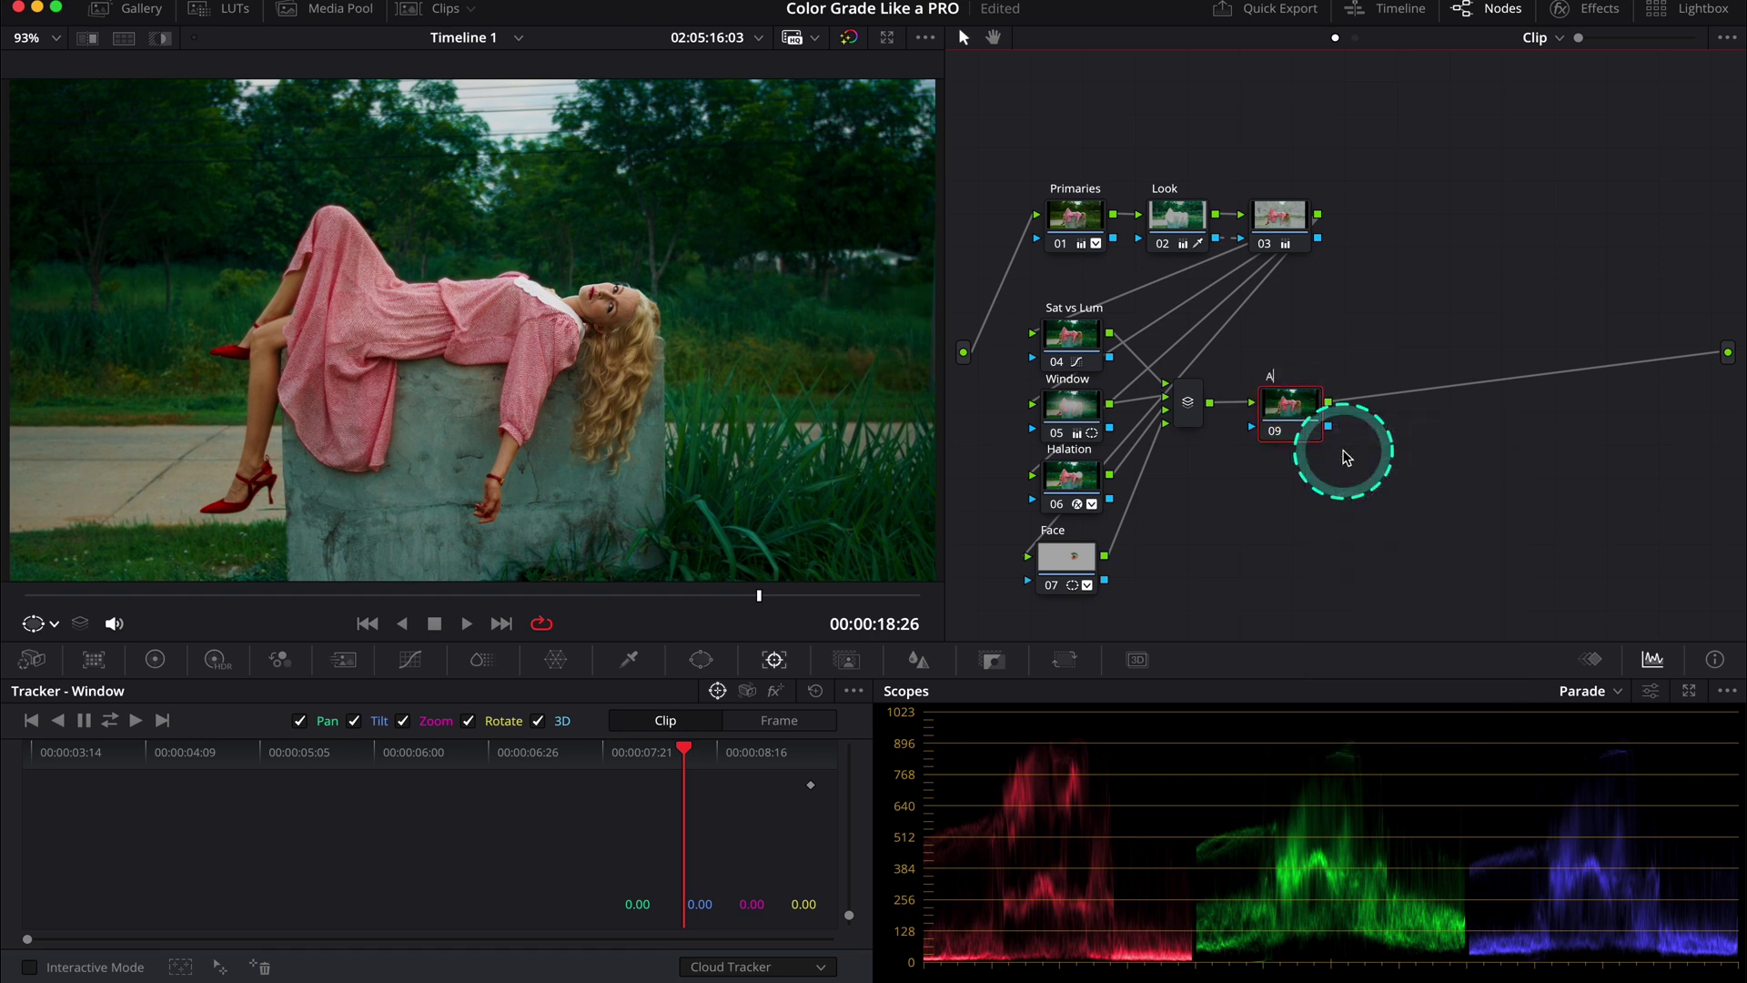
{"action": "type", "text": "djustm..."}
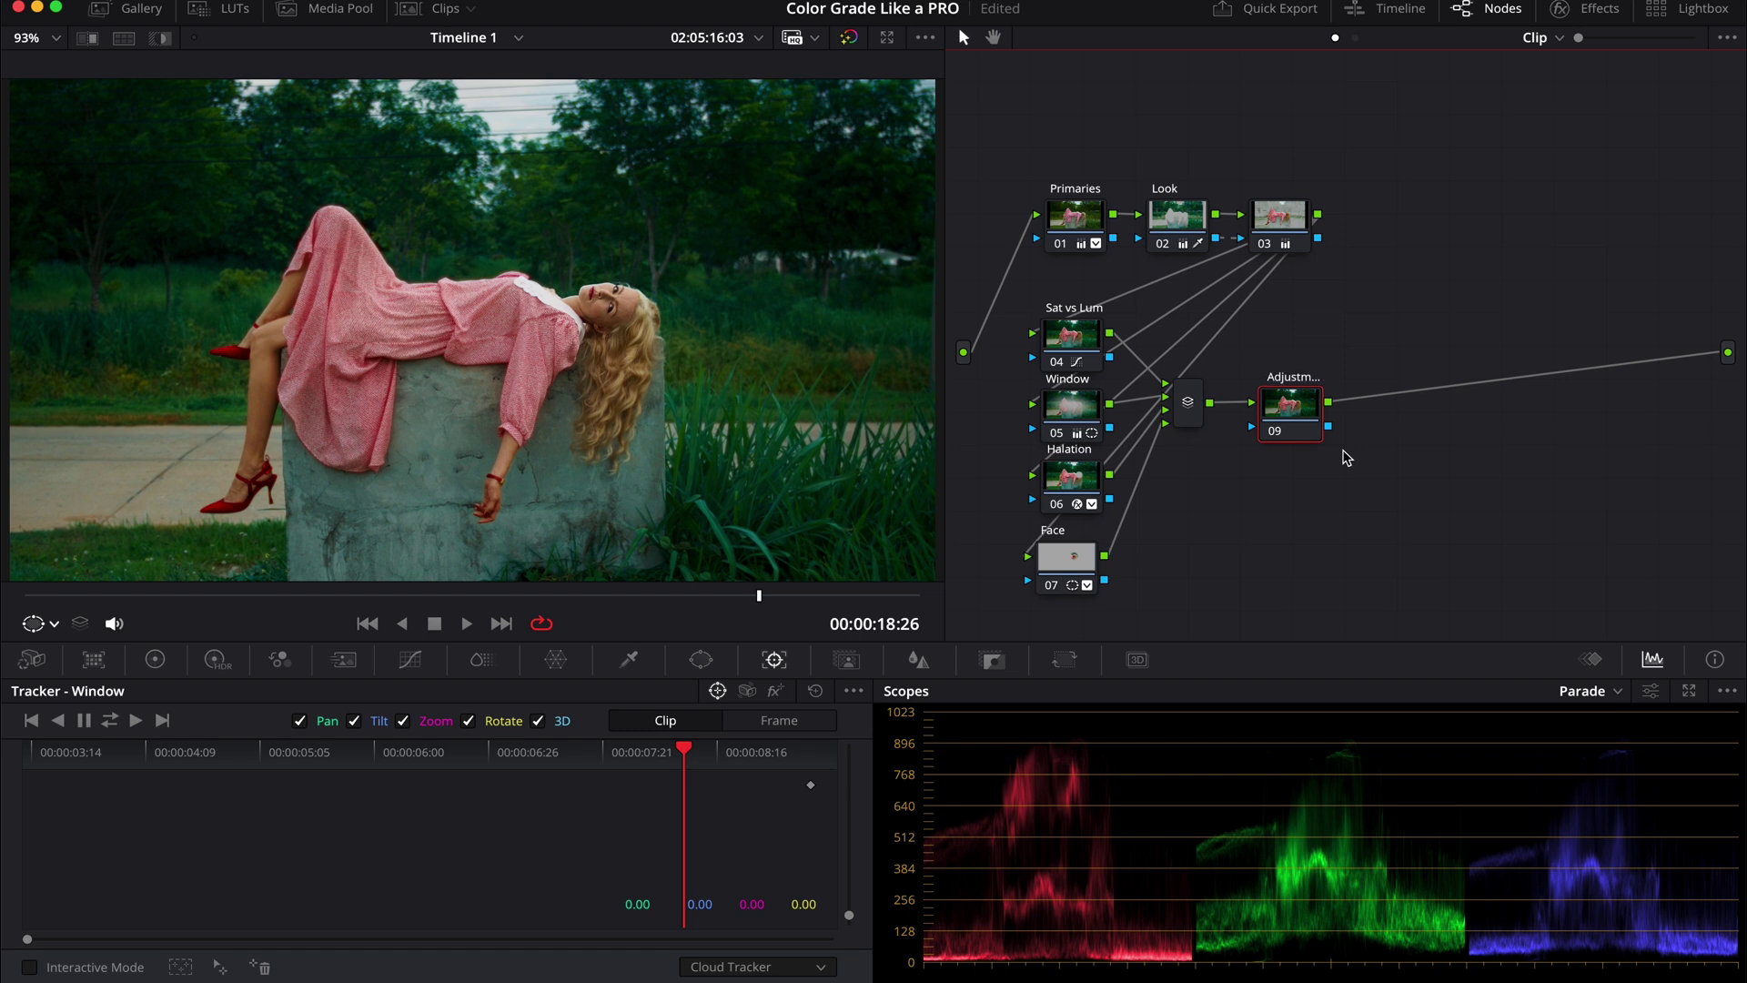
{"action": "left_click_drag", "start_coordinate": [1294, 422], "coordinate": [1278, 414]}
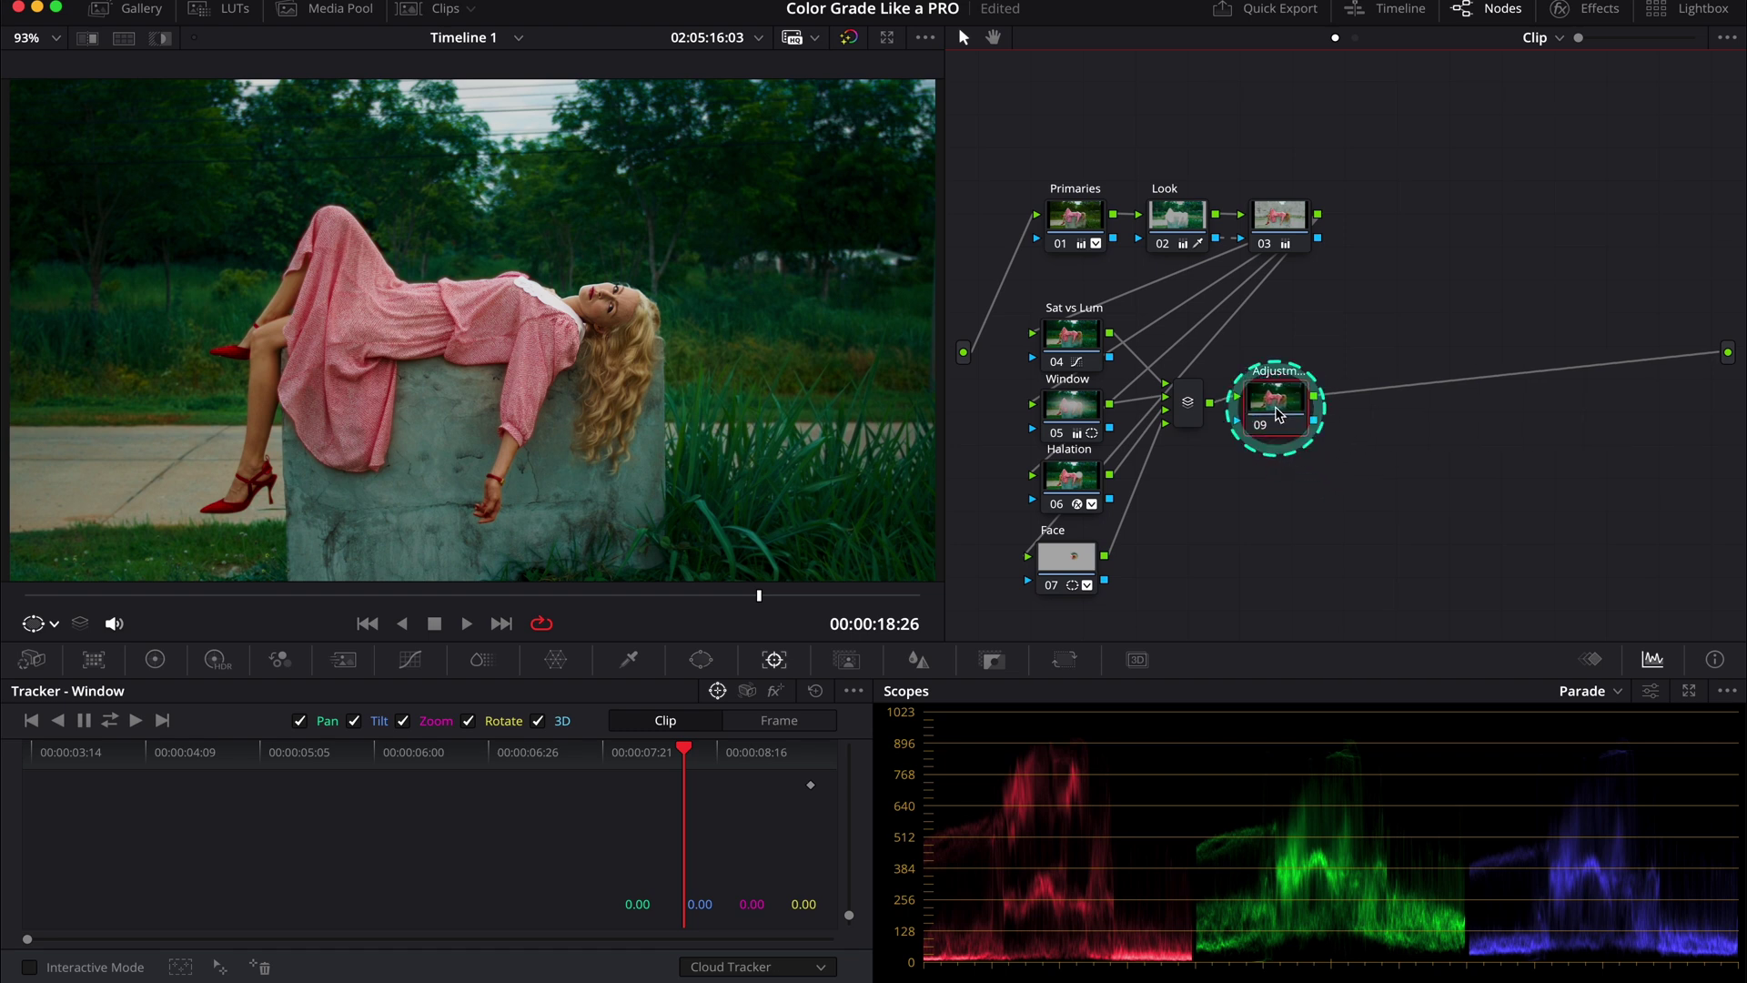
{"action": "left_click", "coordinate": [1112, 303]}
{"action": "left_click", "coordinate": [837, 248]}
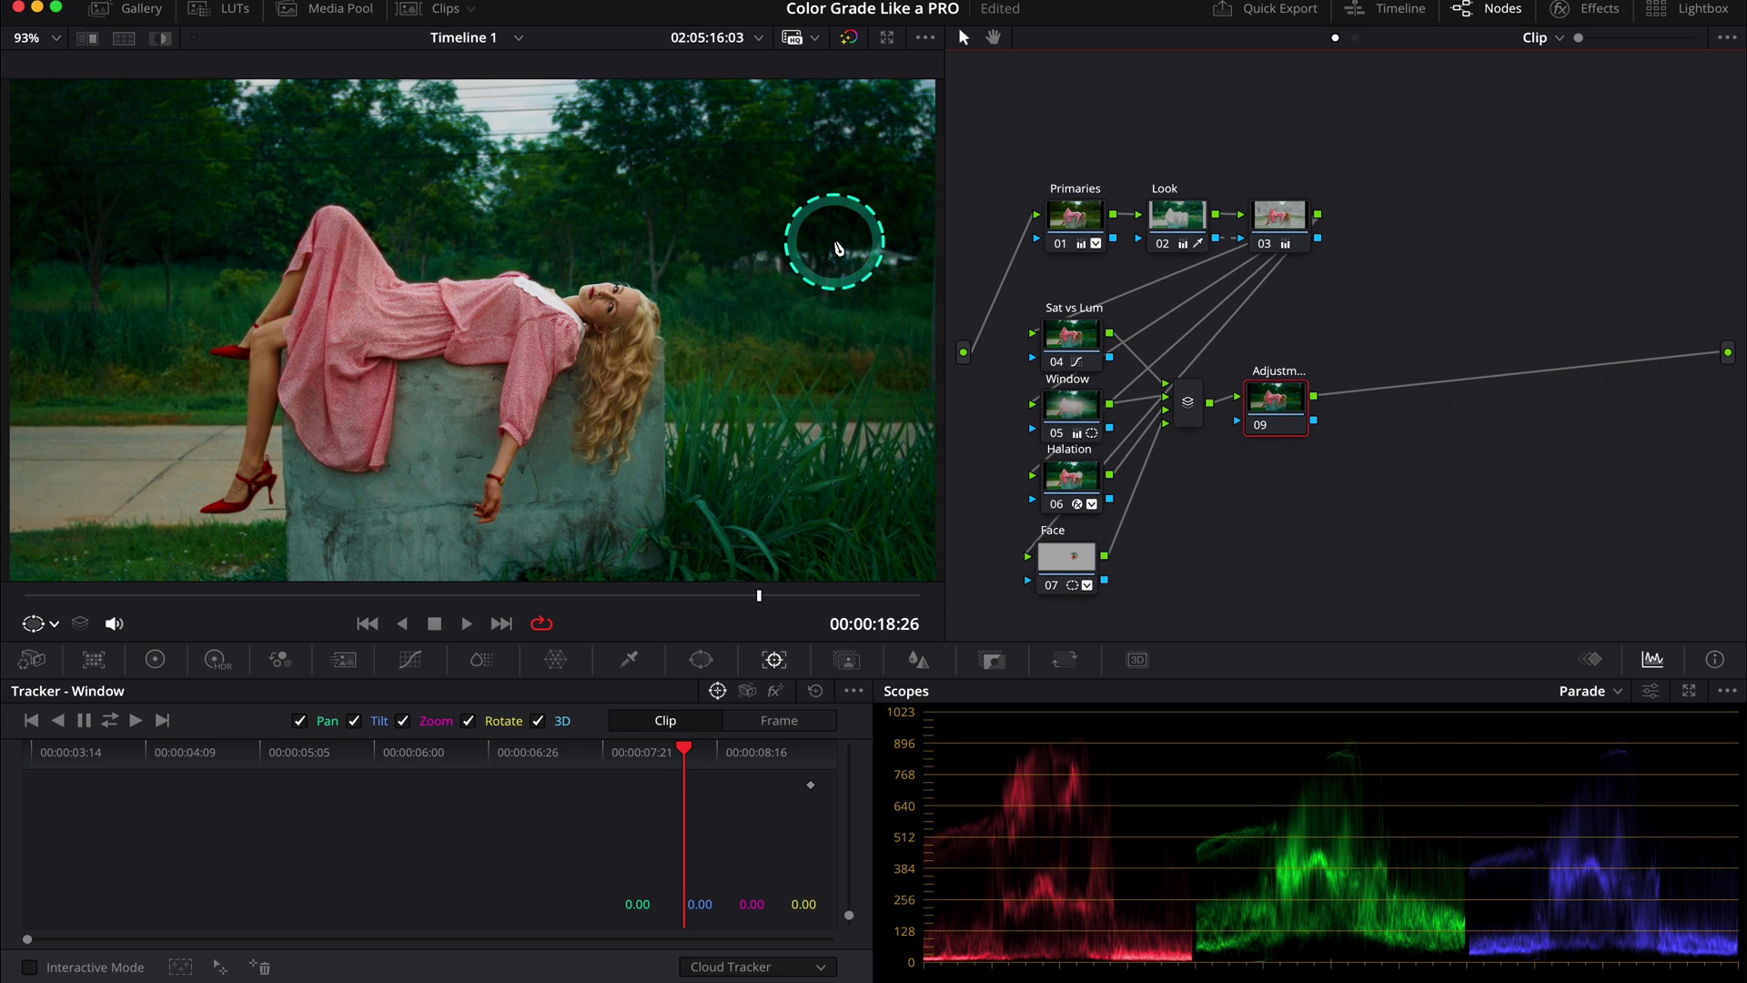
- Search the effects for 'film' and apply Film Look Creator to node 09
{"action": "left_click", "coordinate": [1579, 11]}
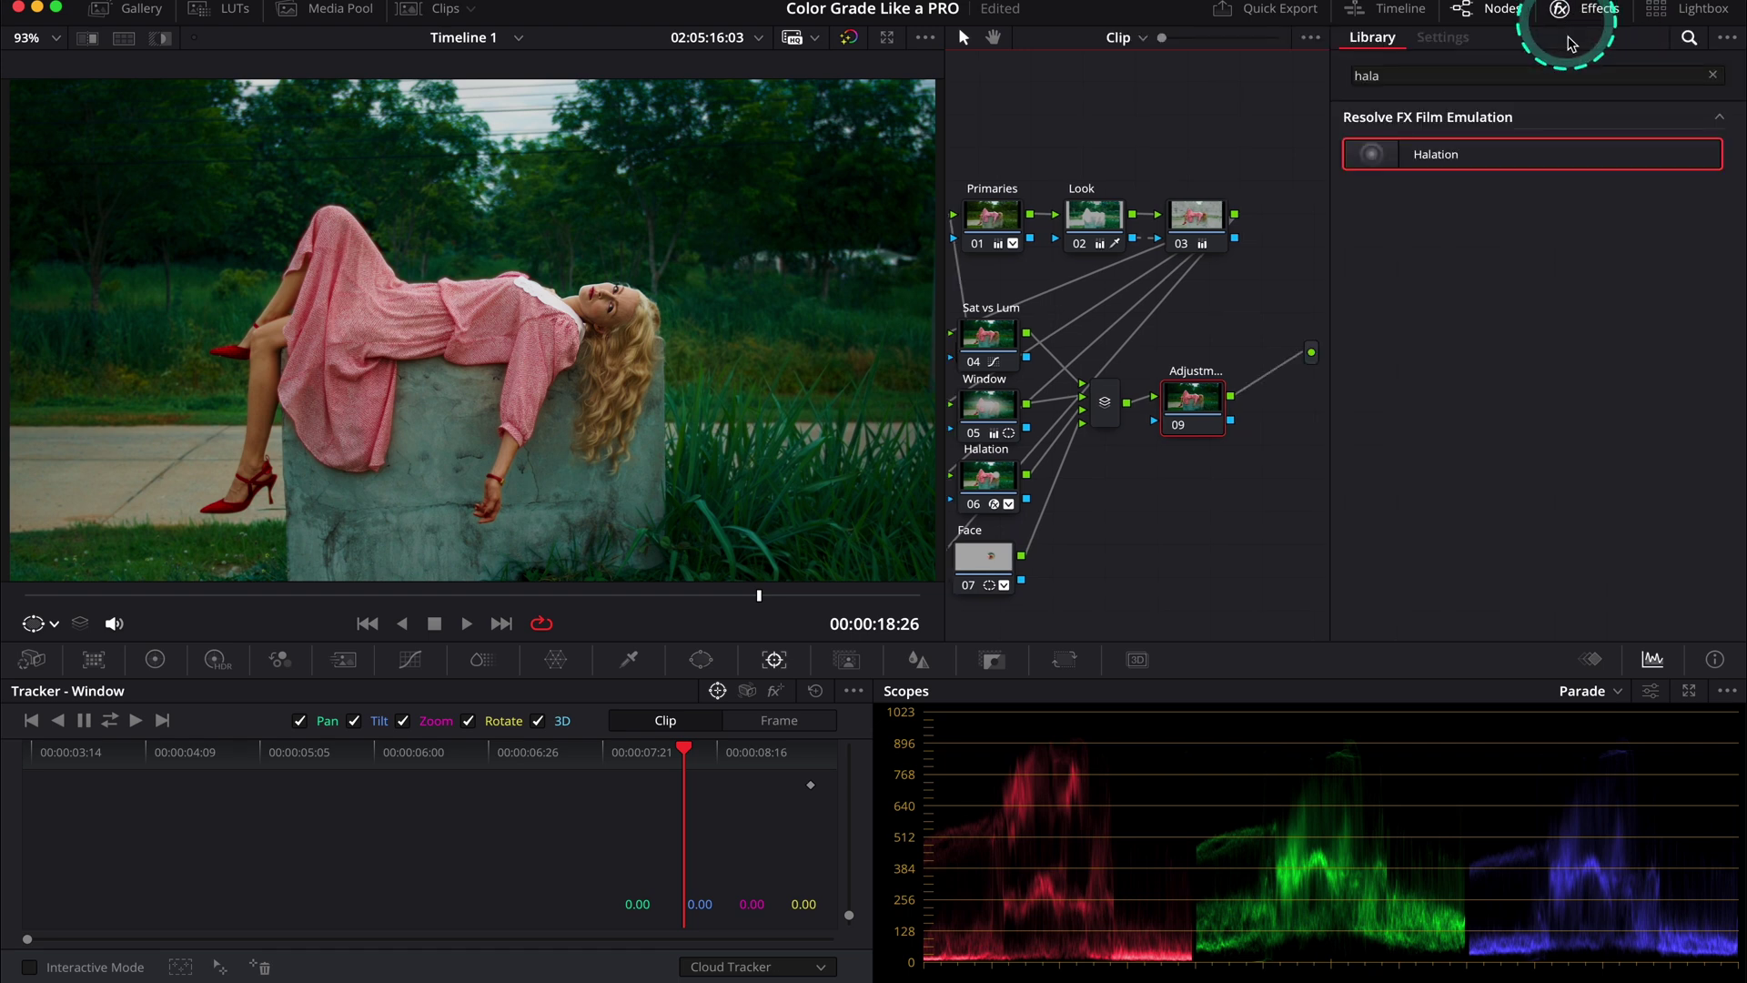
{"action": "double_click", "coordinate": [1526, 78]}
{"action": "type", "text": "film"}
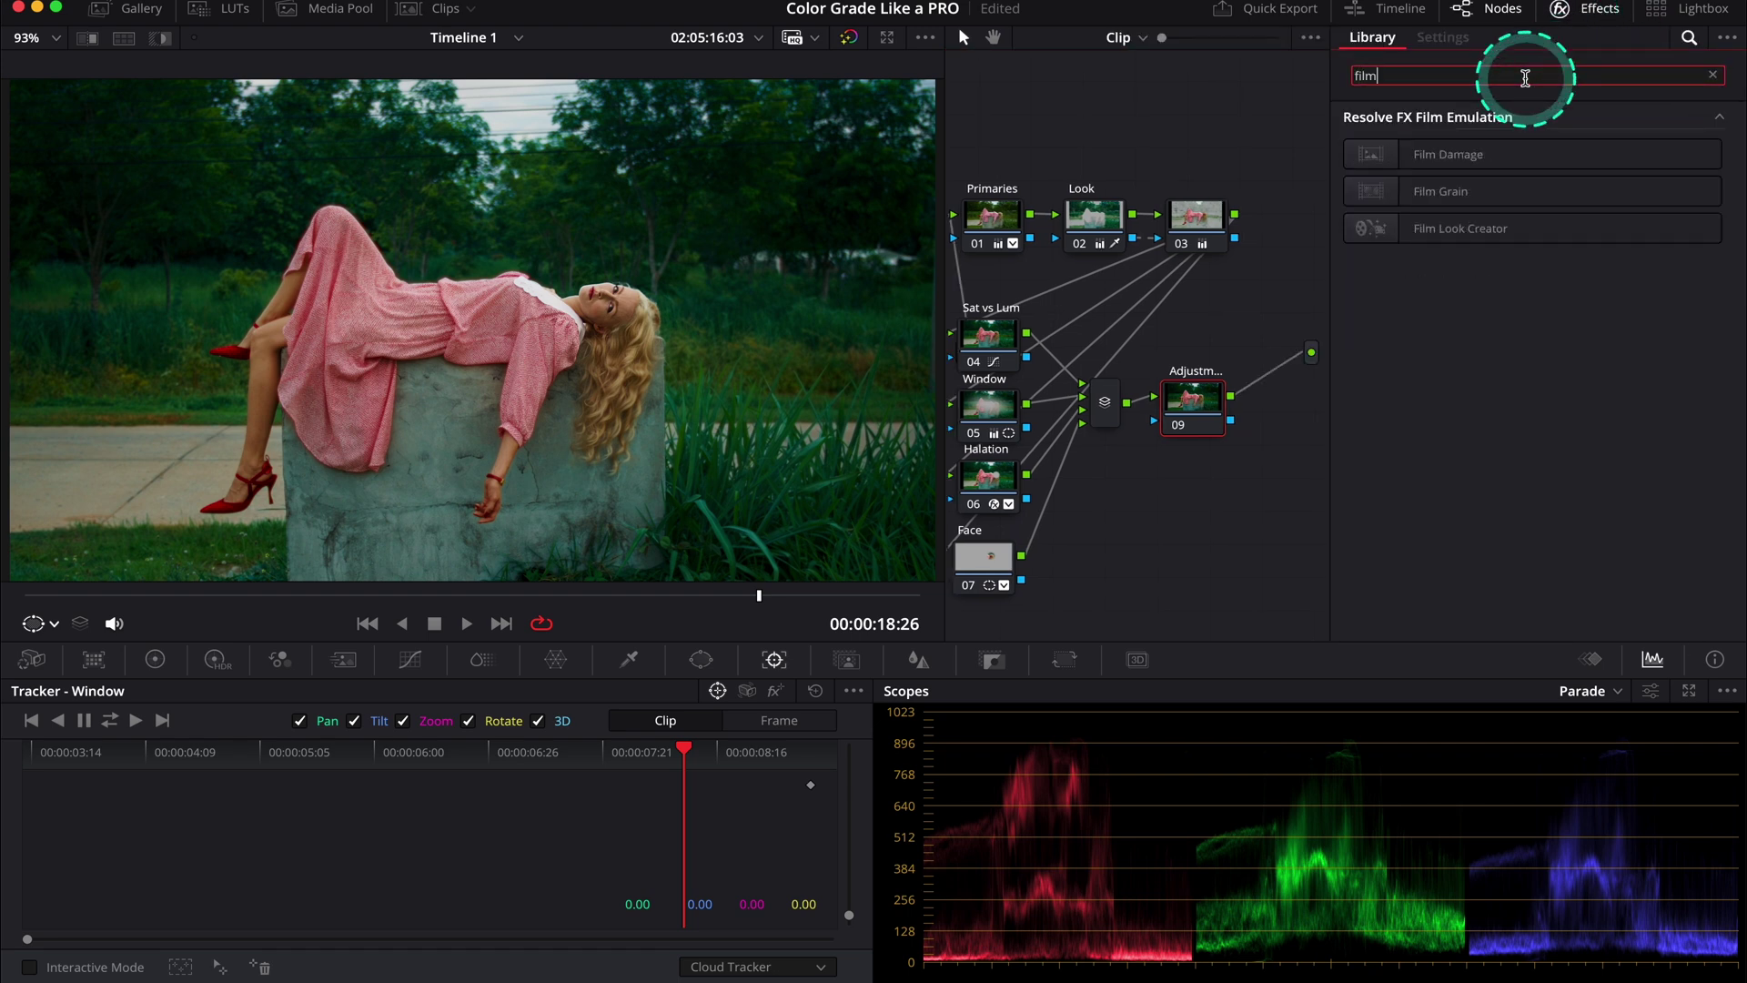
{"action": "left_click_drag", "start_coordinate": [1374, 229], "coordinate": [1200, 431]}
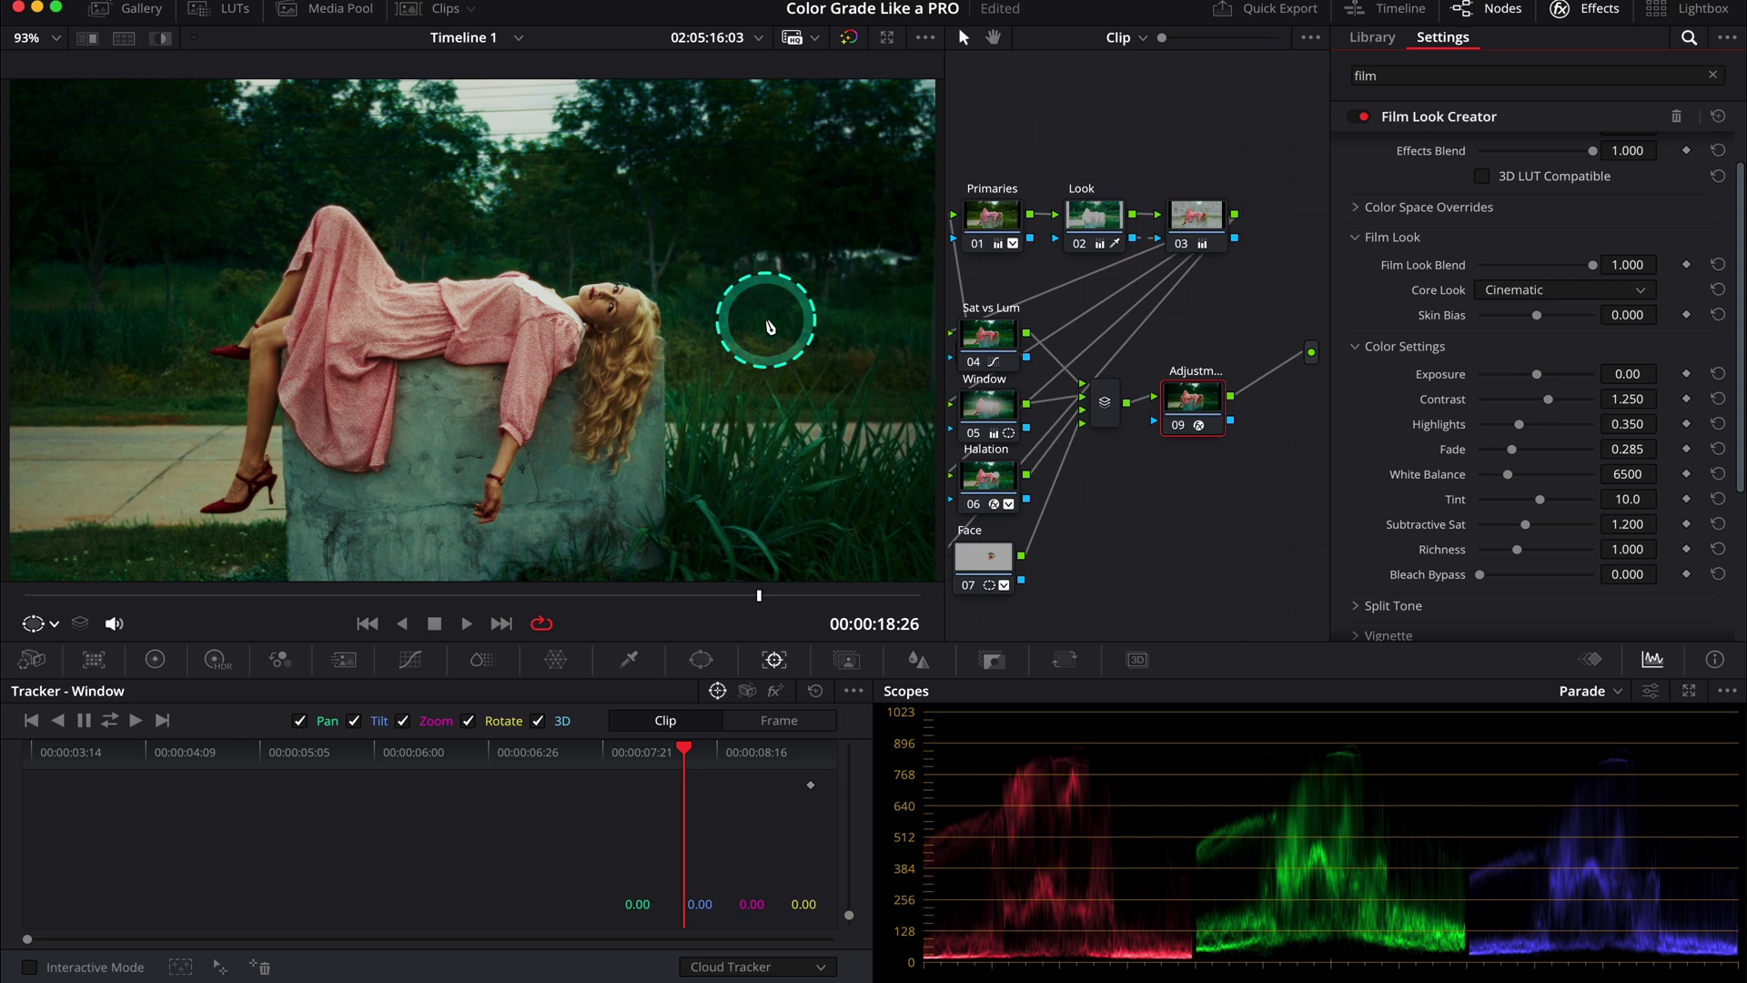
- Set the Film Look Creator preset to Clean Slate and tick Enable Split Tone
{"action": "scroll", "coordinate": [1467, 244], "scroll_direction": "up", "scroll_amount": 1}
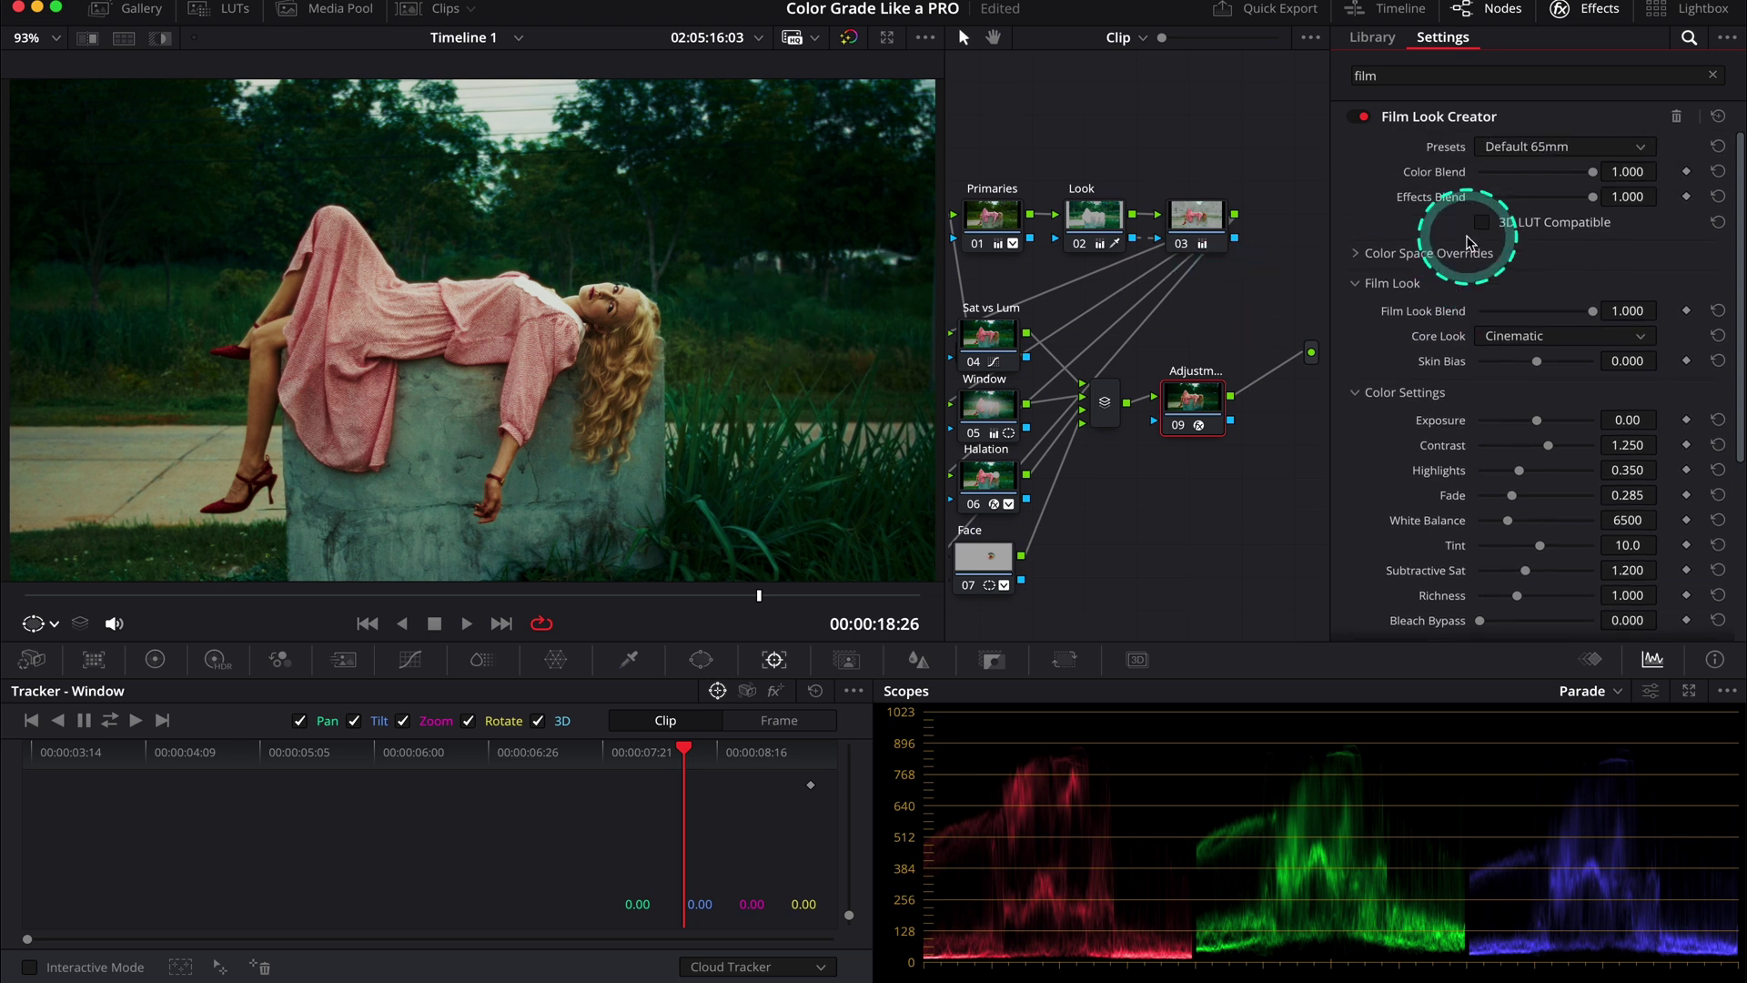
{"action": "left_click", "coordinate": [1595, 147]}
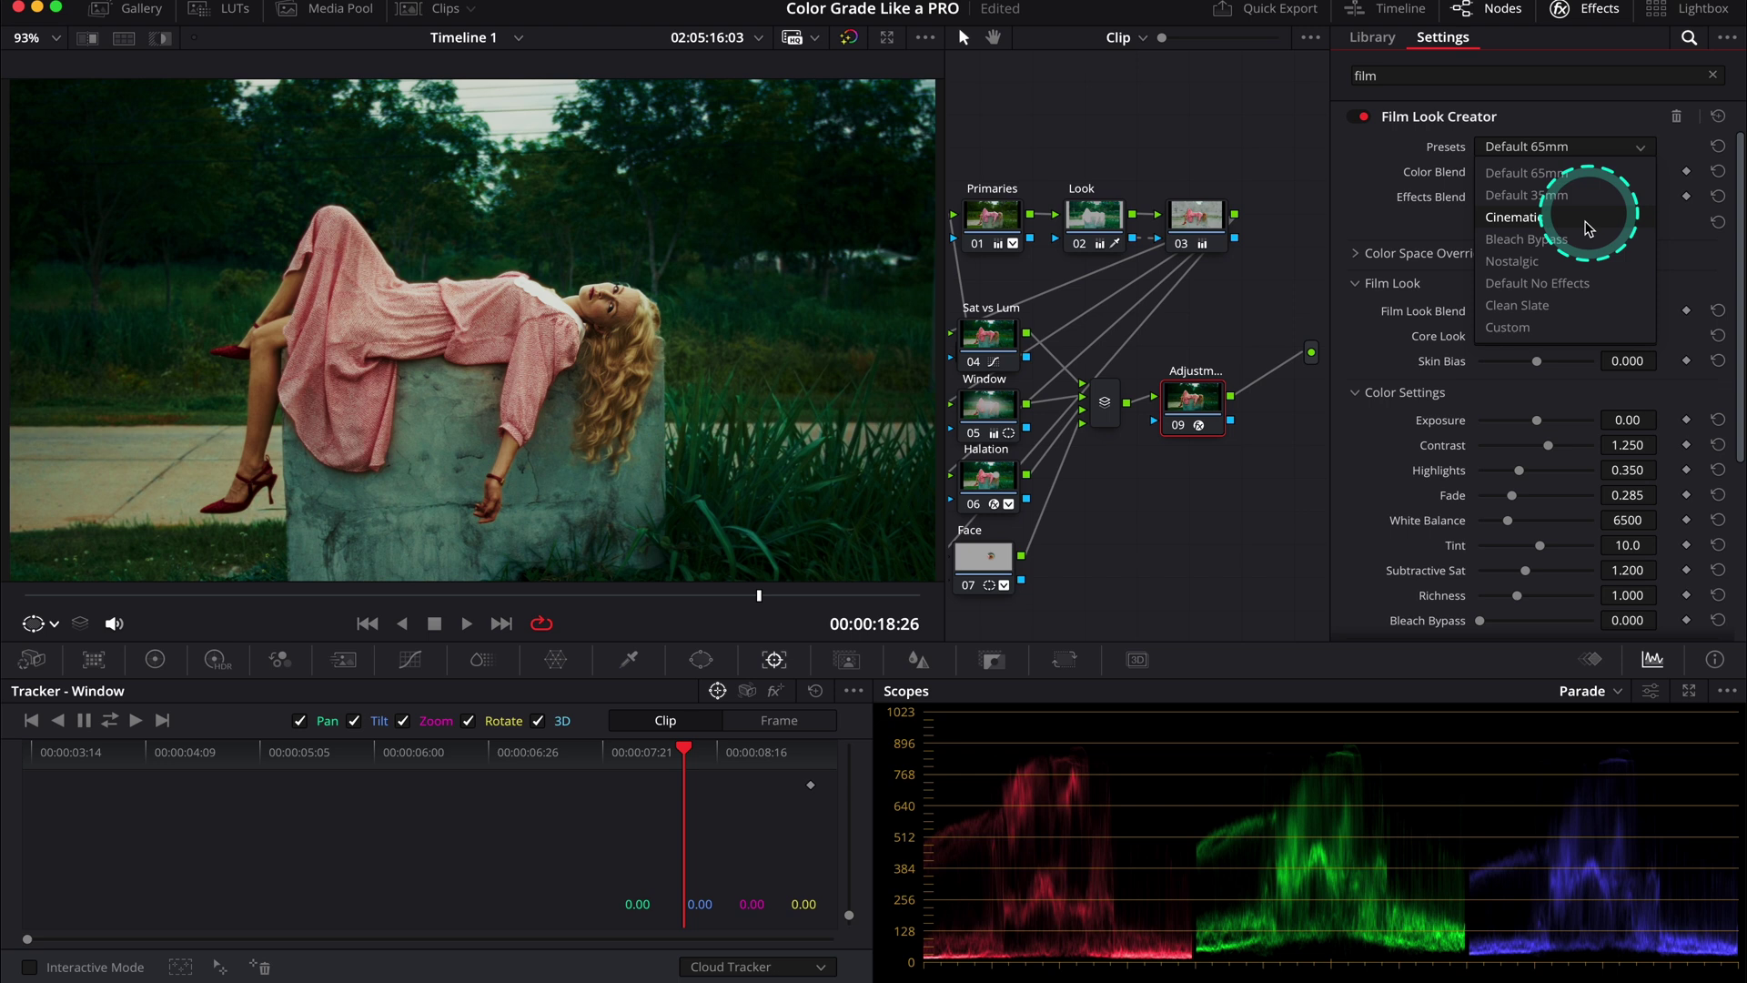
{"action": "left_click", "coordinate": [1547, 305]}
{"action": "scroll", "coordinate": [1546, 400], "scroll_direction": "down", "scroll_amount": 3}
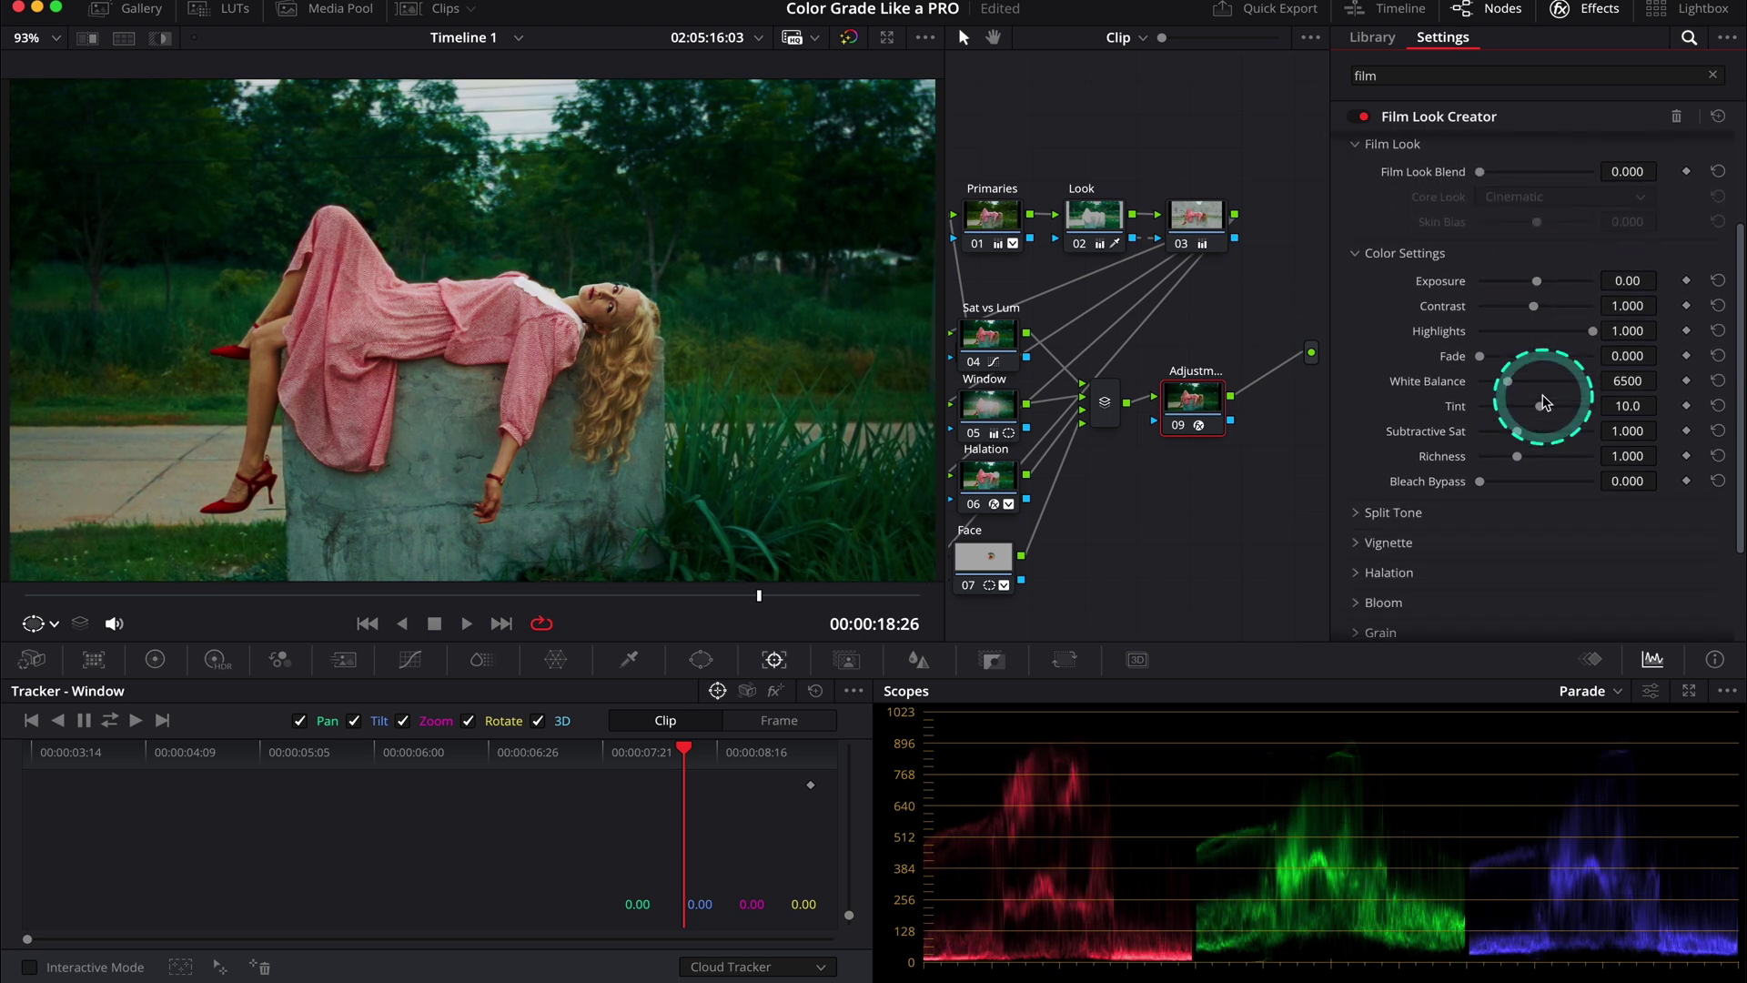
{"action": "scroll", "coordinate": [1544, 402], "scroll_direction": "down", "scroll_amount": 3}
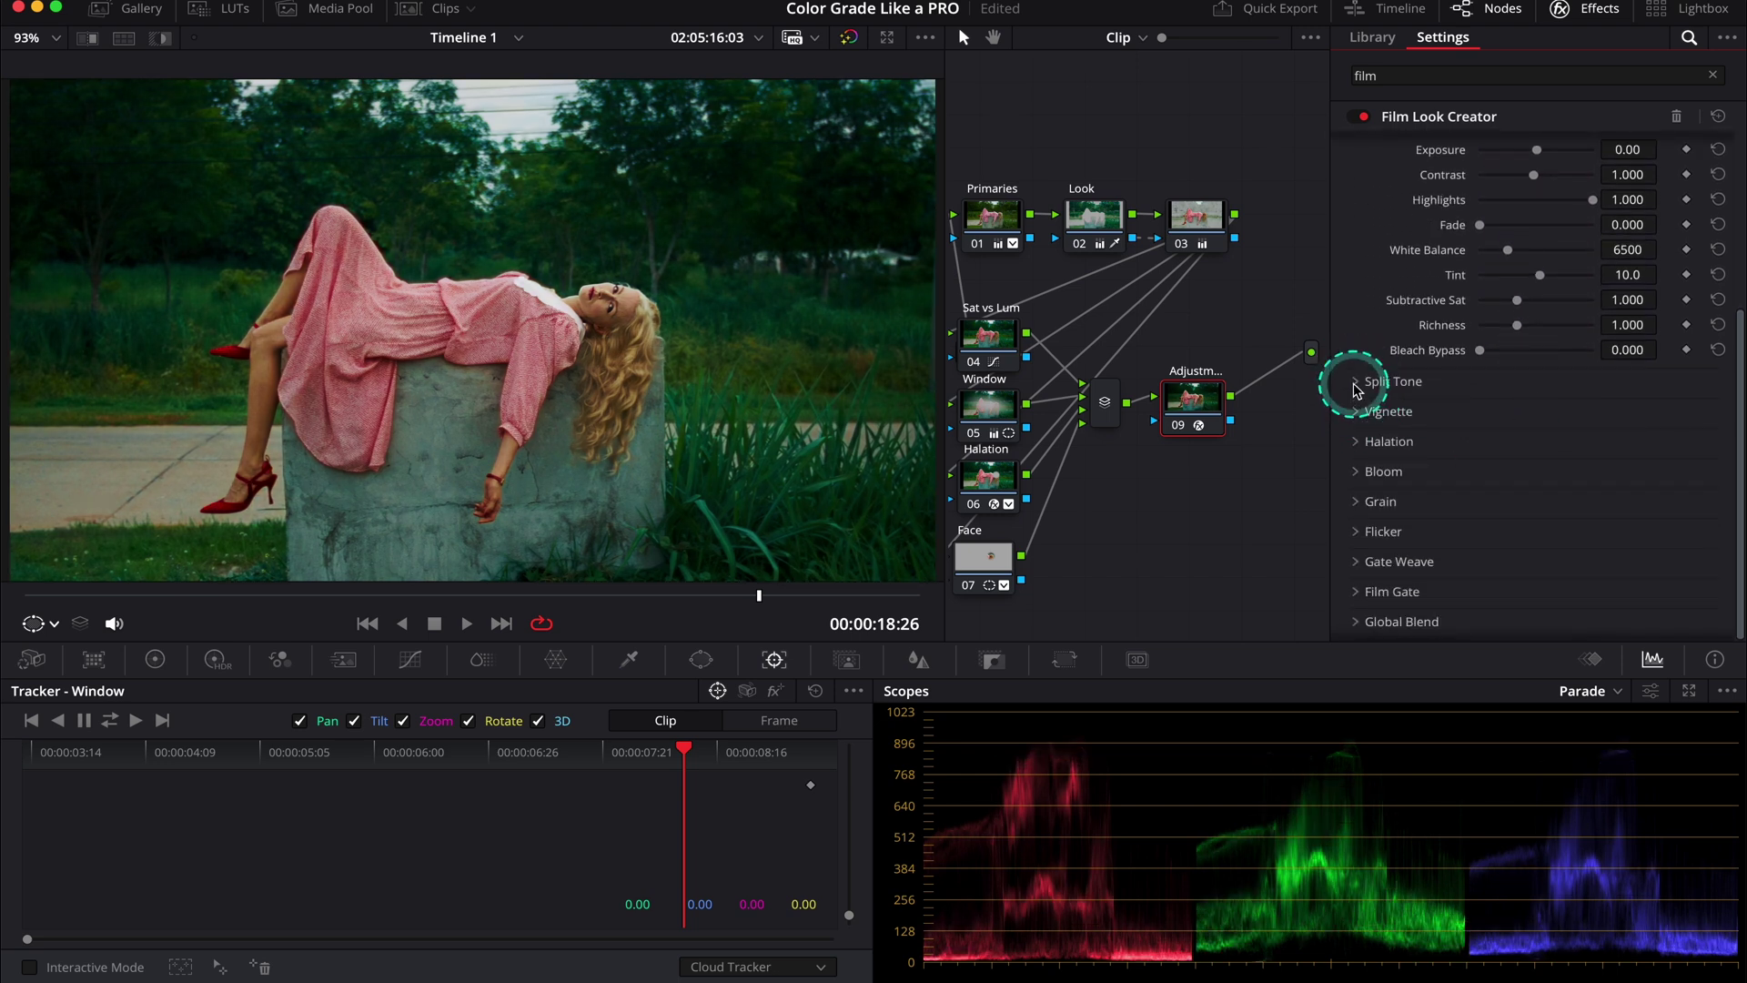
{"action": "left_click", "coordinate": [1356, 382]}
{"action": "left_click", "coordinate": [1481, 411]}
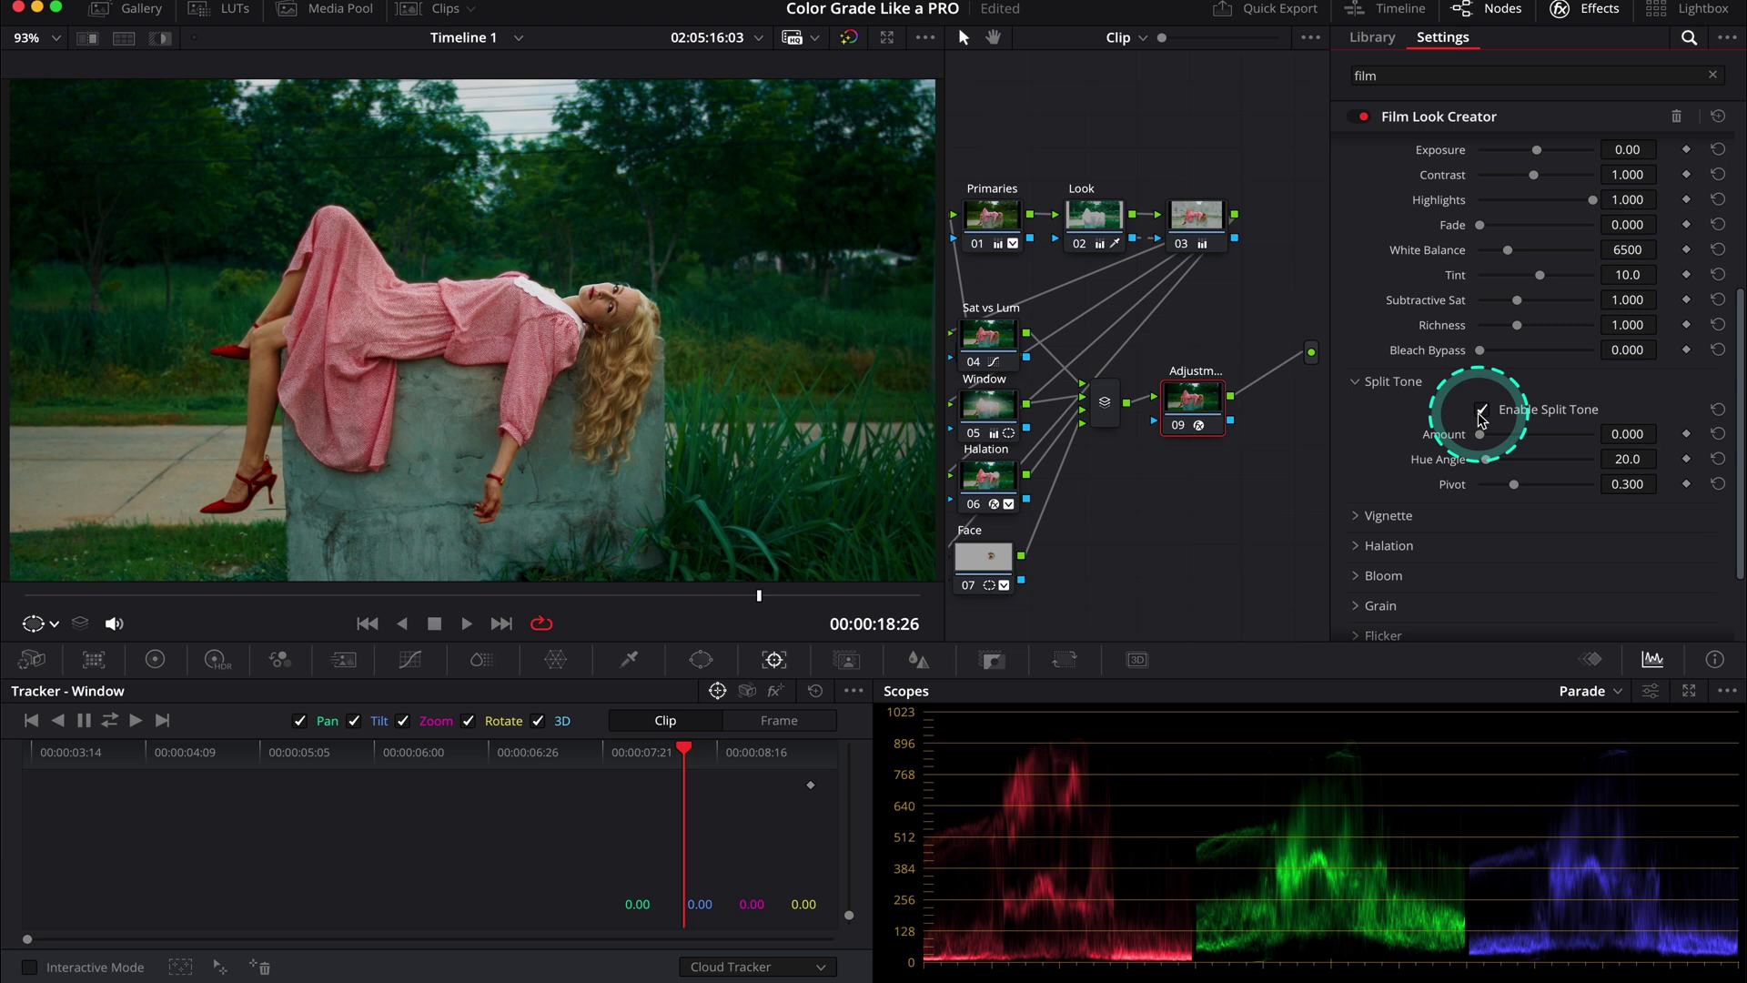
- Push the Split Tone Amount slider to 0.184, keeping Hue Angle 20.0 and Pivot 0.300
{"action": "left_click", "coordinate": [1482, 435]}
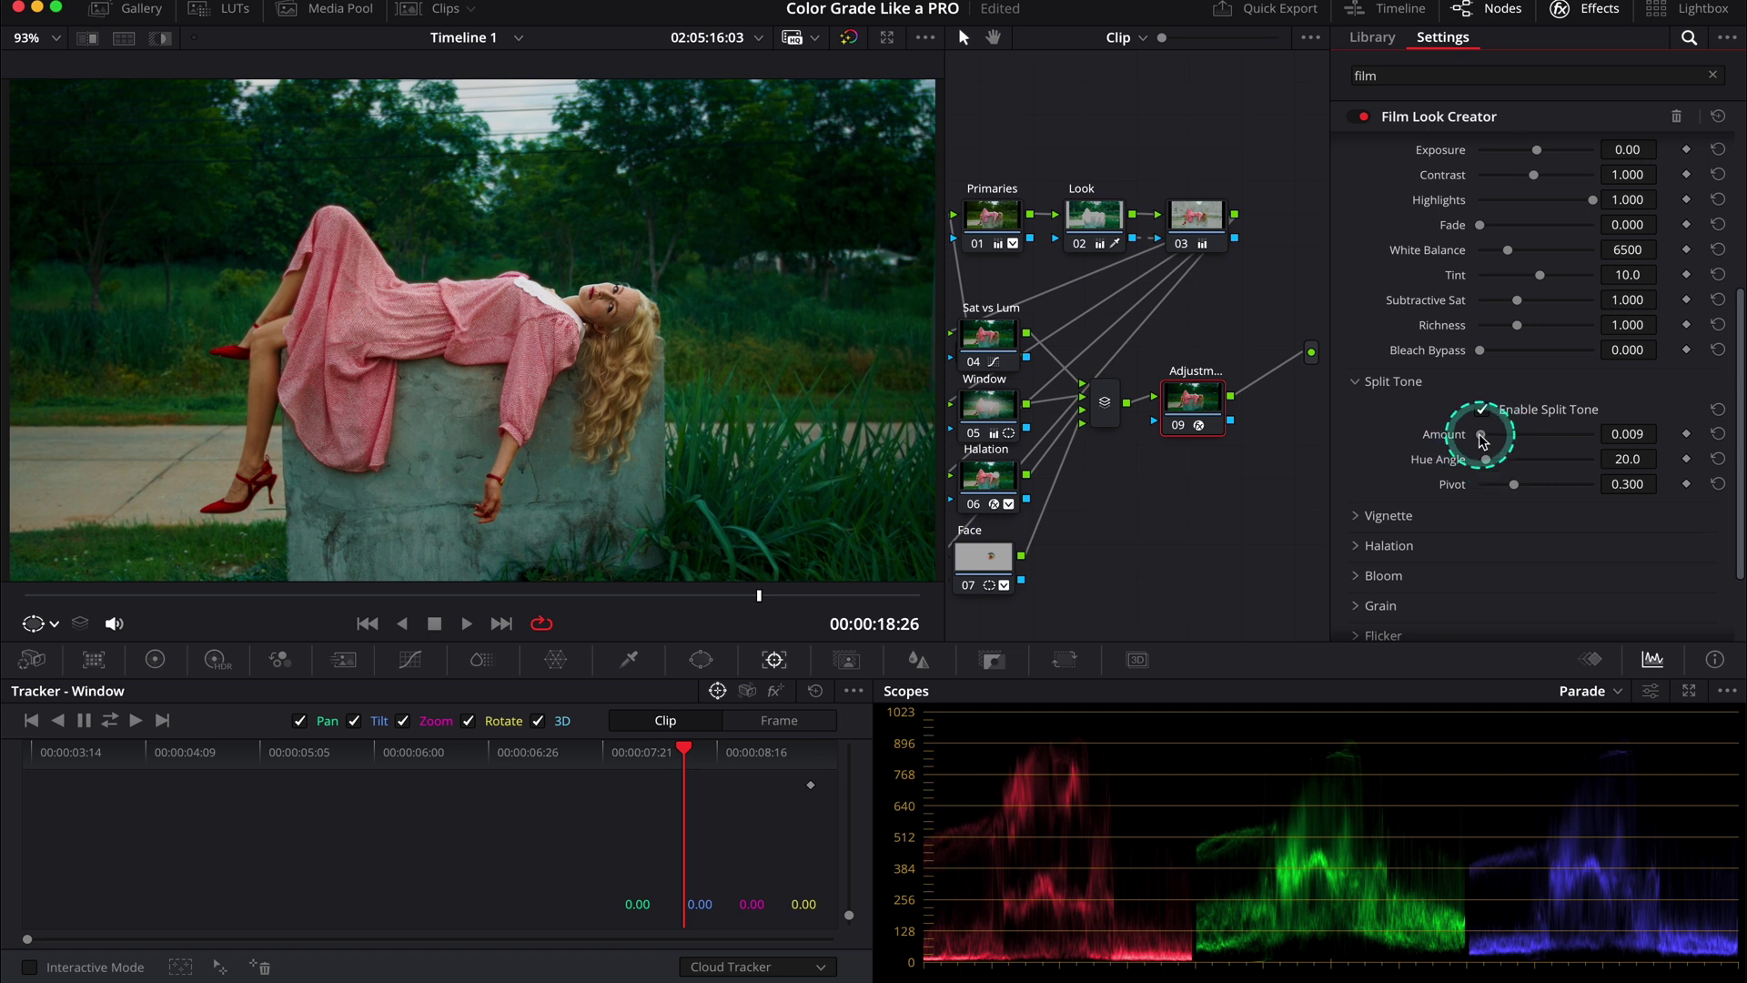
{"action": "left_click_drag", "start_coordinate": [1482, 440], "coordinate": [1501, 444]}
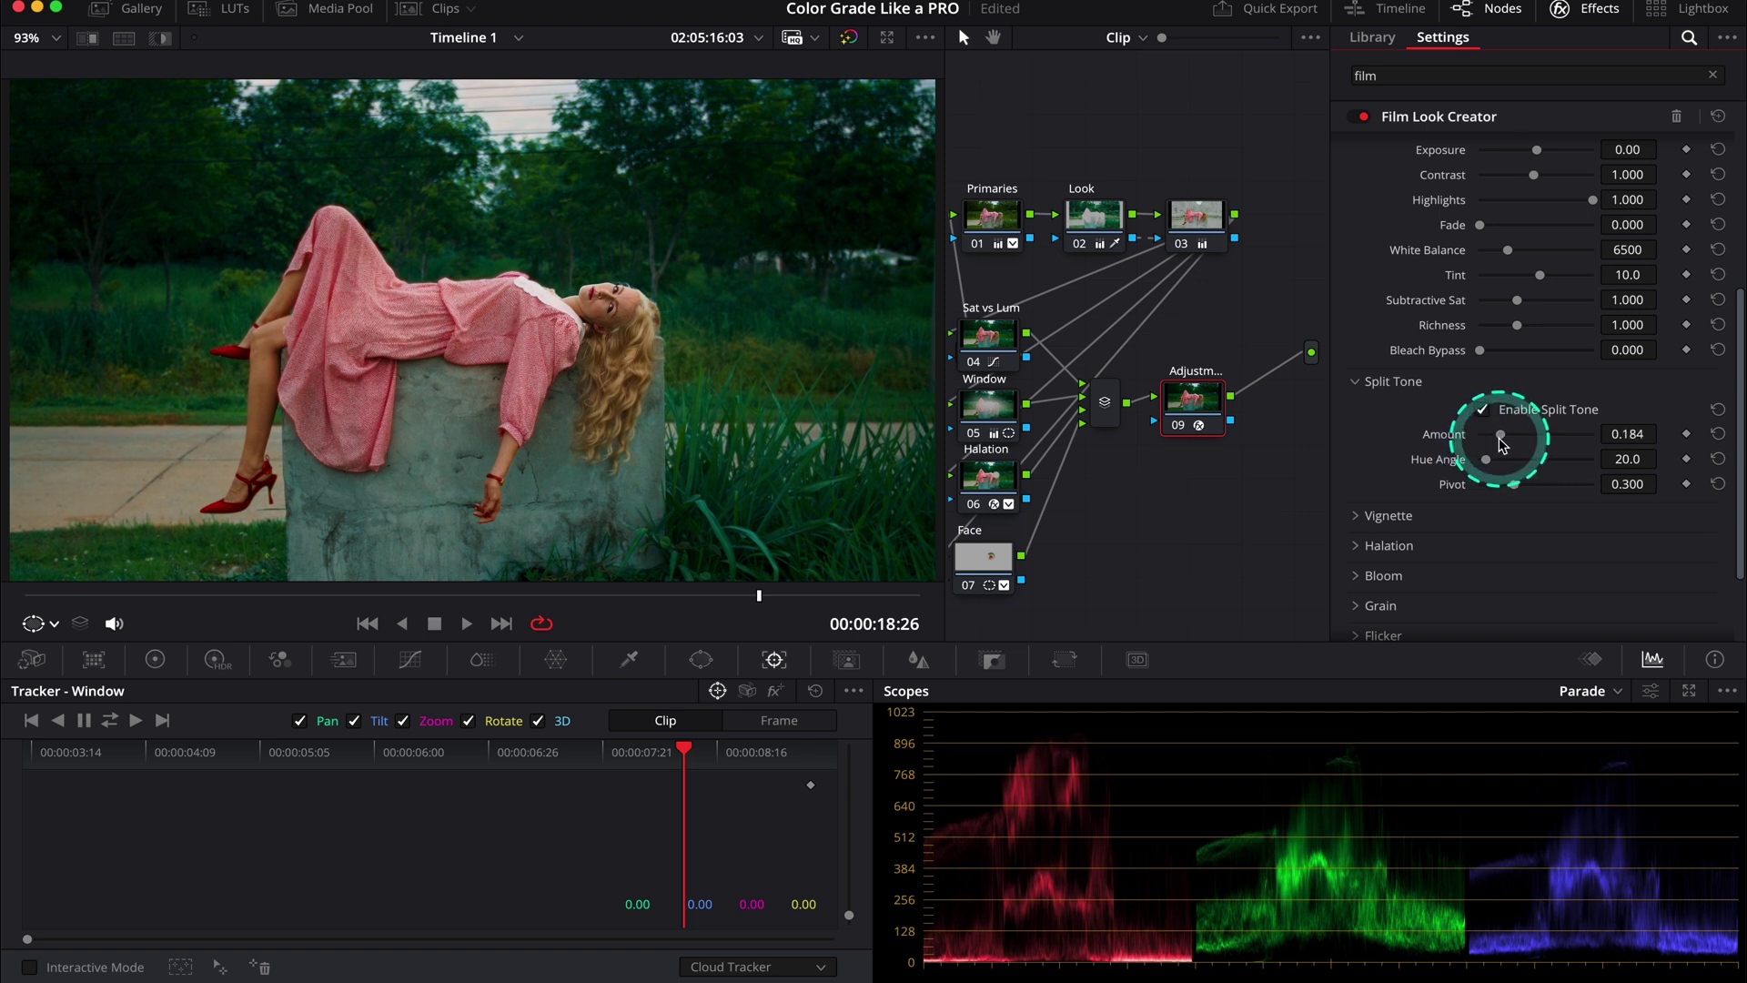